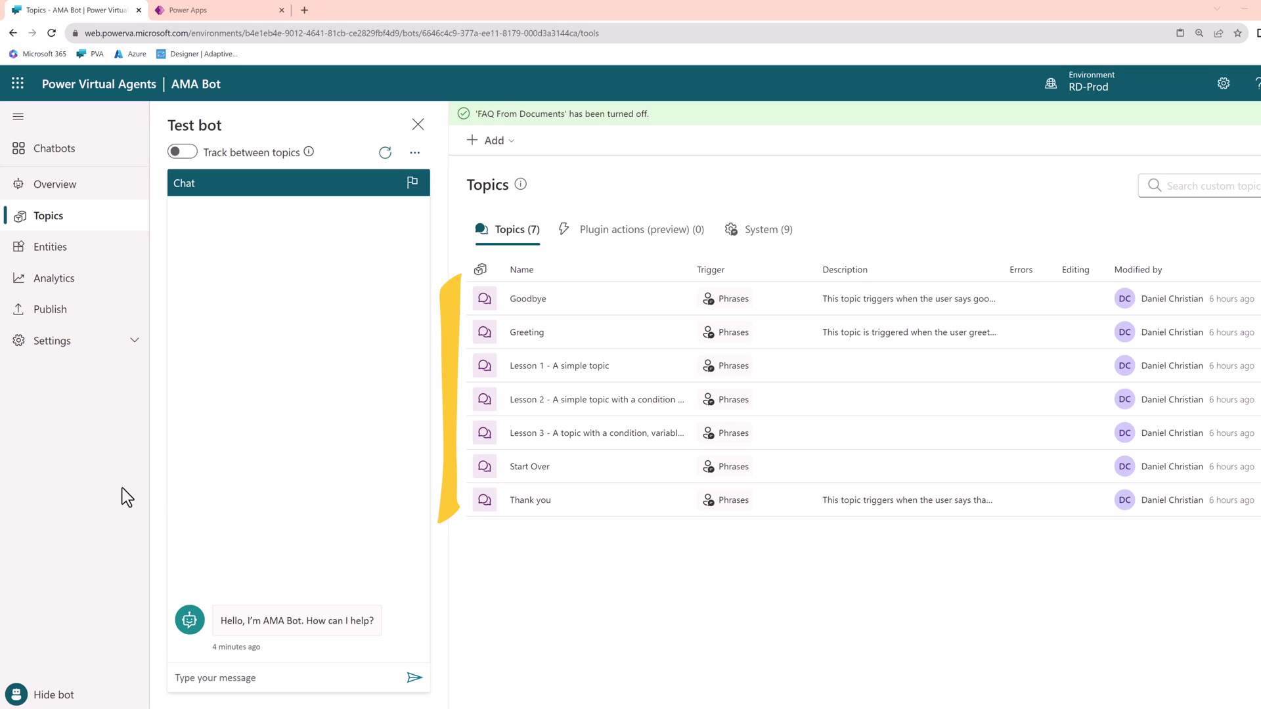
Open the bot's AI capabilities settings and look through the list of uploaded documents
click(72, 342)
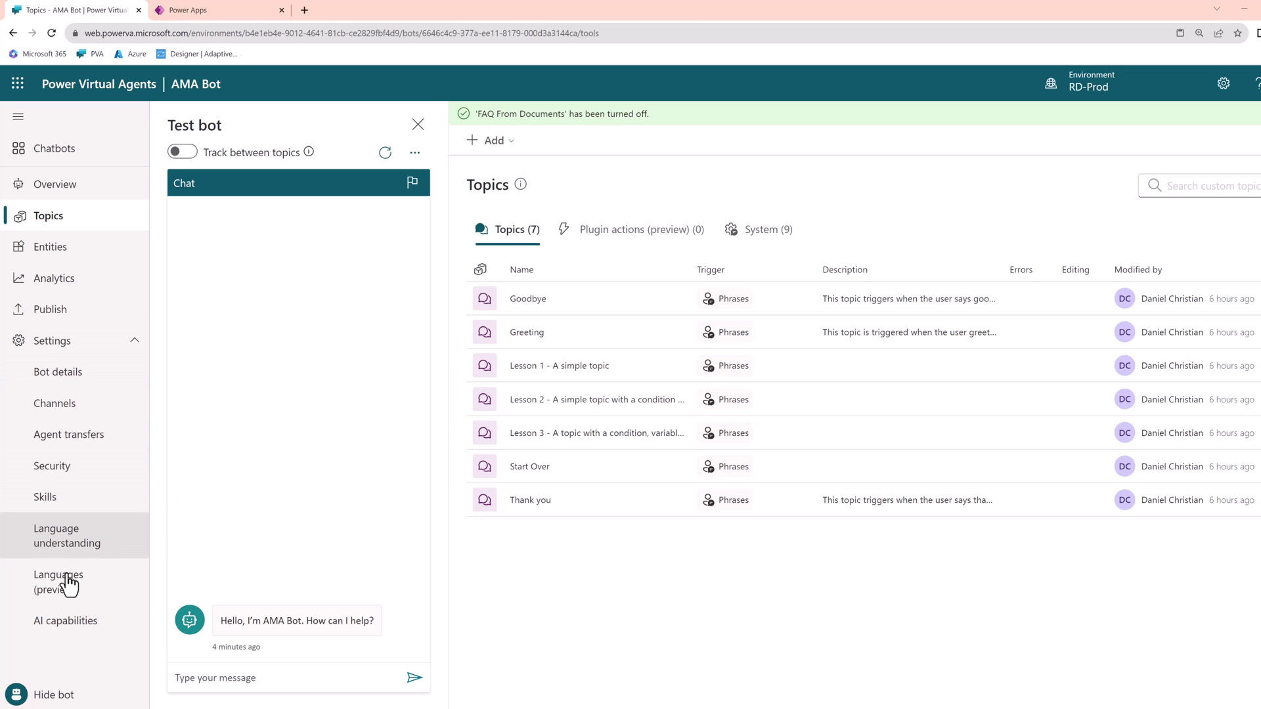
click(68, 620)
scroll(677, 620, down, 2)
scroll(677, 617, down, 6)
scroll(678, 617, down, 3)
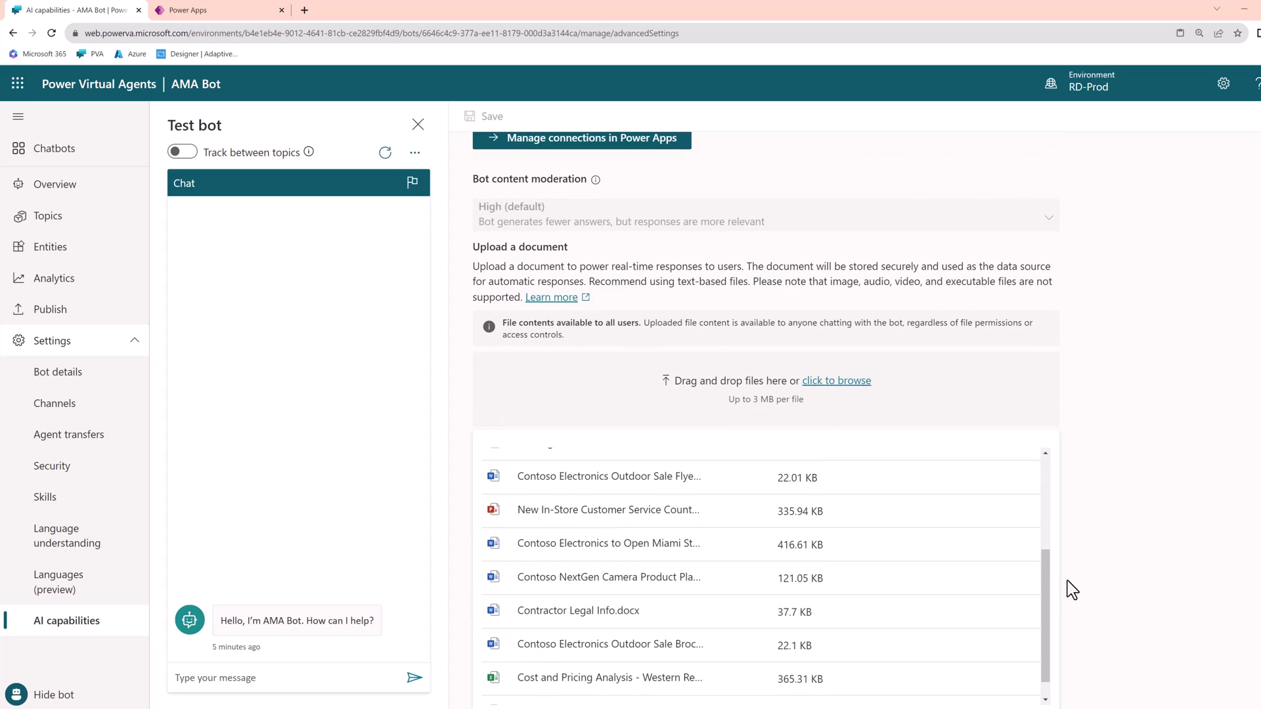
scroll(1066, 581, down, 3)
drag(1047, 484, 1054, 374)
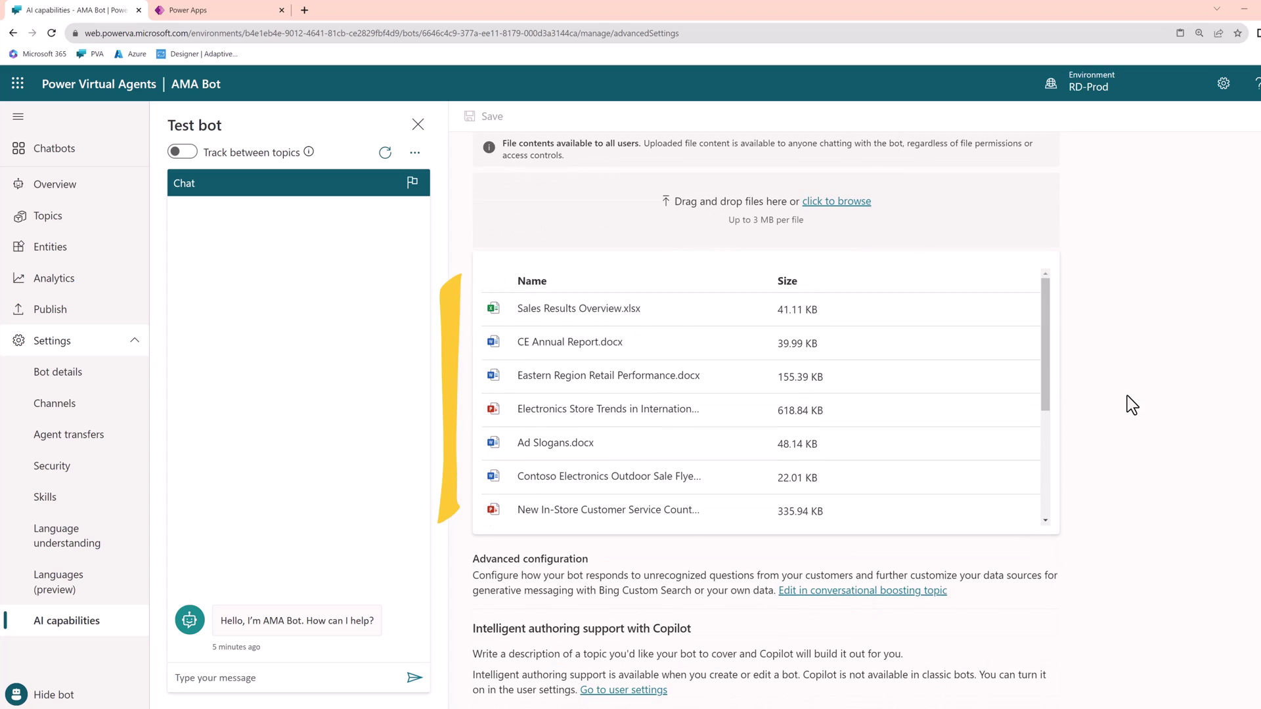
scroll(882, 458, up, 2)
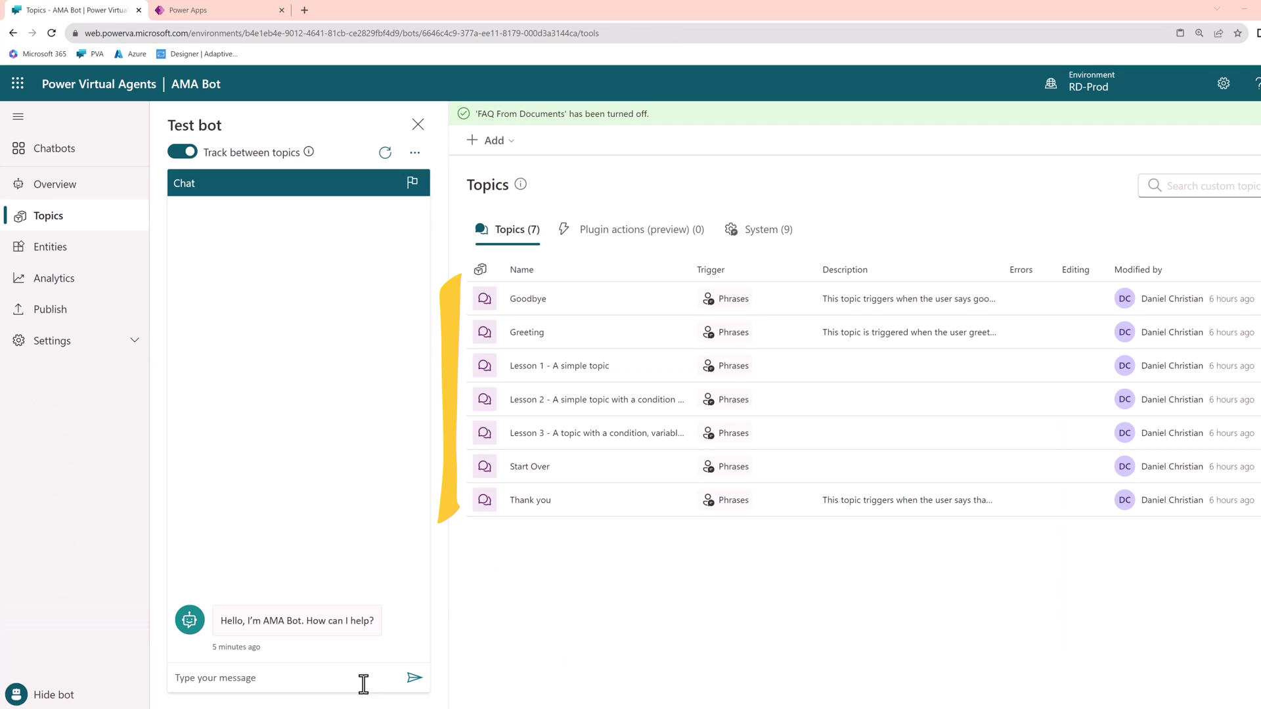
Ask the test bot about "Electronics store trends" and open the citation in its answer
click(363, 684)
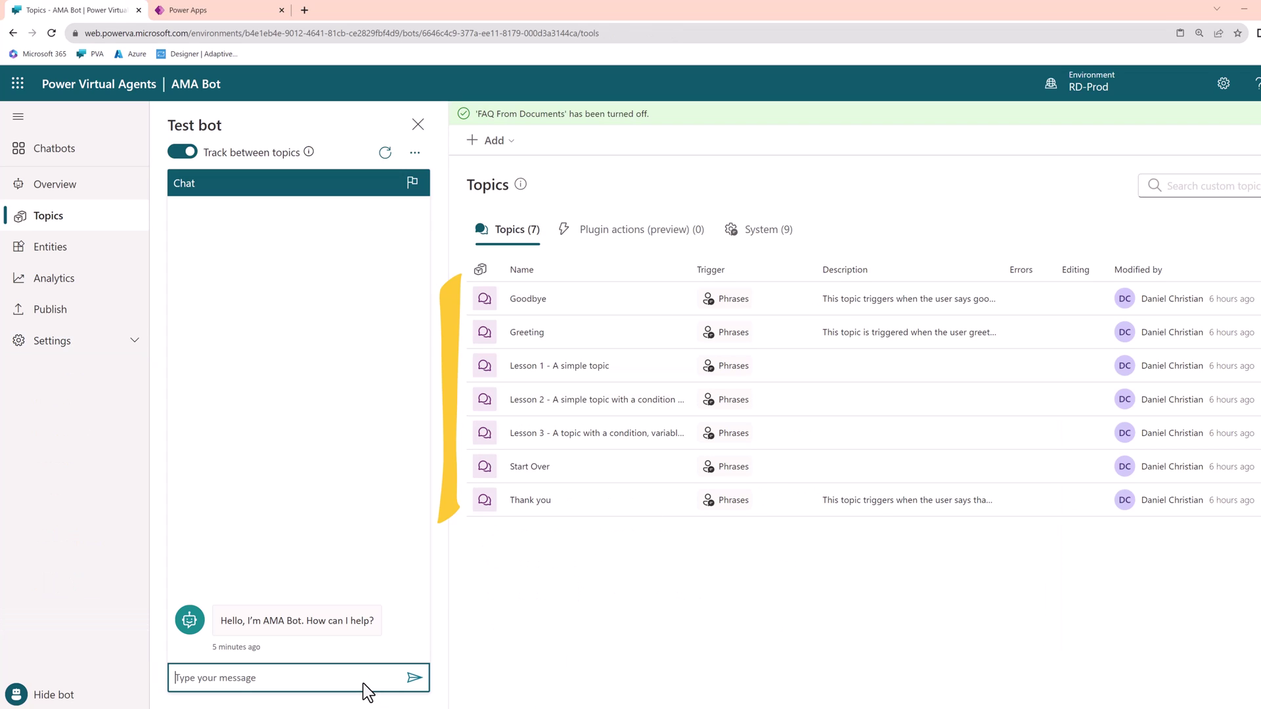
text(Electronics store trends)
key(Return)
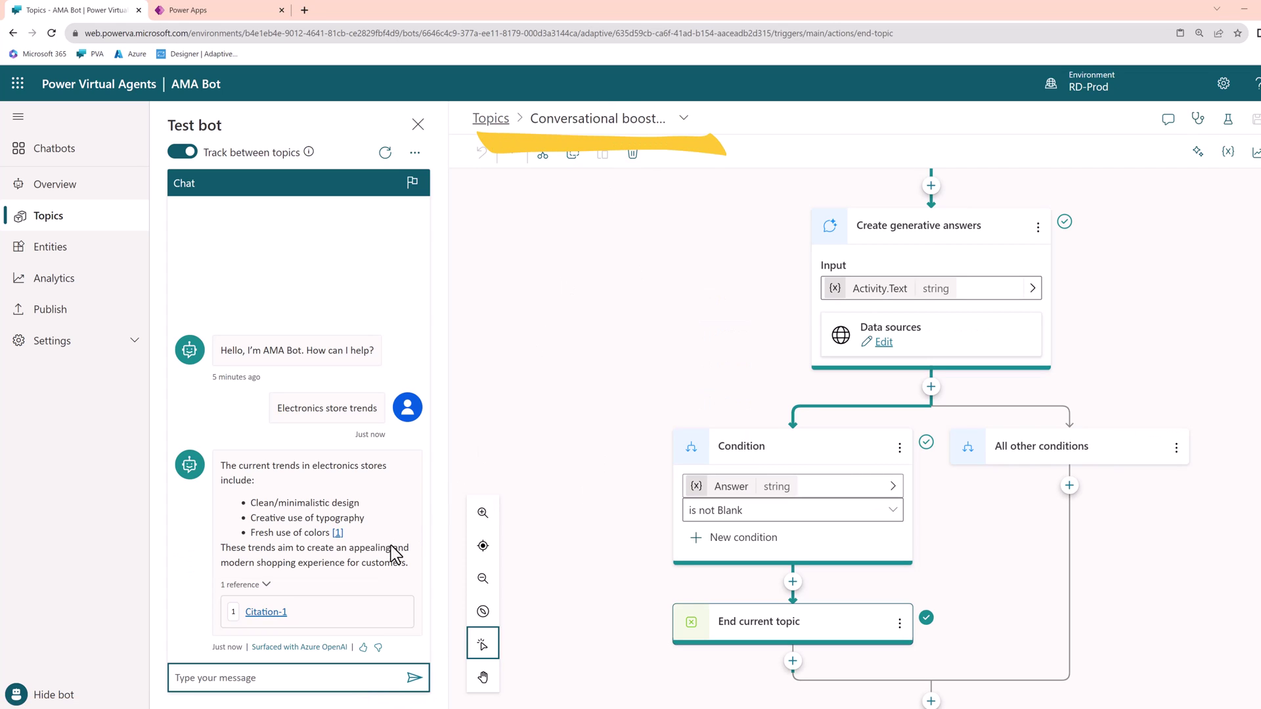
click(284, 617)
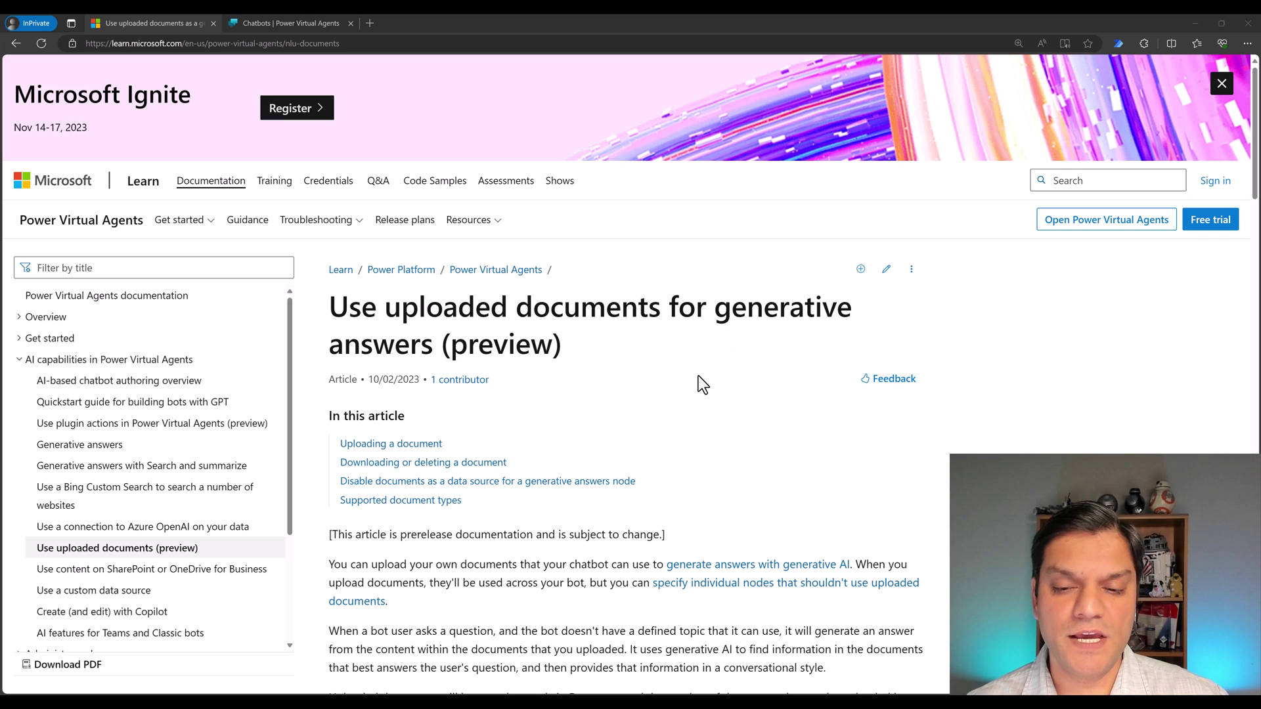
Read the article on uploaded documents for generative answers, from uploading a document through the supported document types
scroll(702, 372, down, 8)
scroll(693, 385, down, 3)
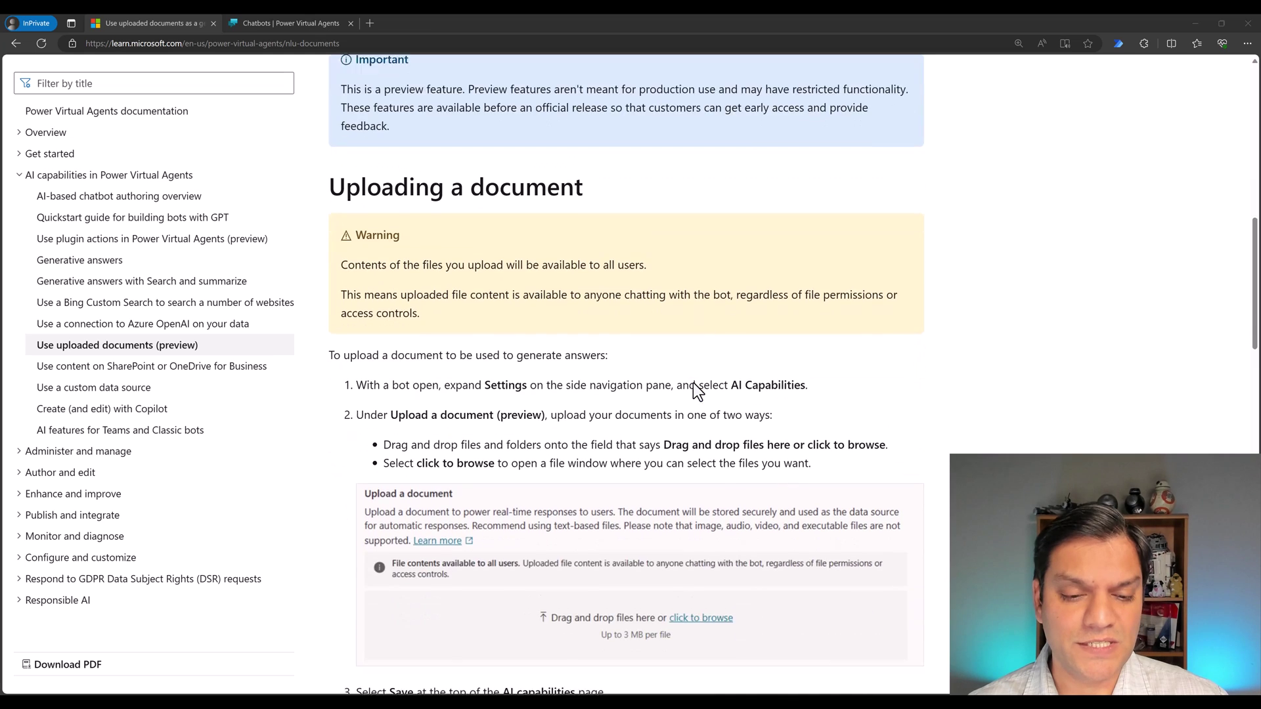
scroll(693, 384, down, 3)
scroll(693, 384, down, 7)
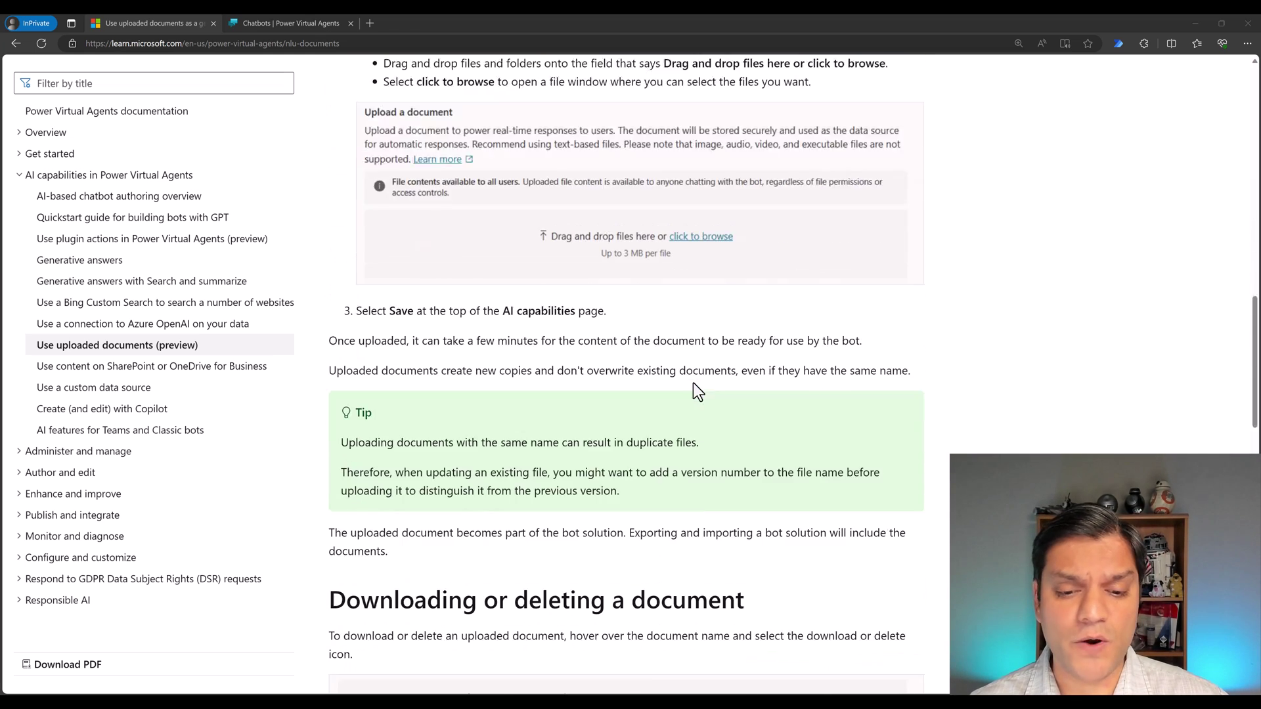
scroll(694, 384, down, 3)
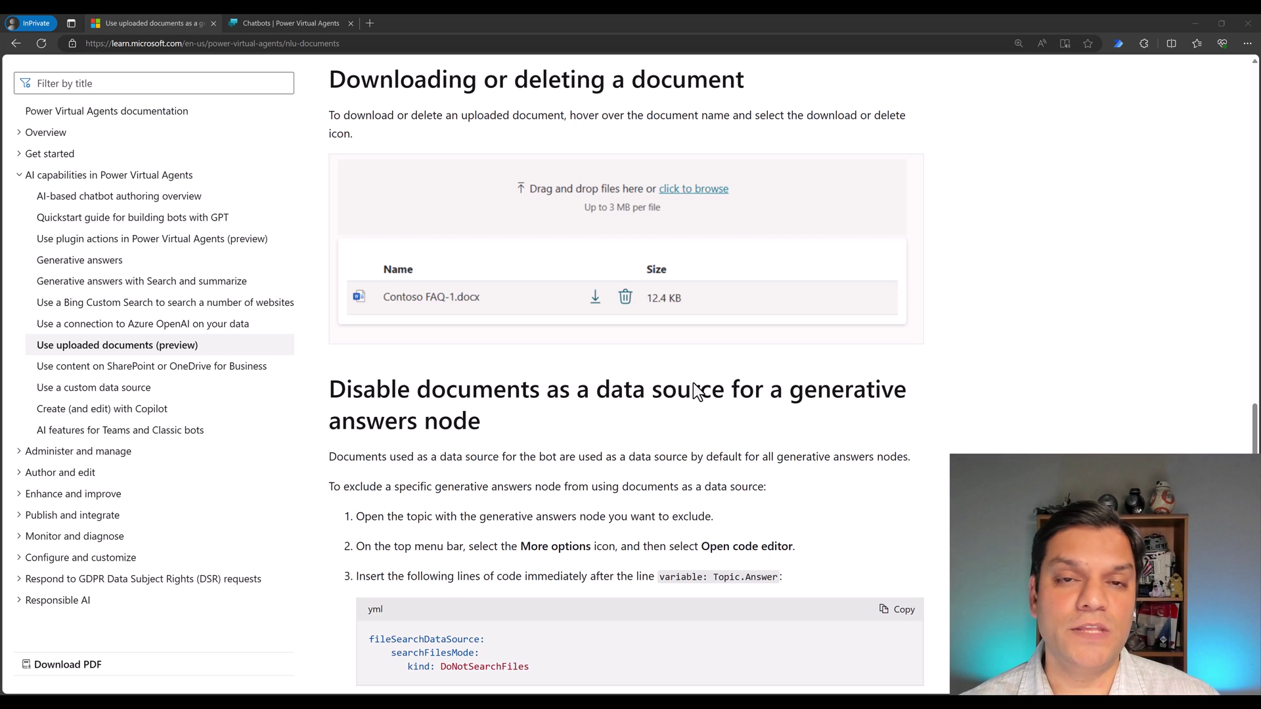
scroll(695, 388, down, 11)
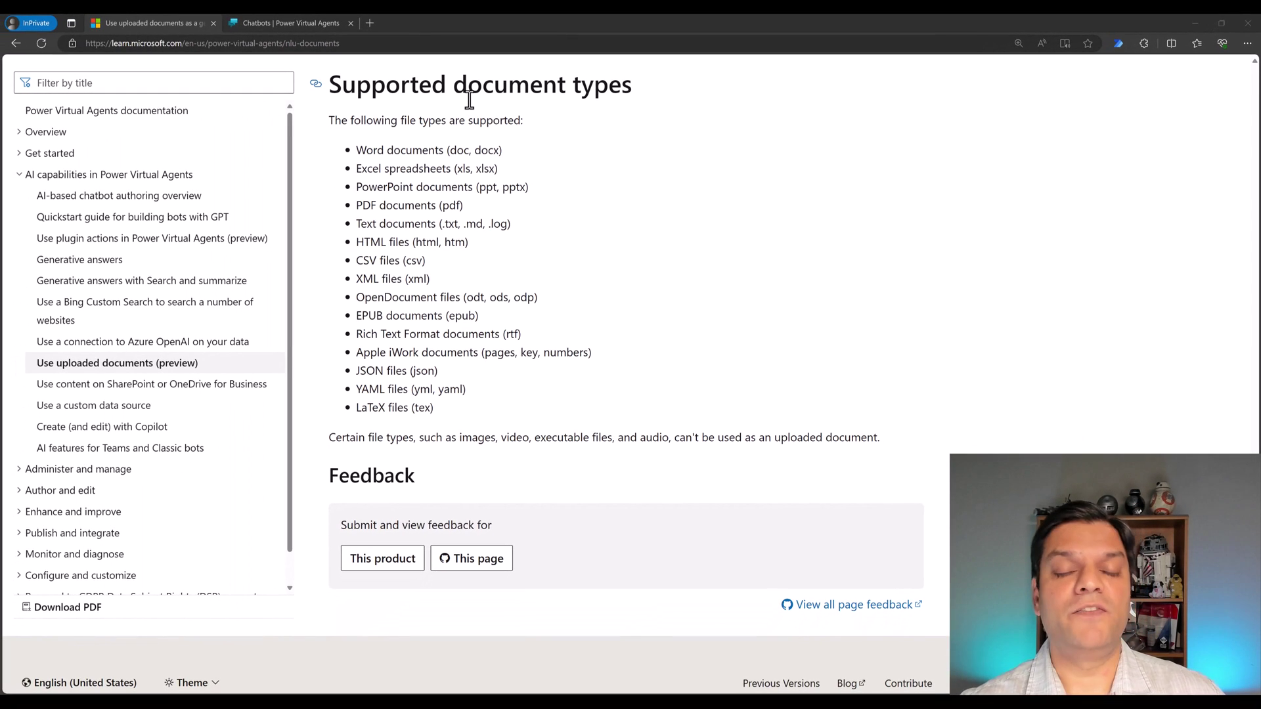
Switch to Power Virtual Agents, create a new chatbot named AMA Bot and open its topics list
click(303, 24)
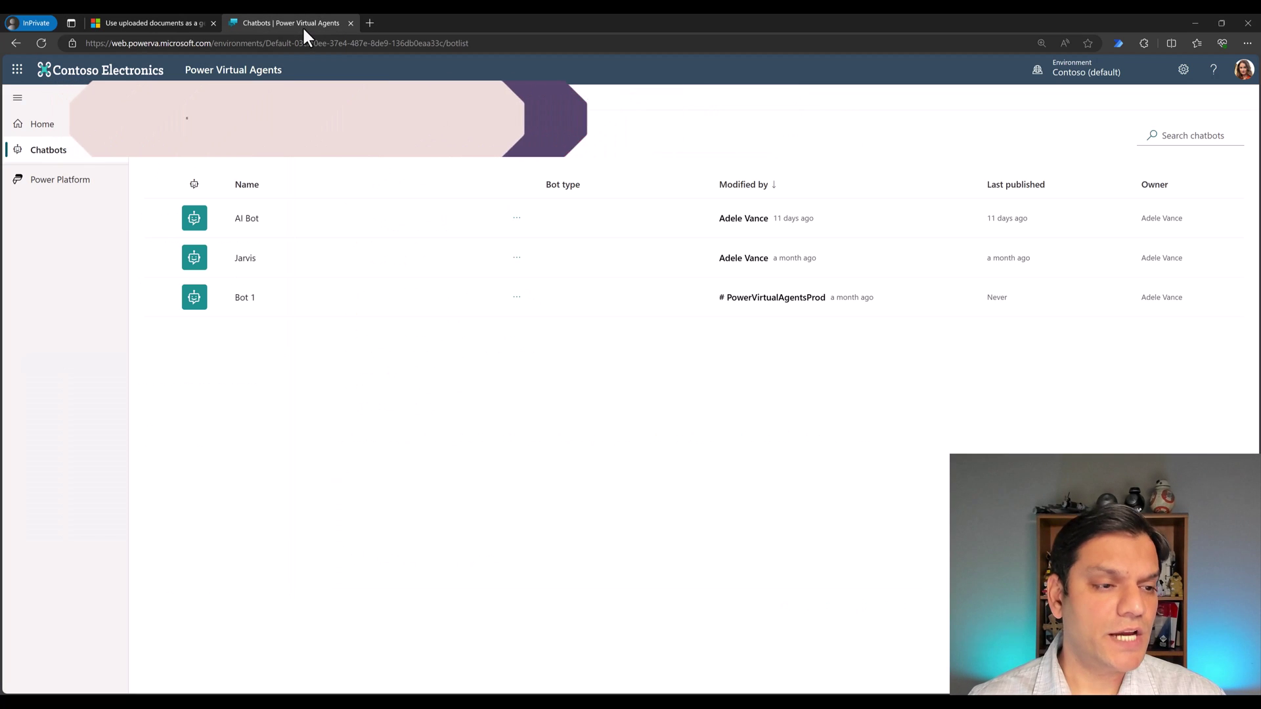
click(165, 136)
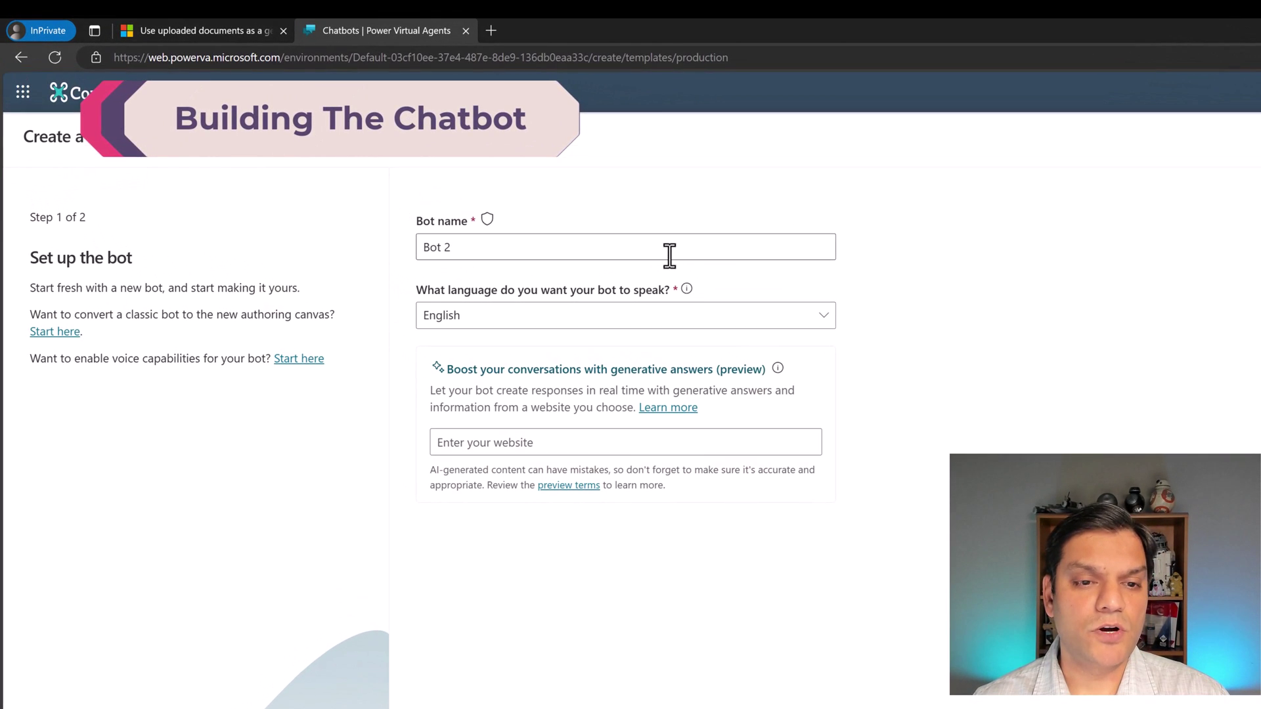
drag(669, 255, 417, 250)
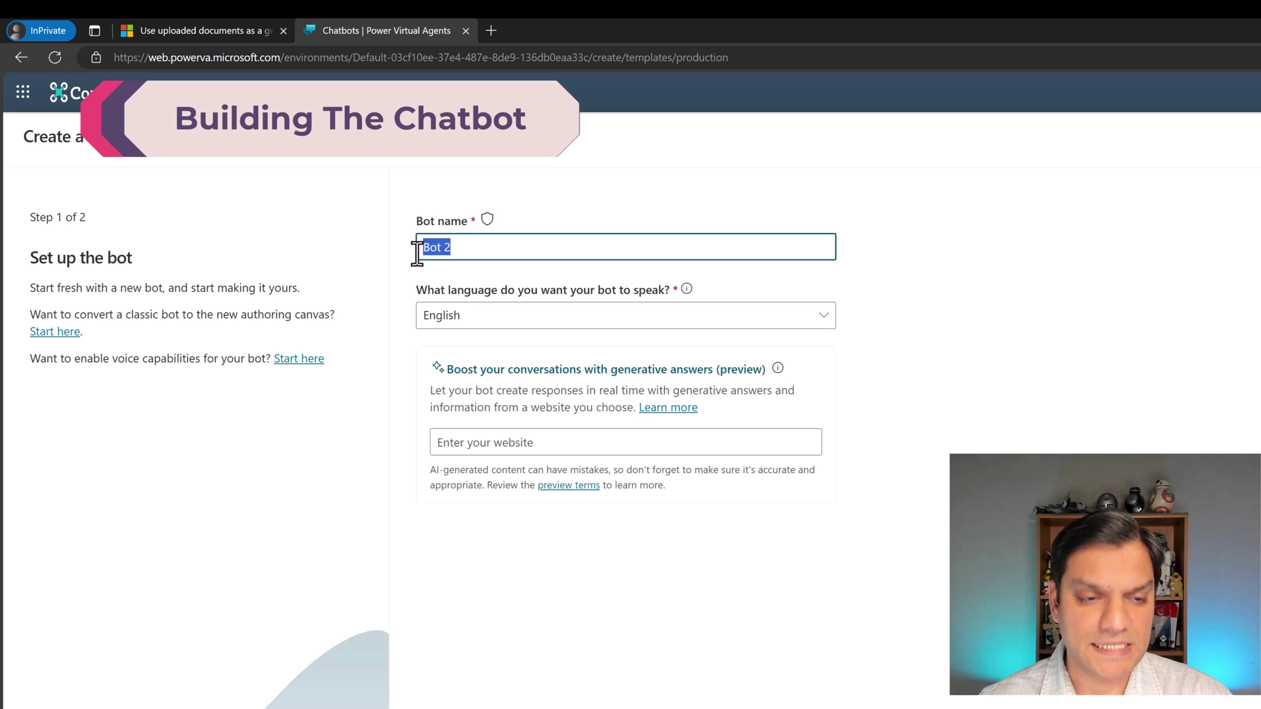
text(AMA Bot)
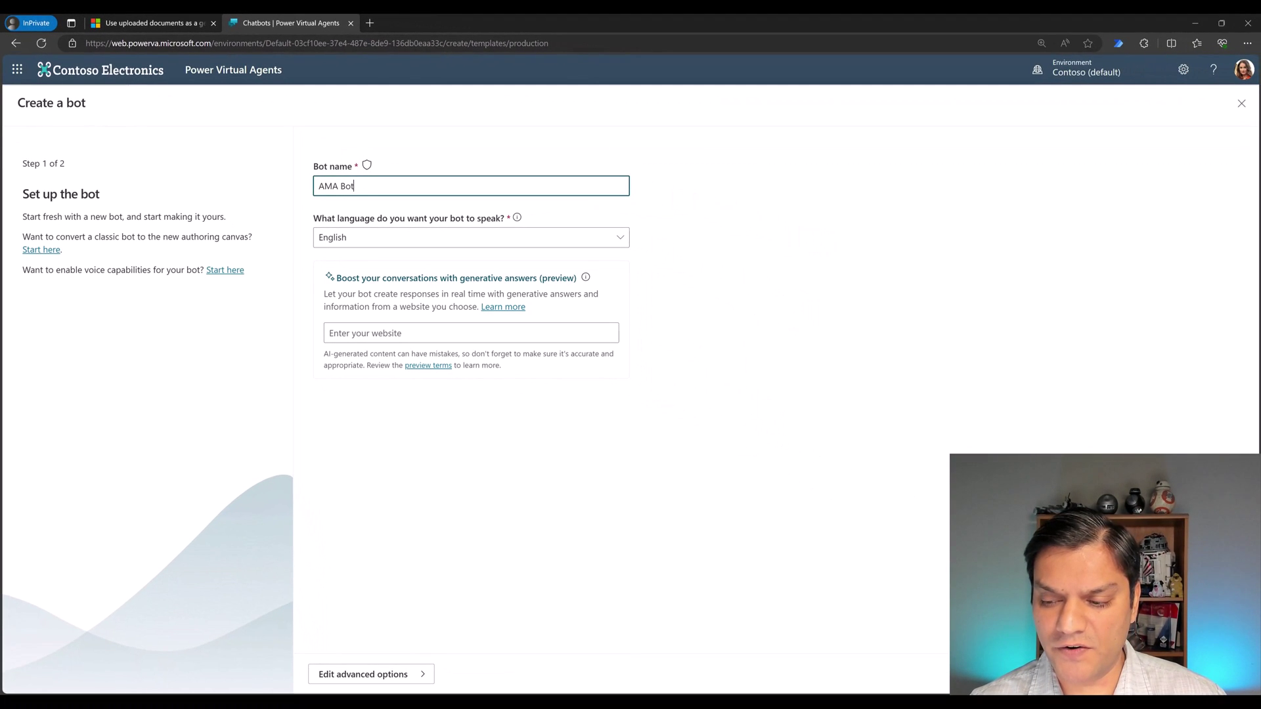
key(Return)
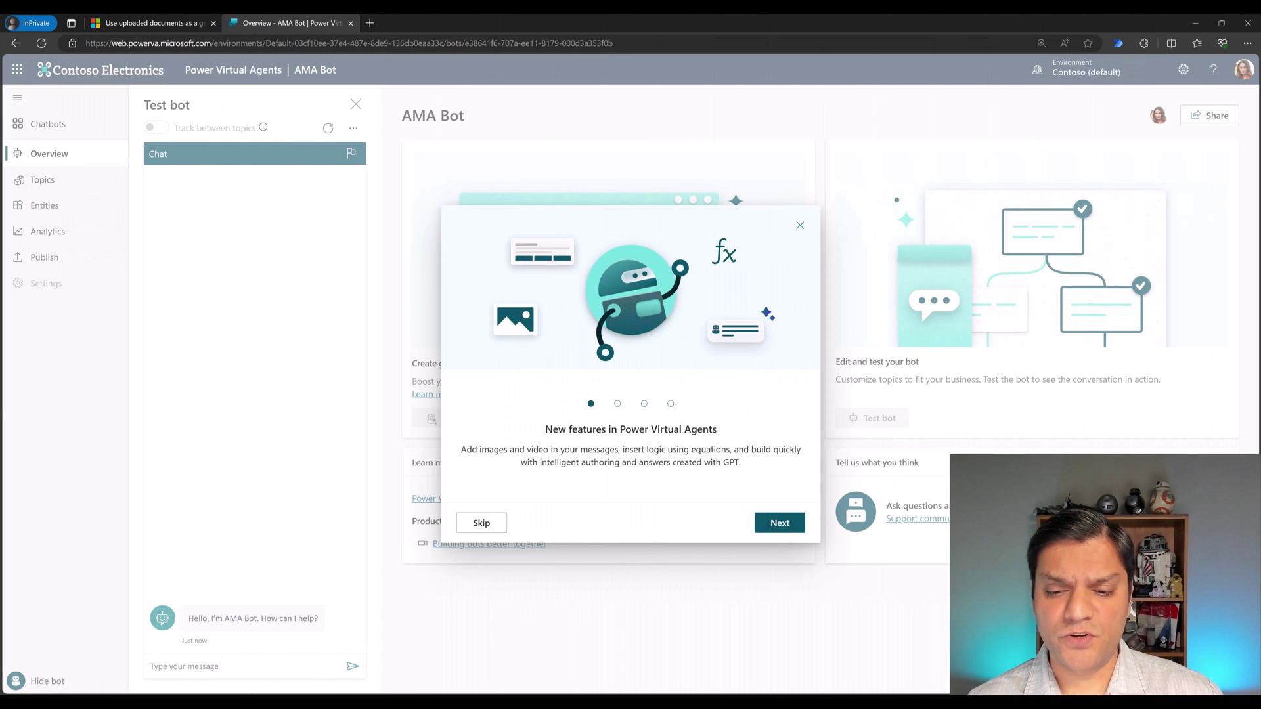
click(801, 225)
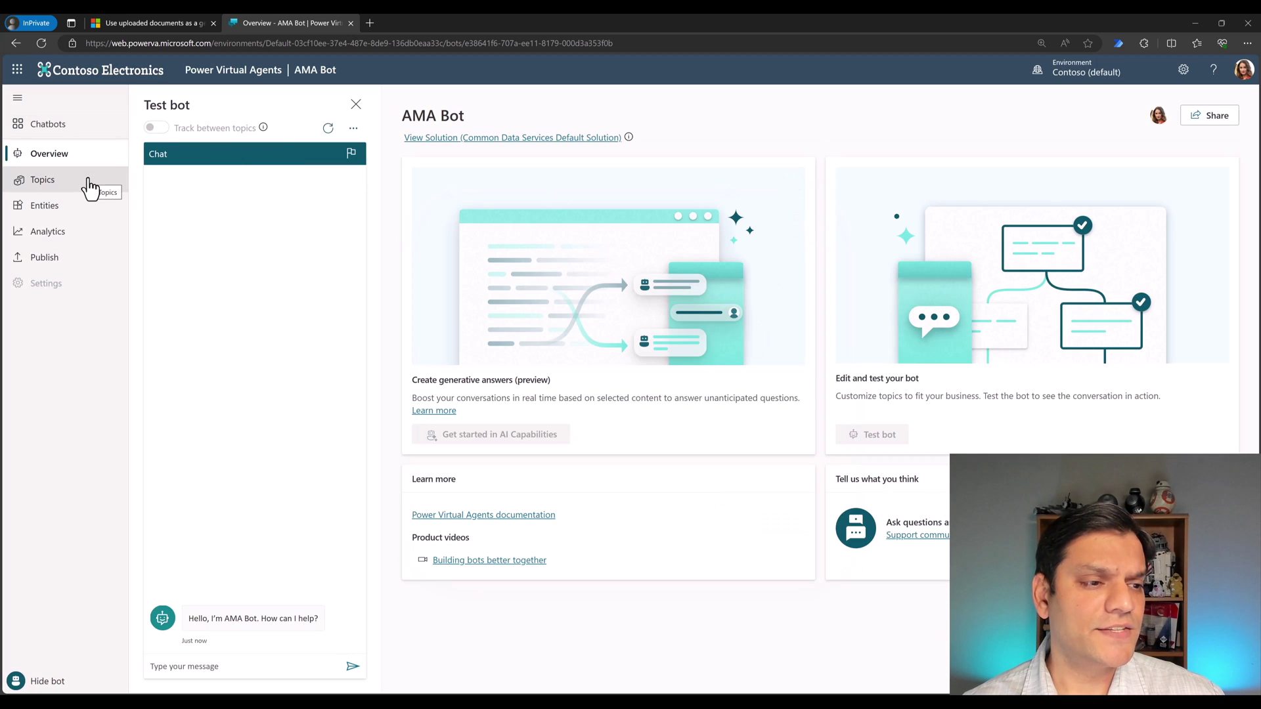
click(90, 189)
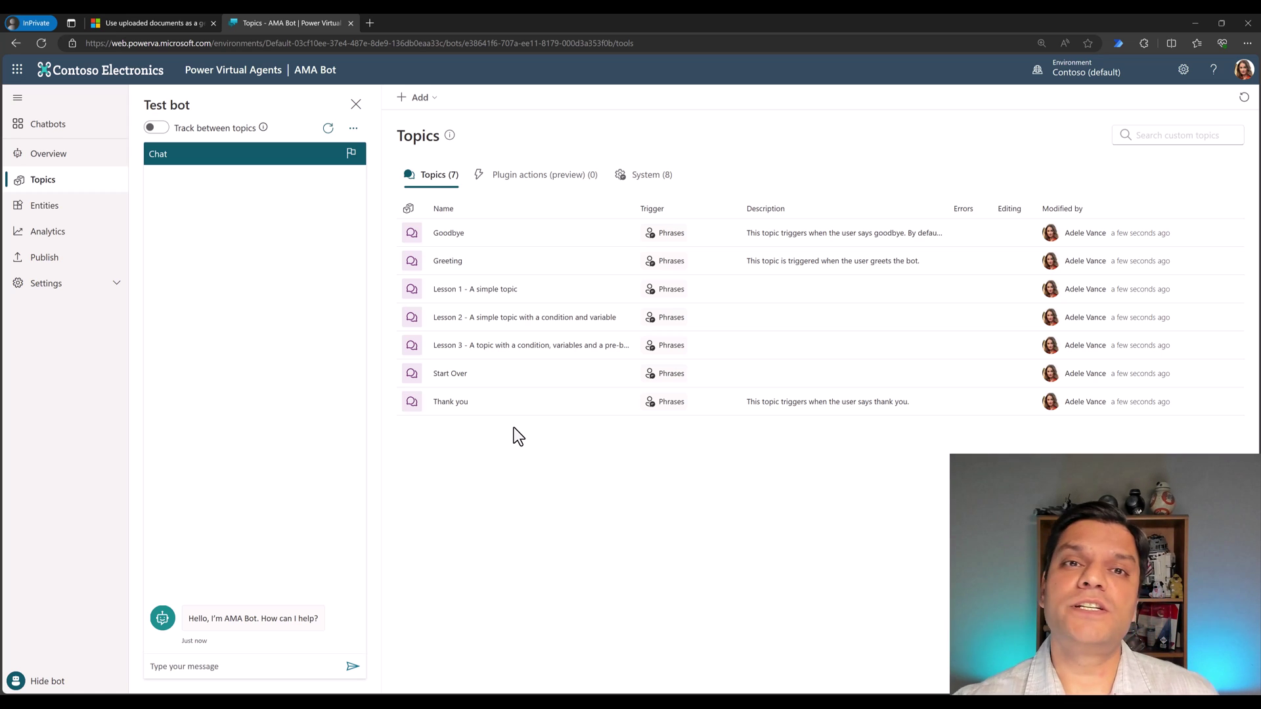
In the AI capabilities settings, upload the Test-files documents from Ad Slogans.docx through Sales Results Overview.xlsx and review the uploaded list
click(74, 283)
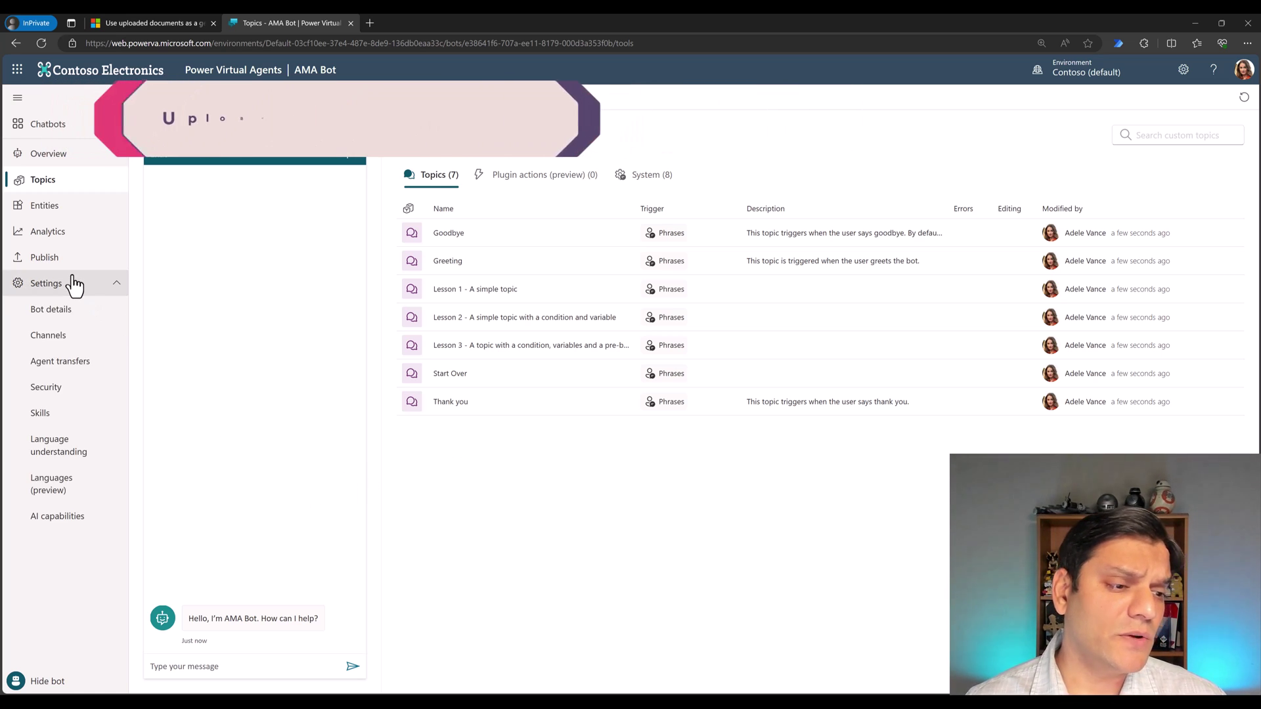
click(75, 522)
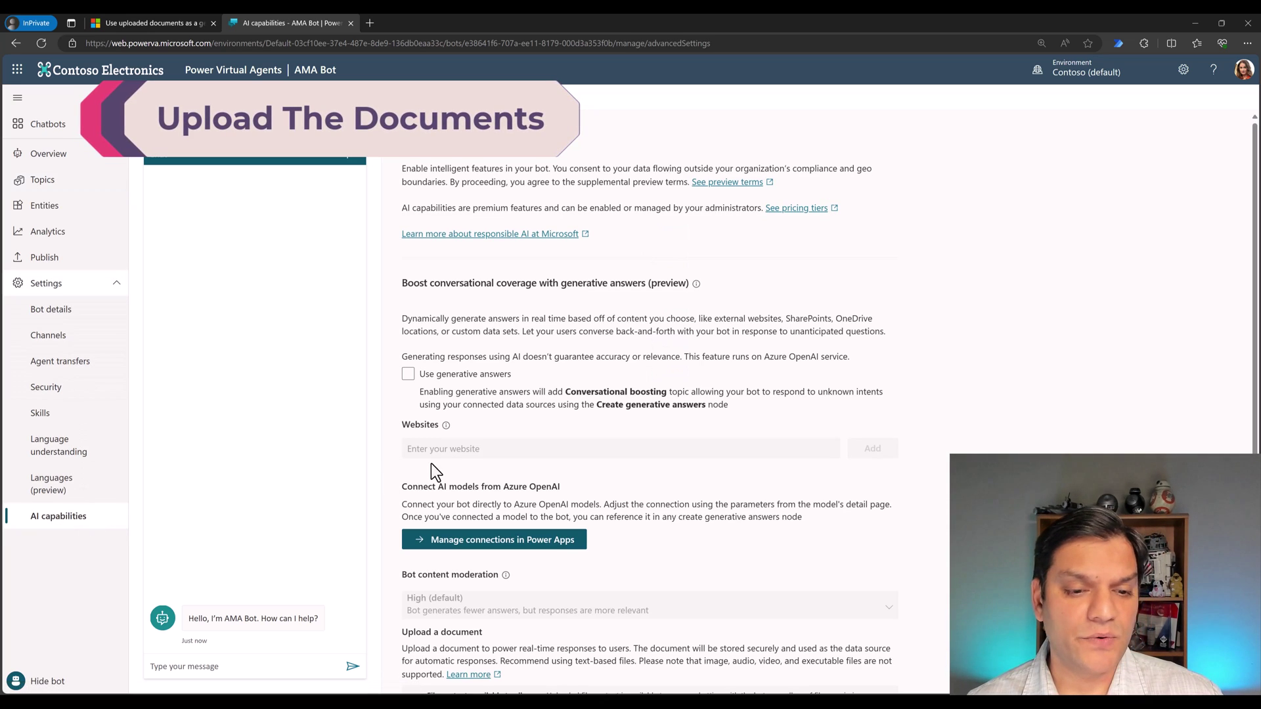
scroll(460, 412, down, 3)
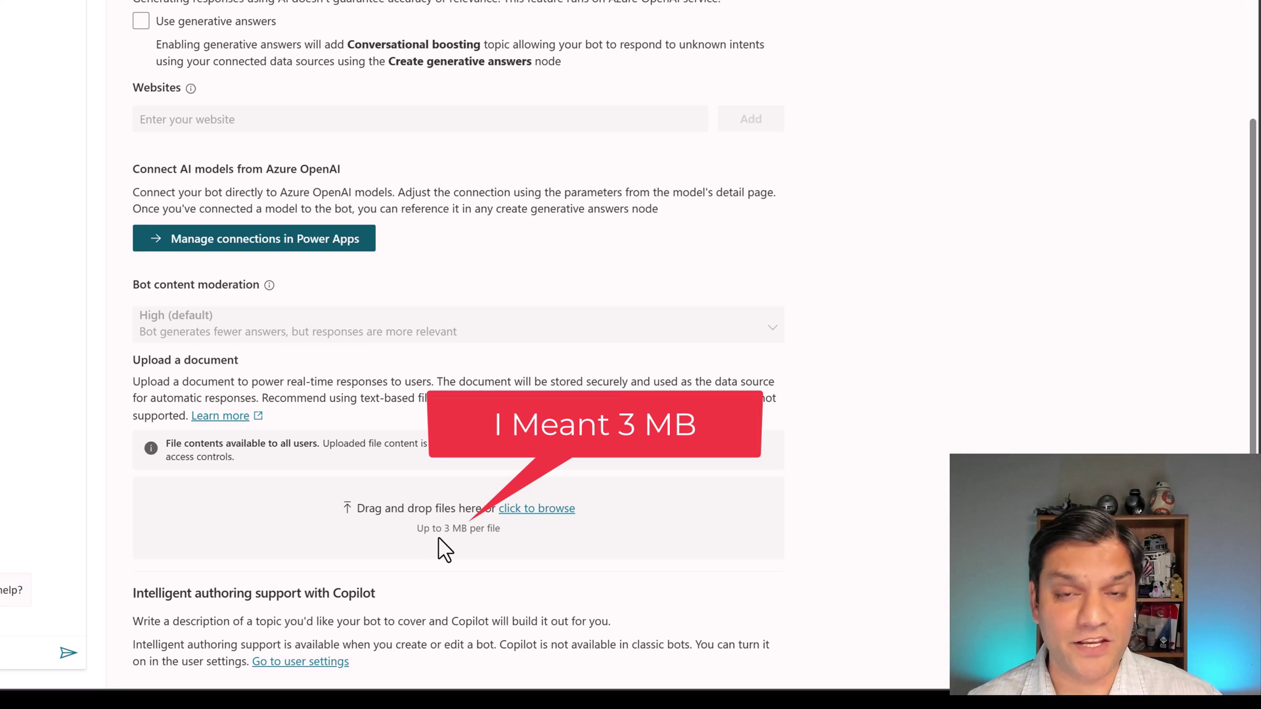
click(518, 510)
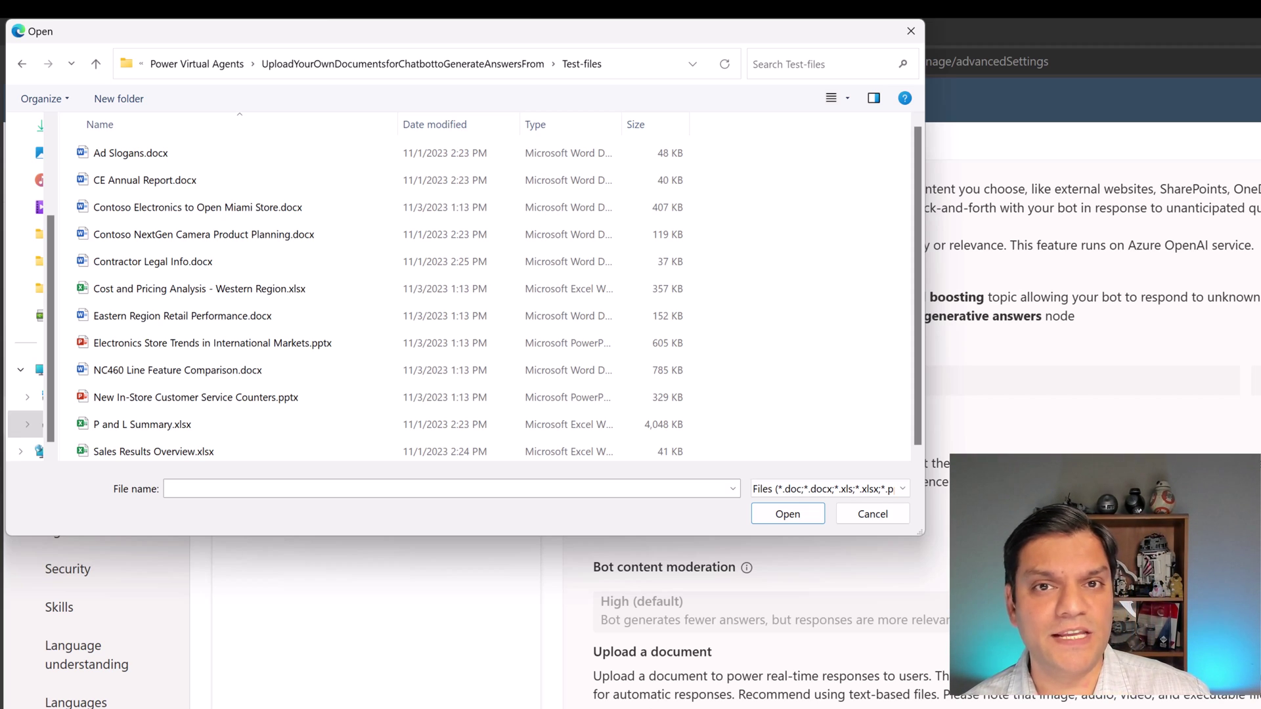
click(130, 152)
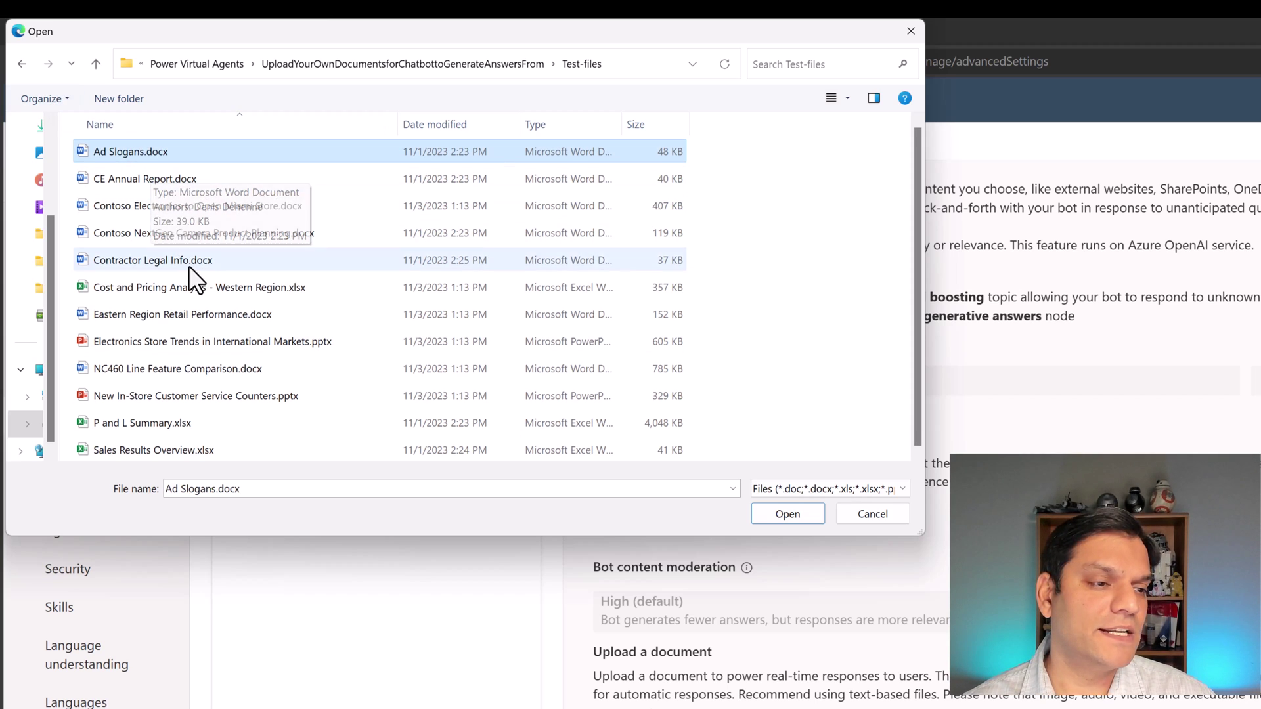
shift+click(188, 450)
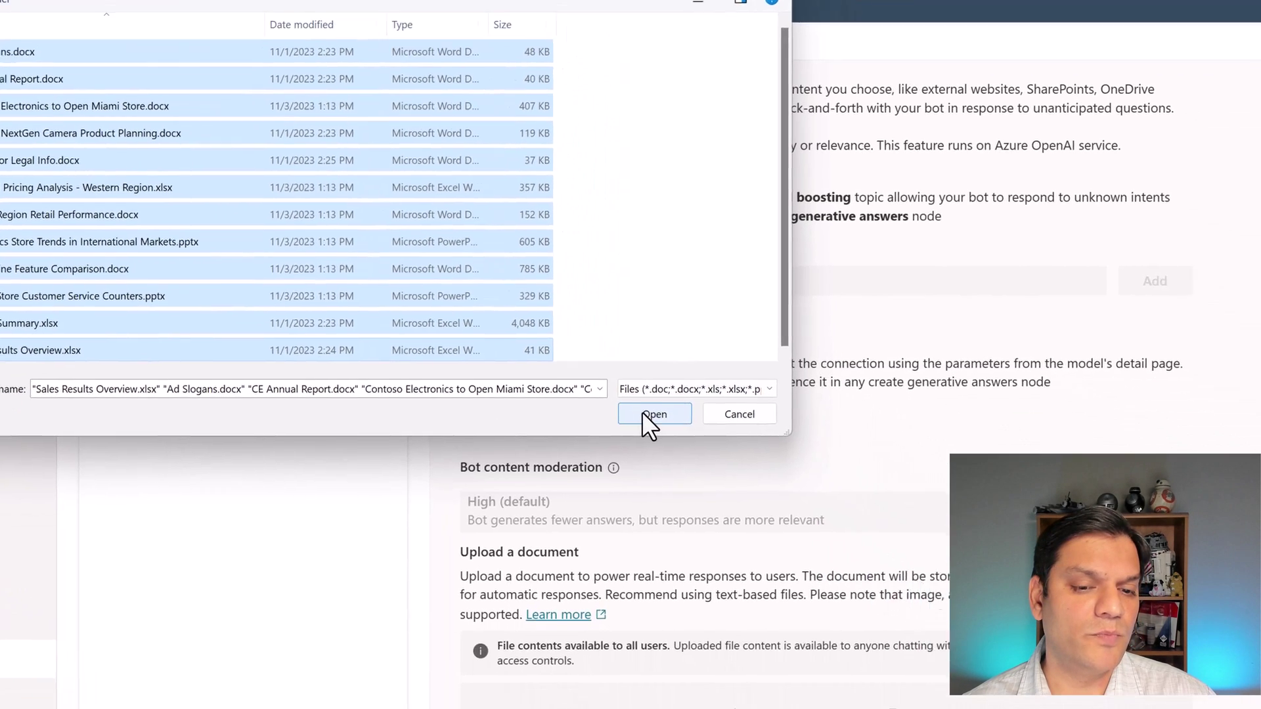
click(787, 514)
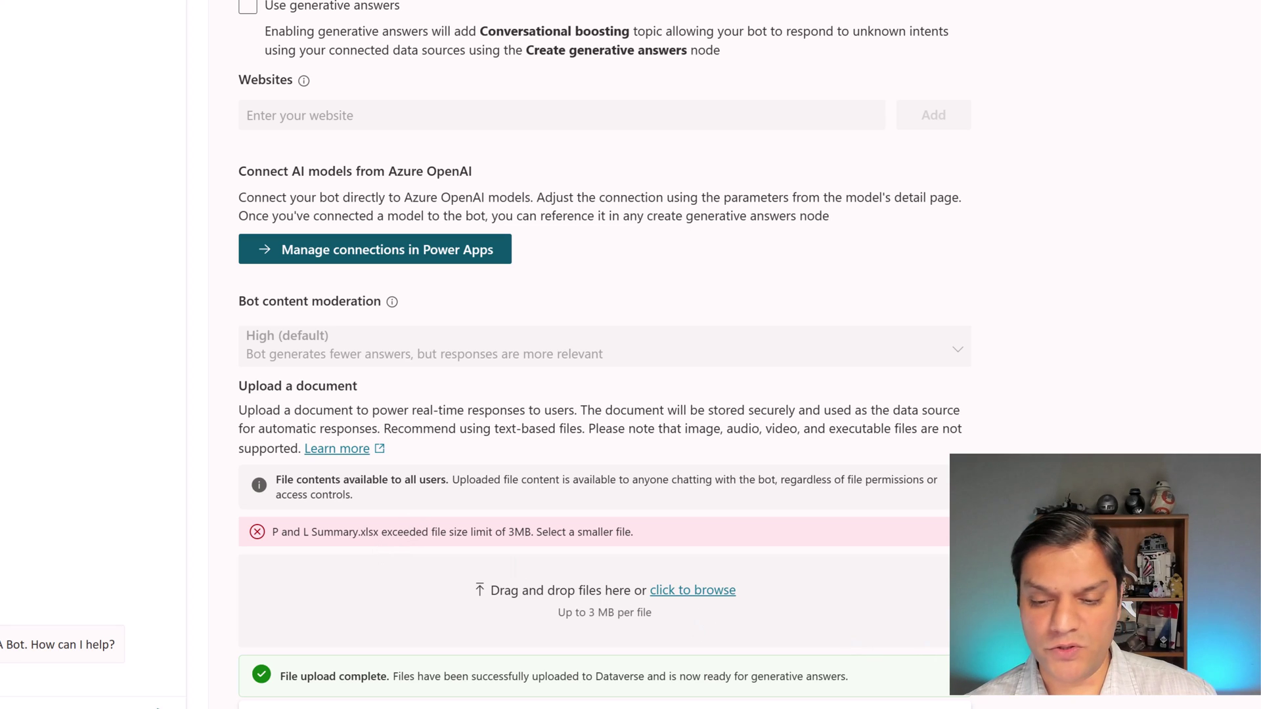
scroll(751, 395, down, 7)
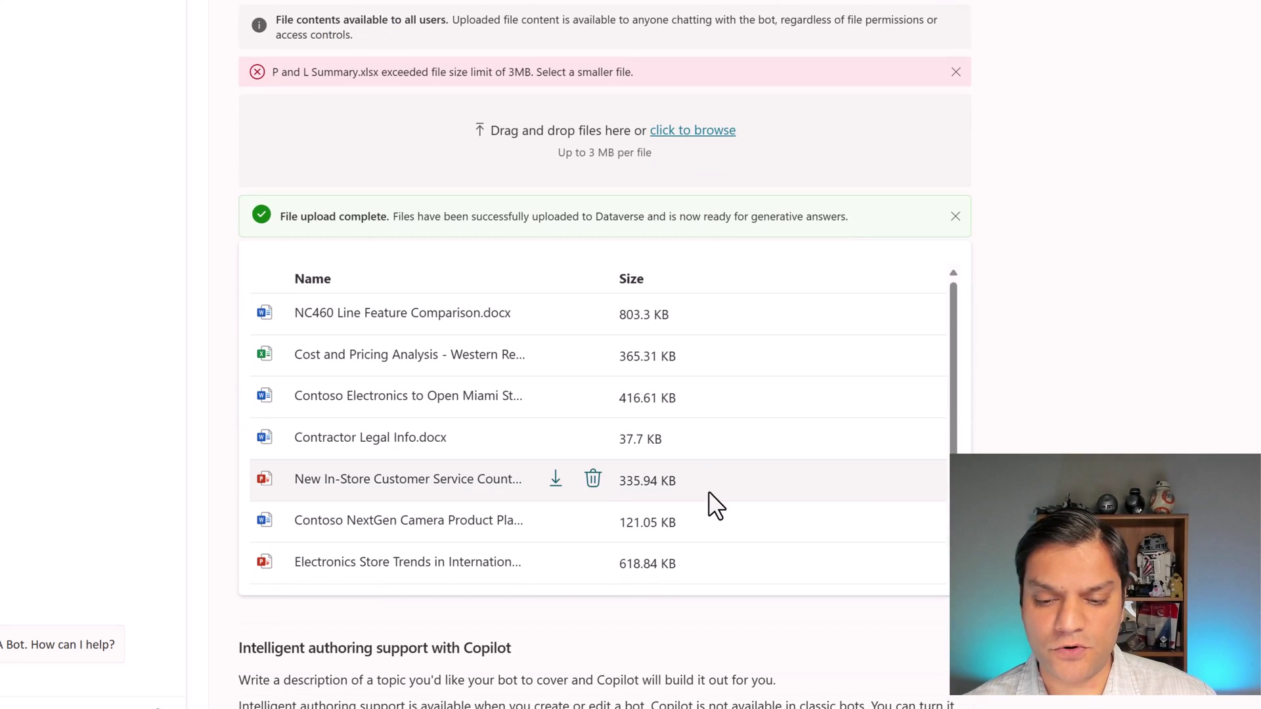
scroll(736, 579, down, 3)
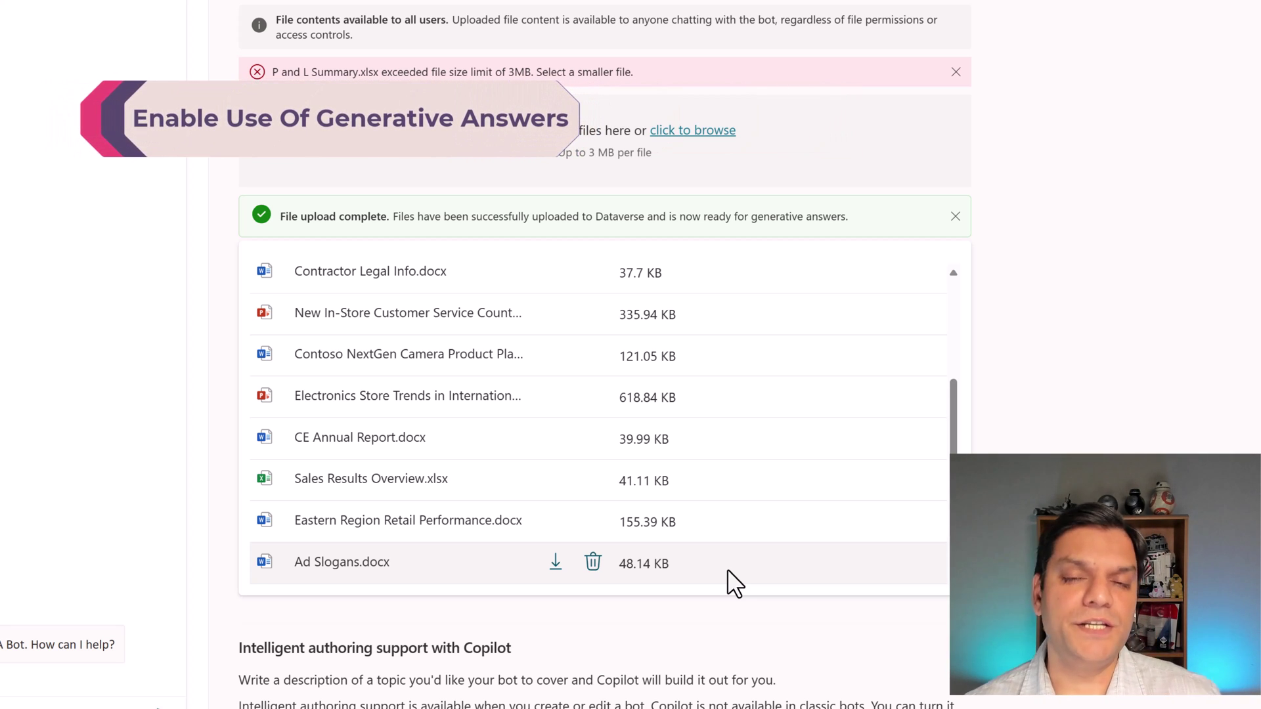
Enable the use of generative answers for the bot and save the AI capabilities settings
scroll(1064, 226, up, 5)
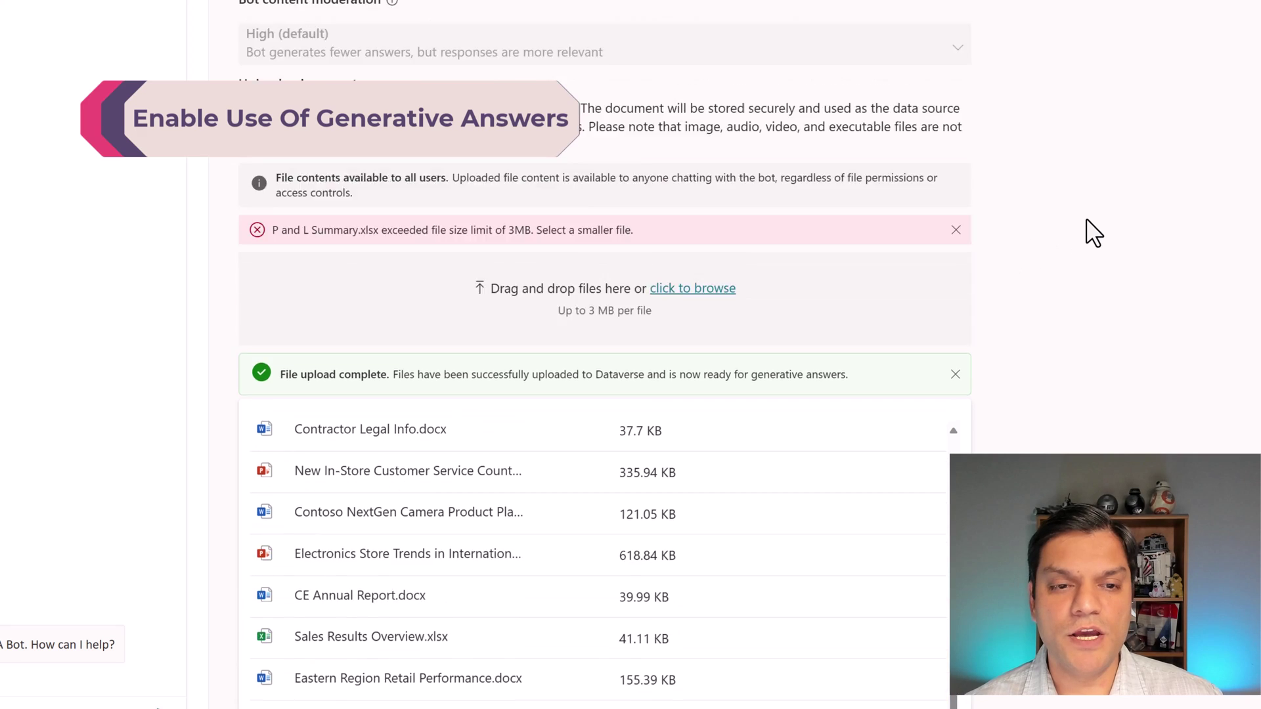
scroll(1084, 219, up, 5)
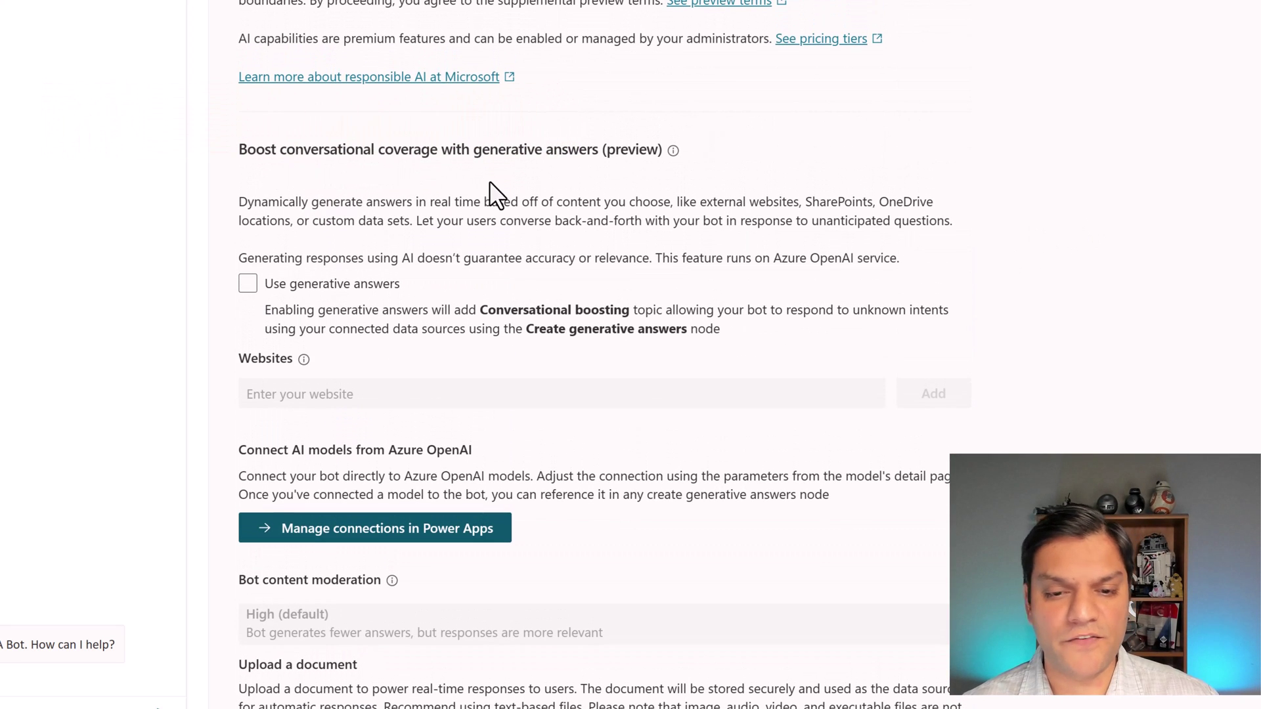
click(247, 288)
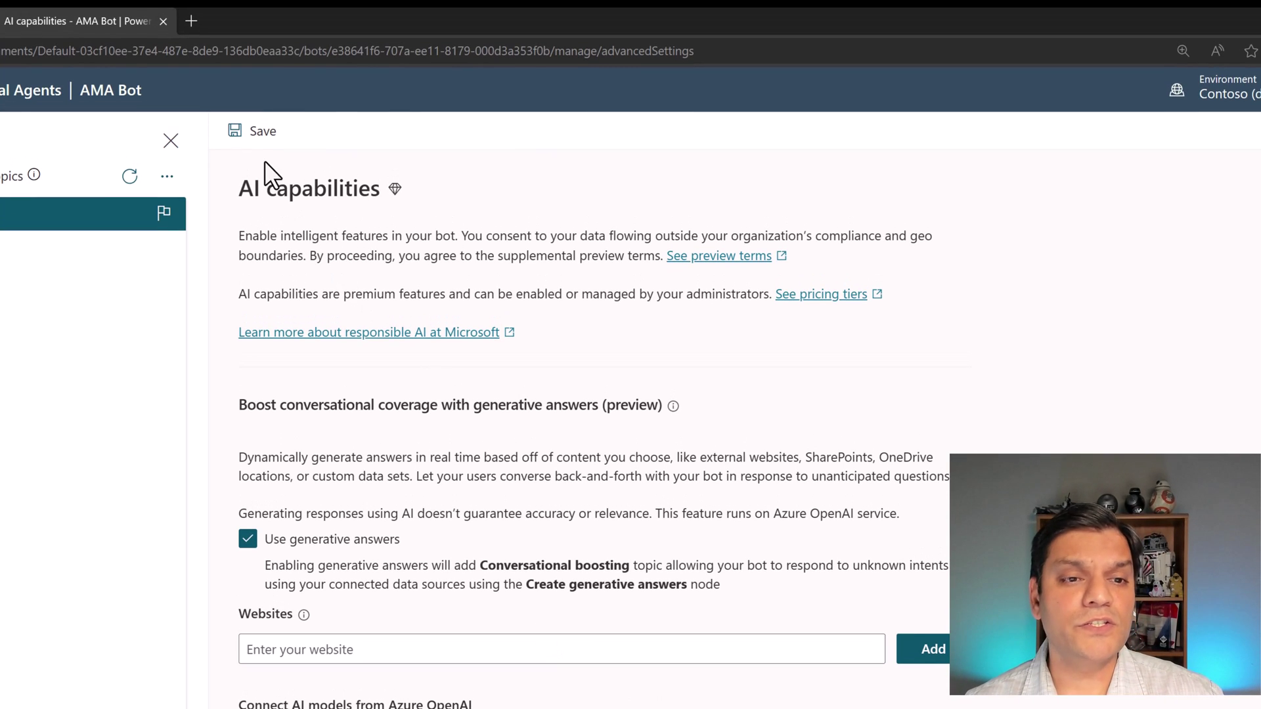
click(260, 139)
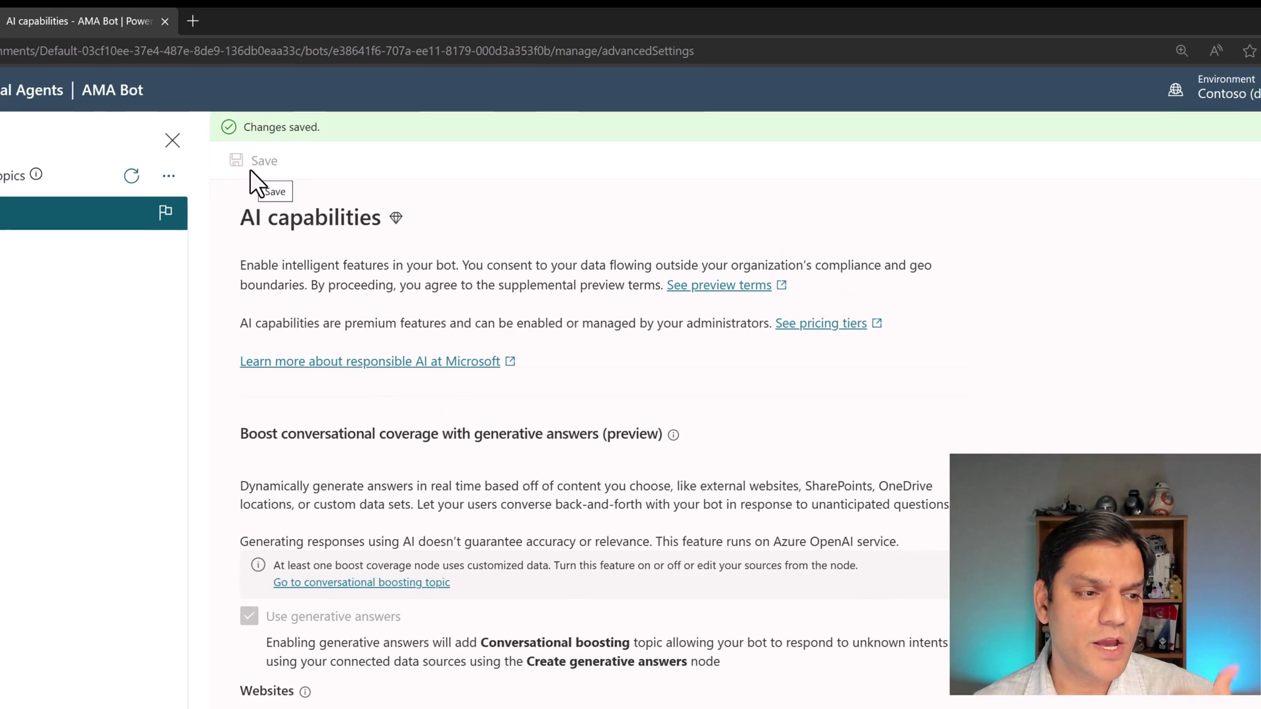
Return to the topics list, turn on tracking between topics and send the test bot the message "Hi"
click(46, 182)
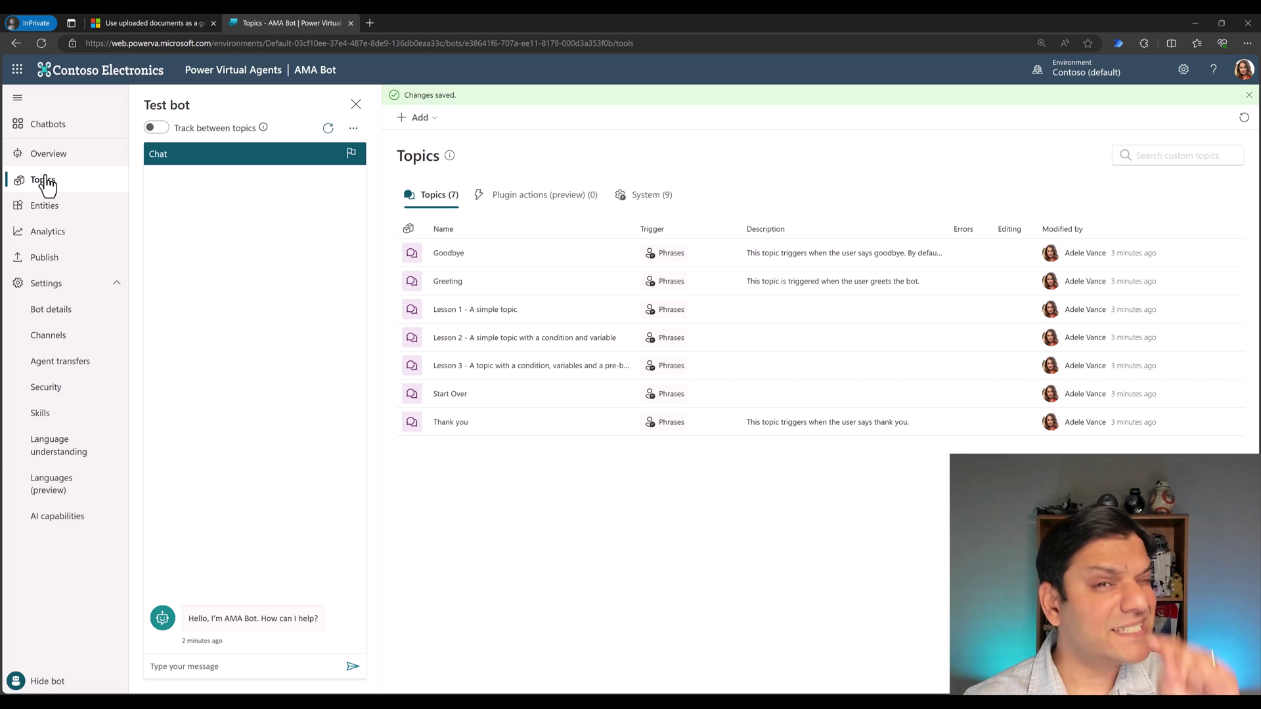
click(158, 131)
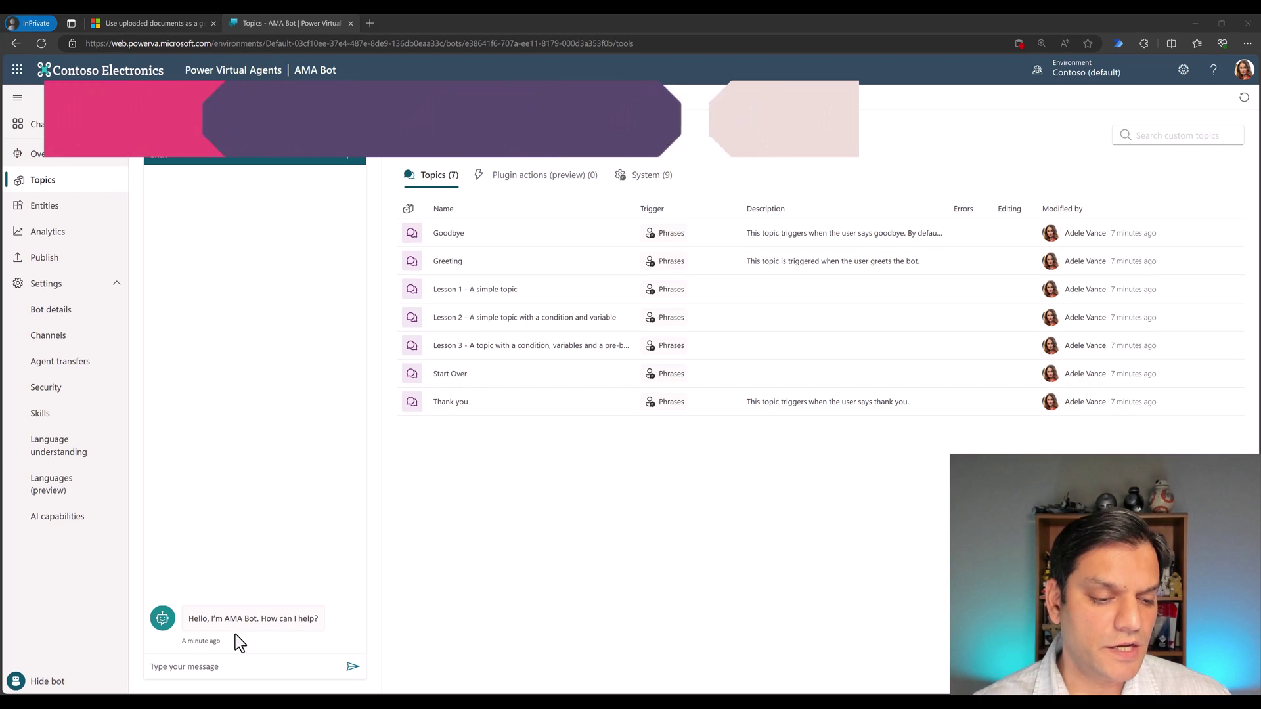
click(237, 665)
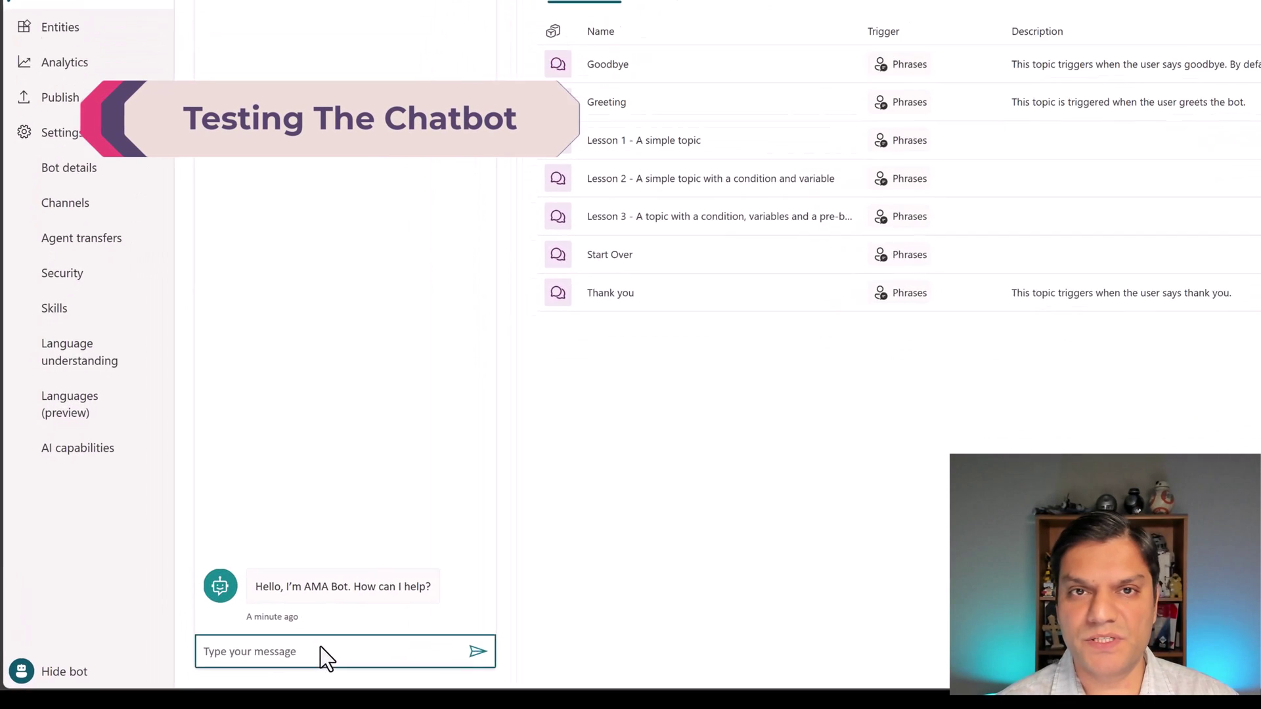
text(Hi)
key(Return)
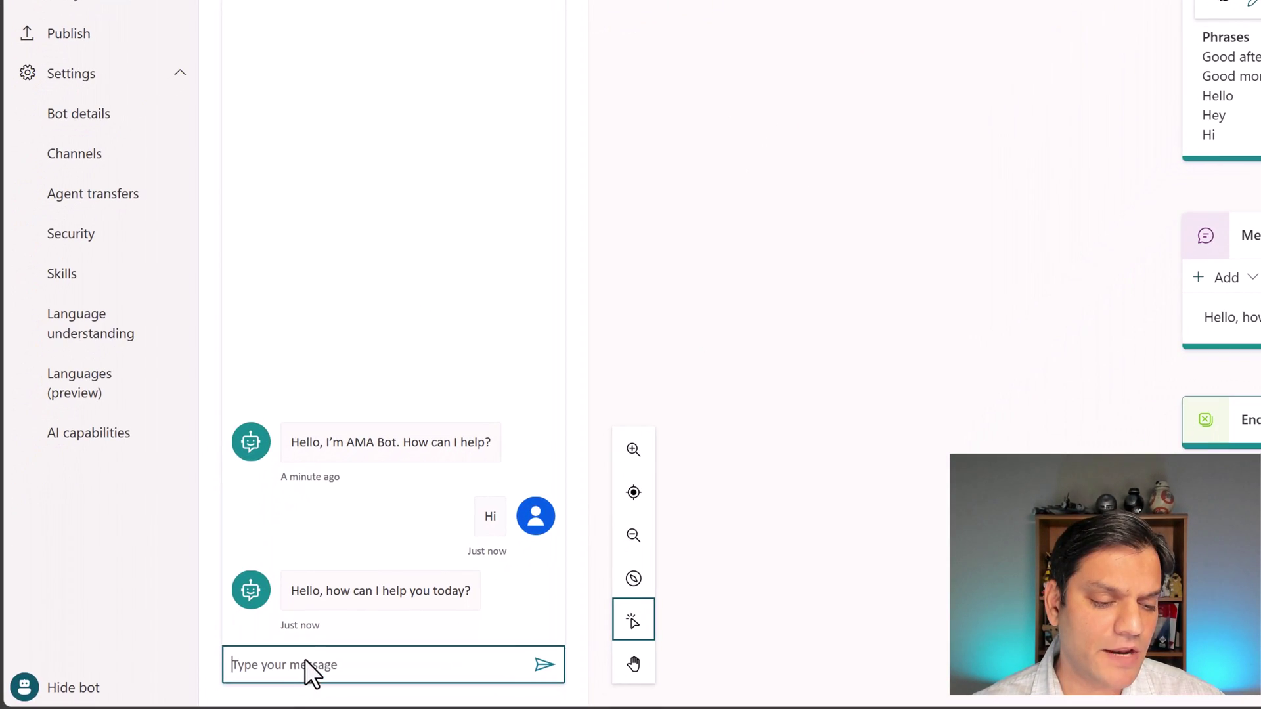
Send the test bot the message "Electronics store trends" and open the citation of its answer
click(305, 662)
text(Electronics store trends)
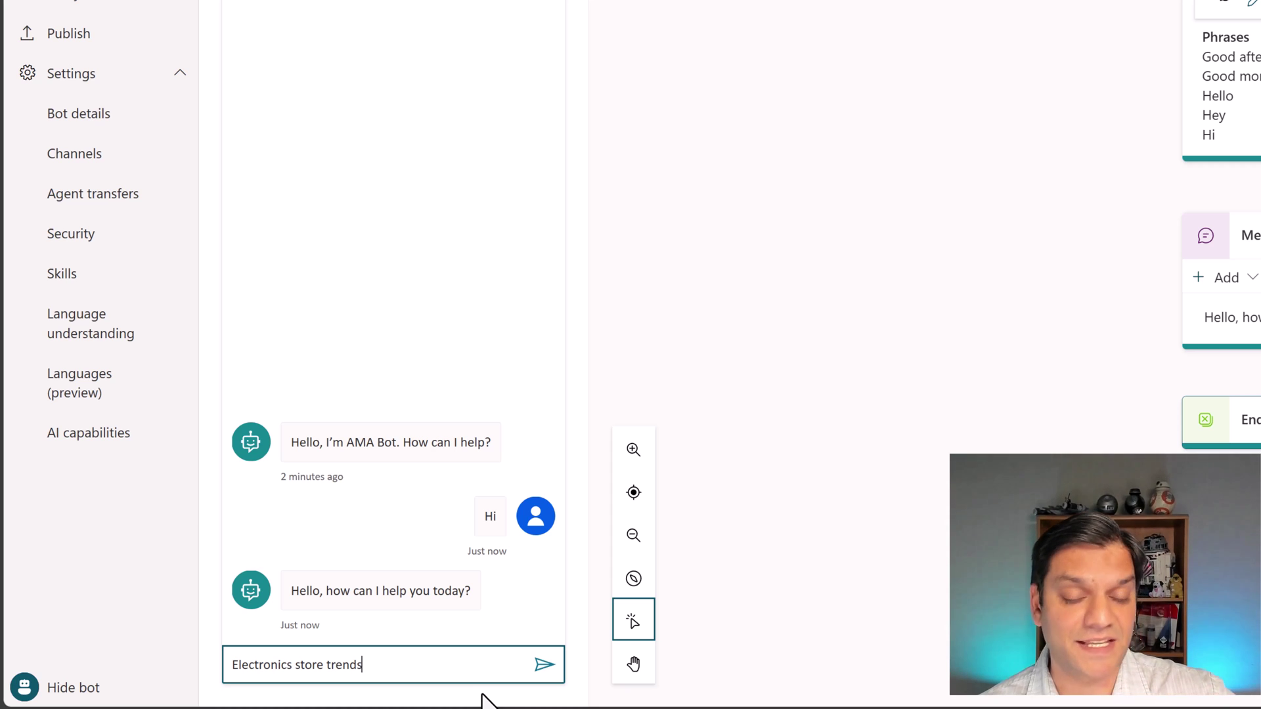
key(Return)
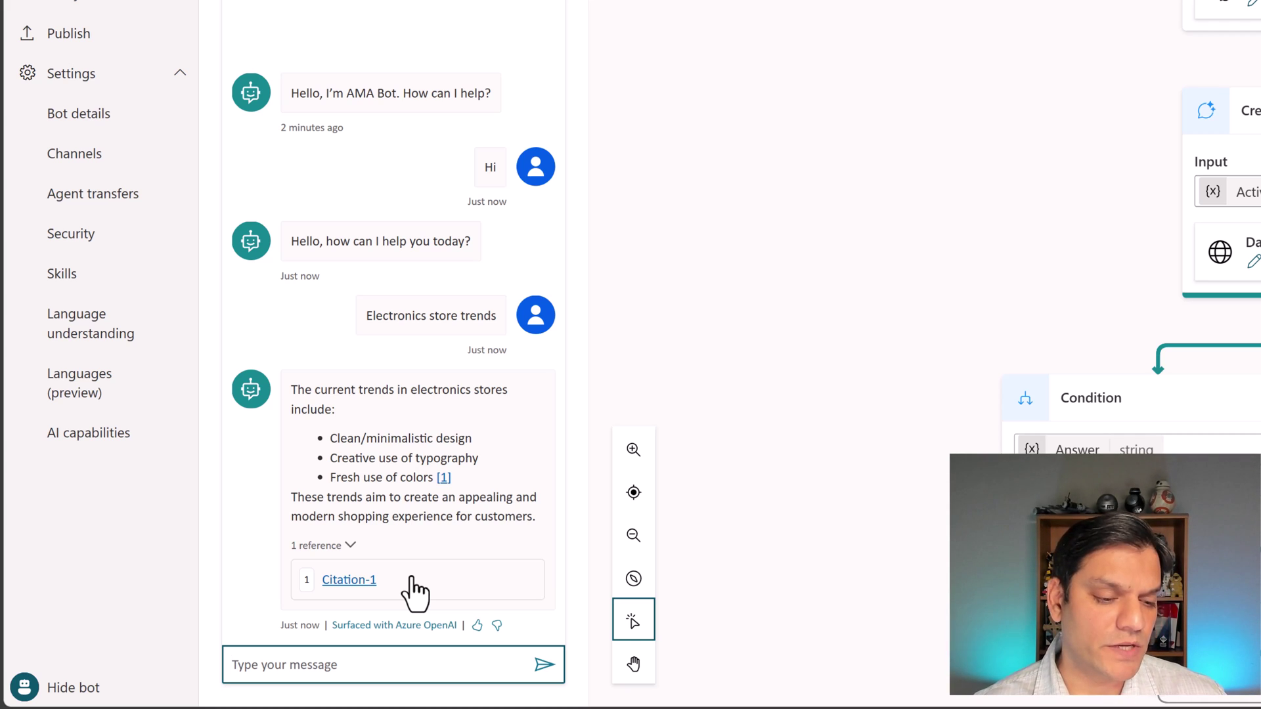
click(354, 580)
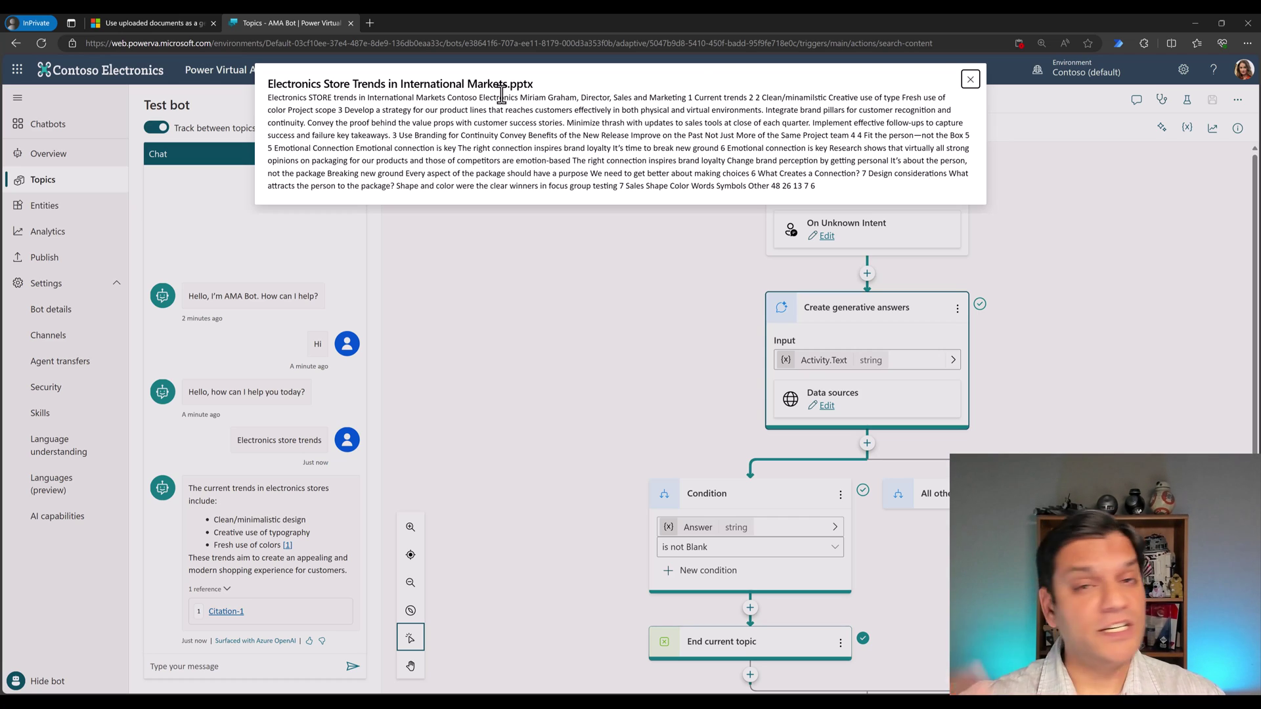
Check the supported document types in the Microsoft Learn article on uploaded documents, and return to the AMA Bot chat
click(165, 23)
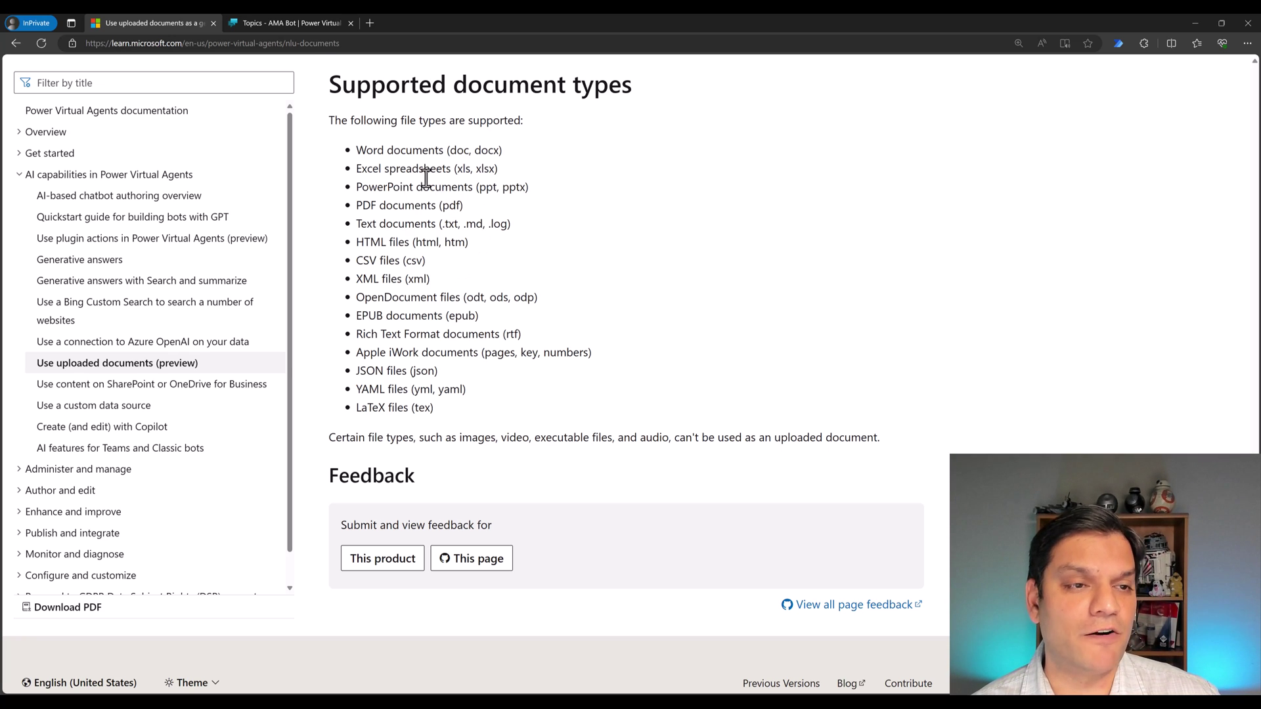
click(292, 25)
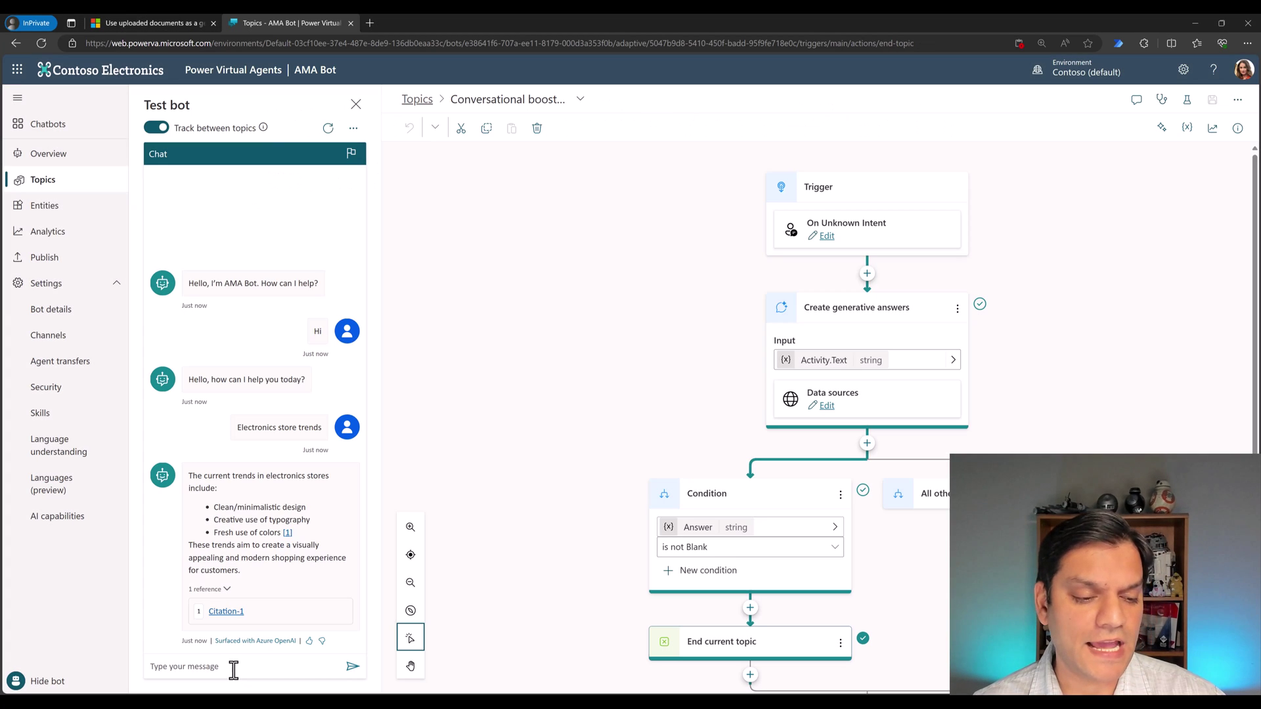
Send the test bot the message "Recent product line", read the source document cited in its answer and close the citation
click(233, 669)
text(Recent product line)
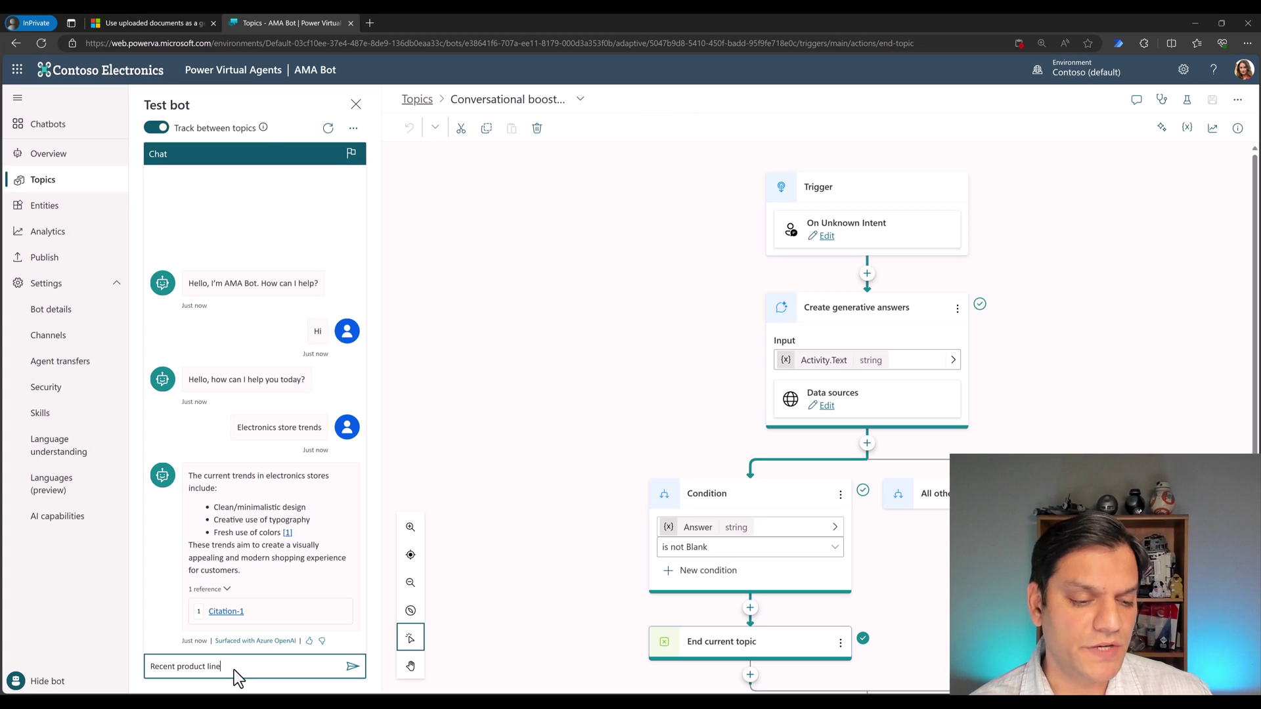
key(Return)
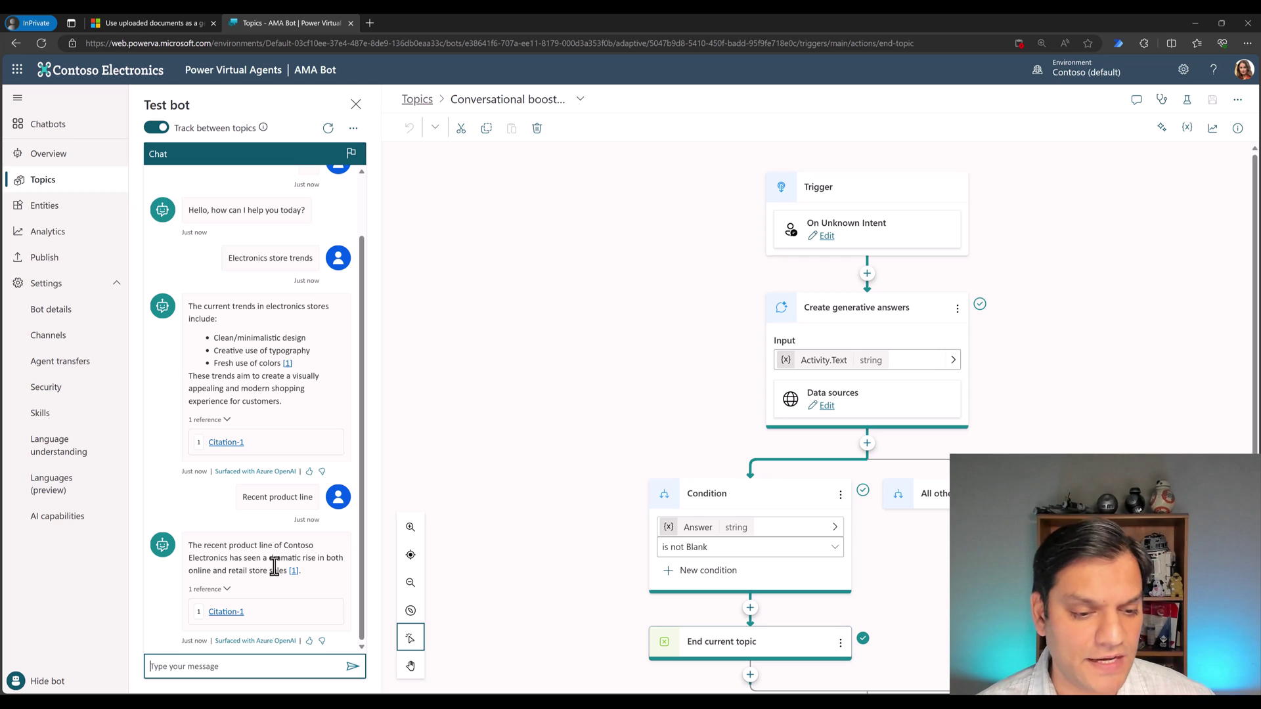
click(238, 616)
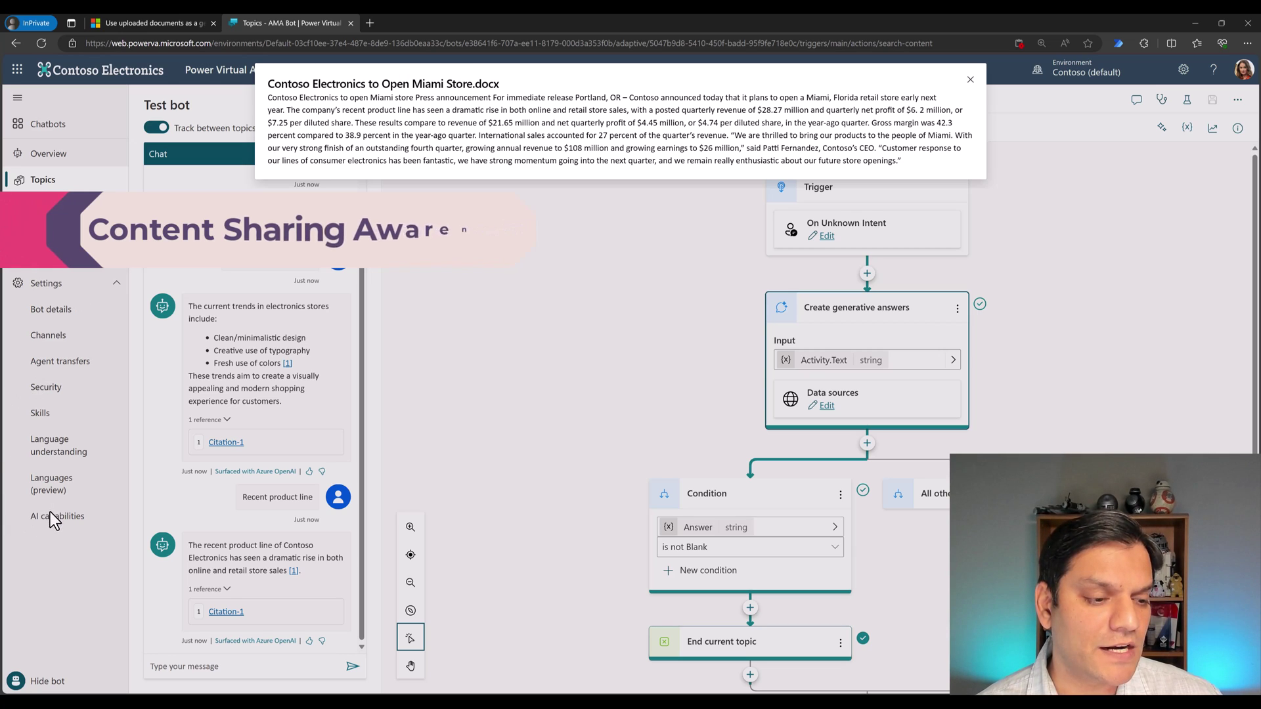
click(972, 80)
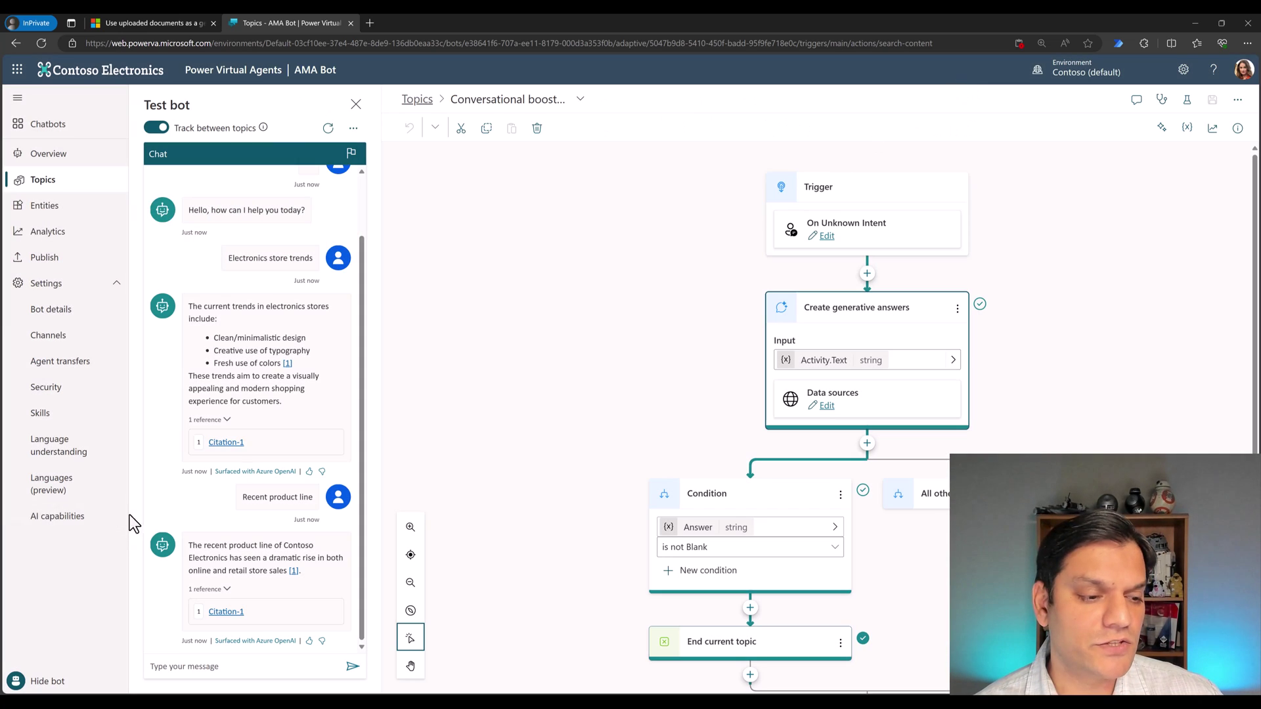
Review the document upload notice, the uploaded files and the generative answers options in the bot's AI capabilities settings
click(107, 526)
scroll(723, 482, down, 8)
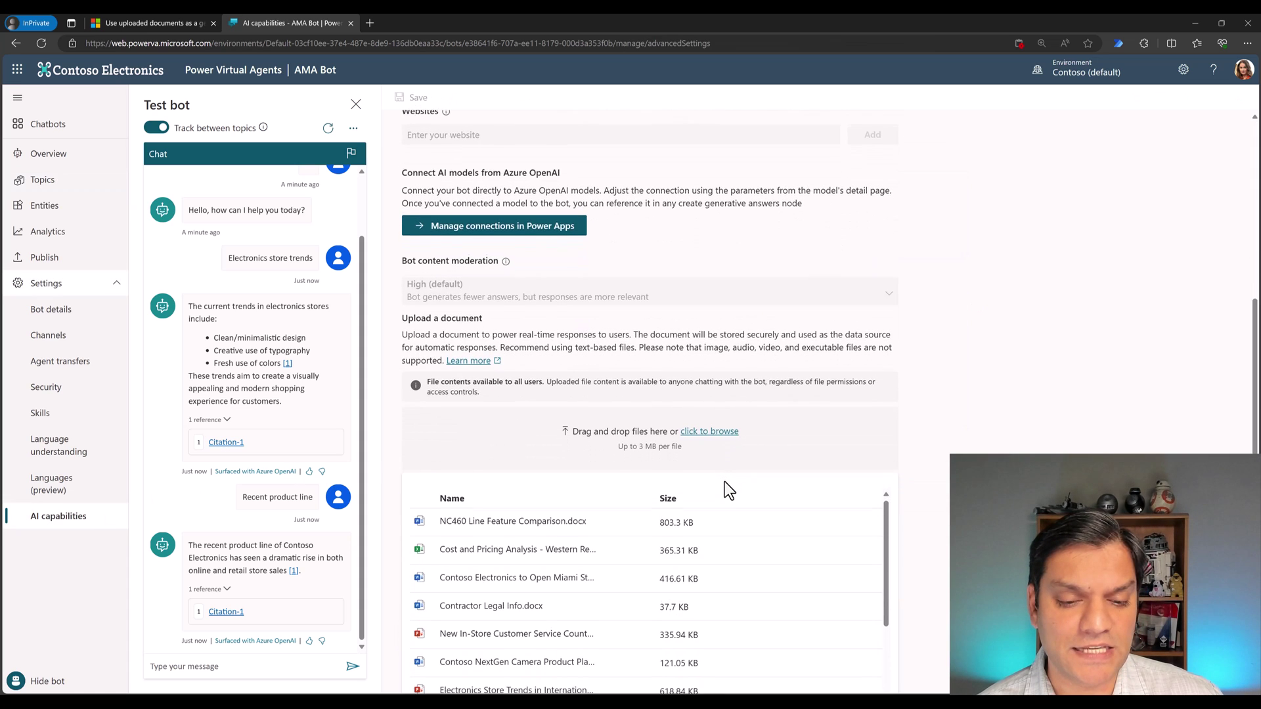
scroll(804, 448, down, 3)
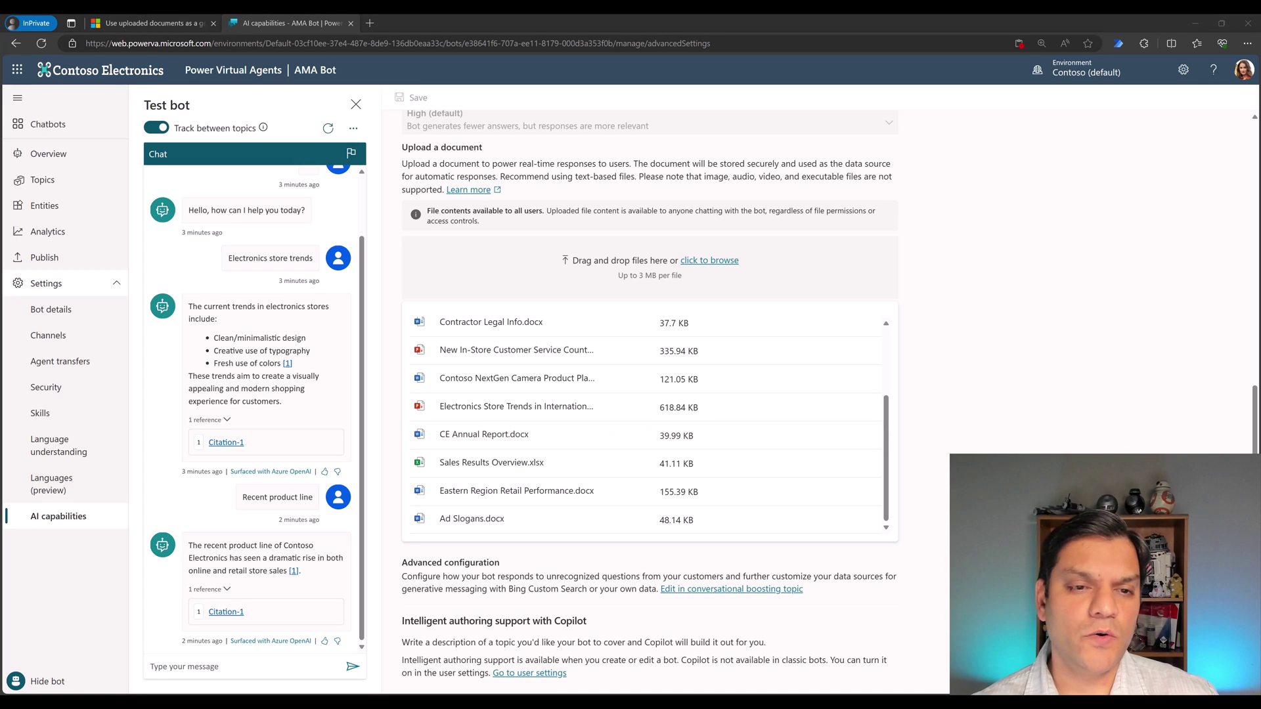
scroll(661, 259, up, 8)
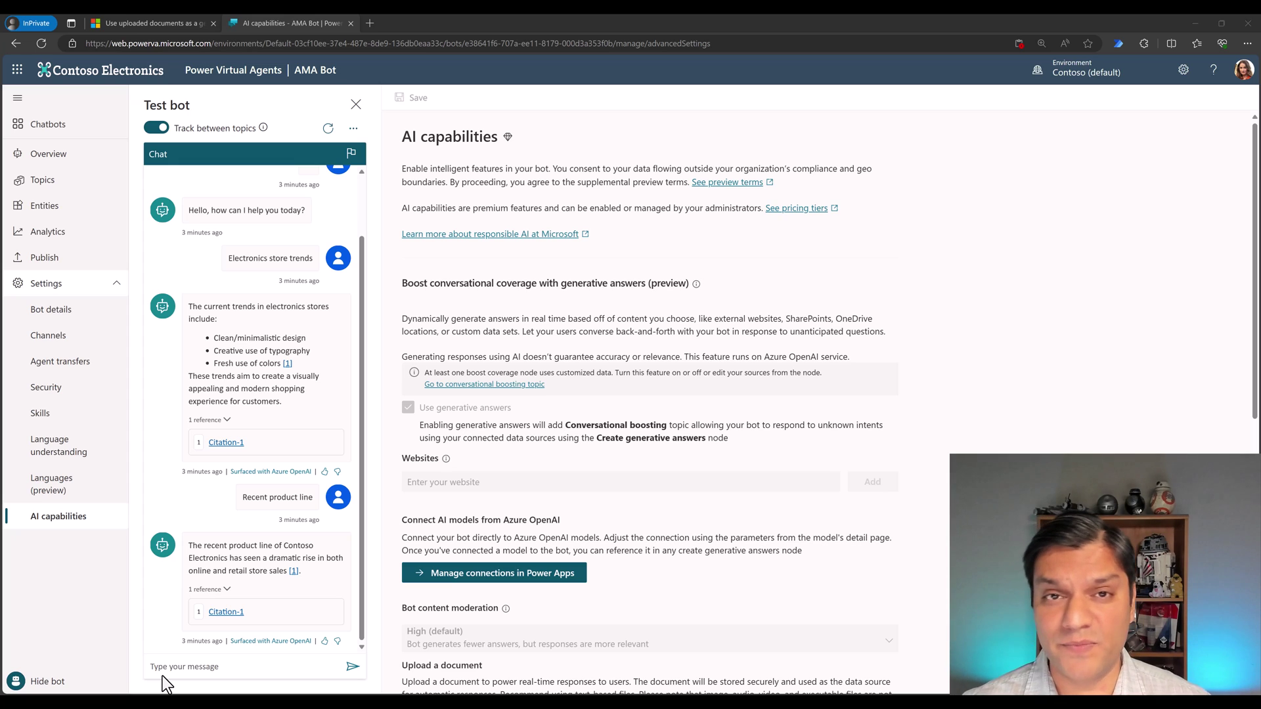
Restart the test conversation and send the bot the message "Recent product line" again
click(328, 129)
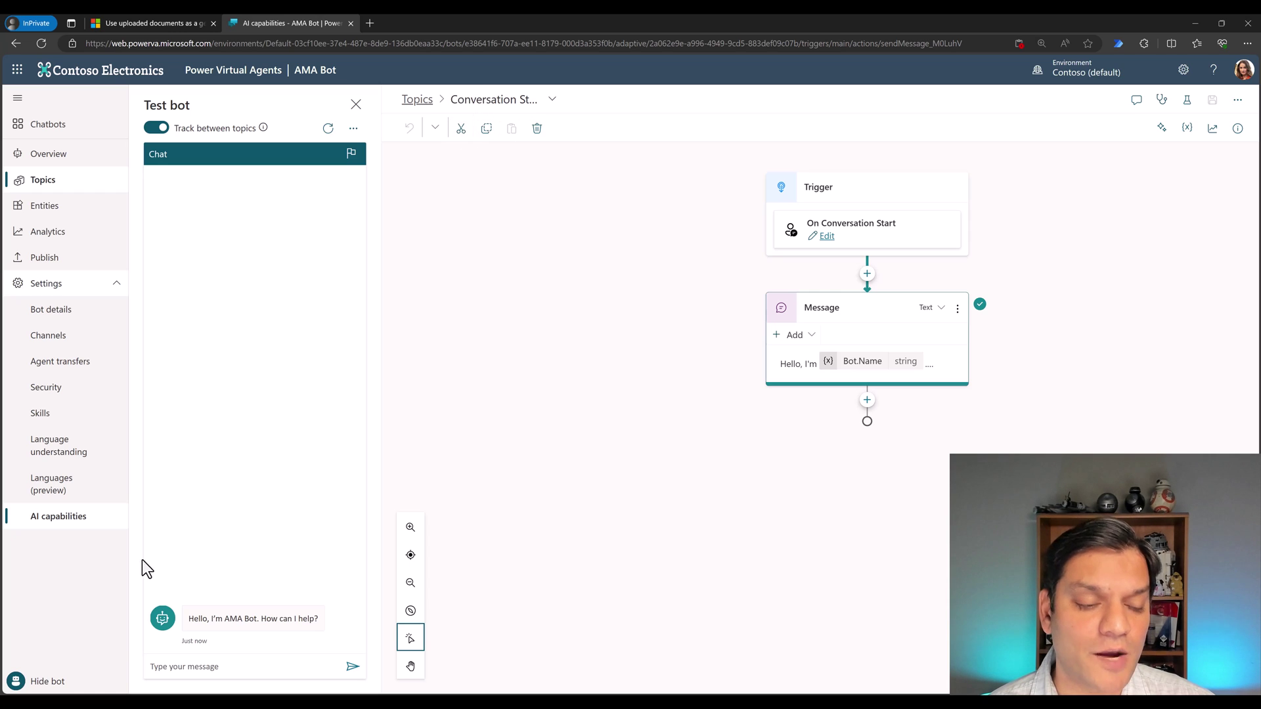
click(195, 666)
text(Recent product line)
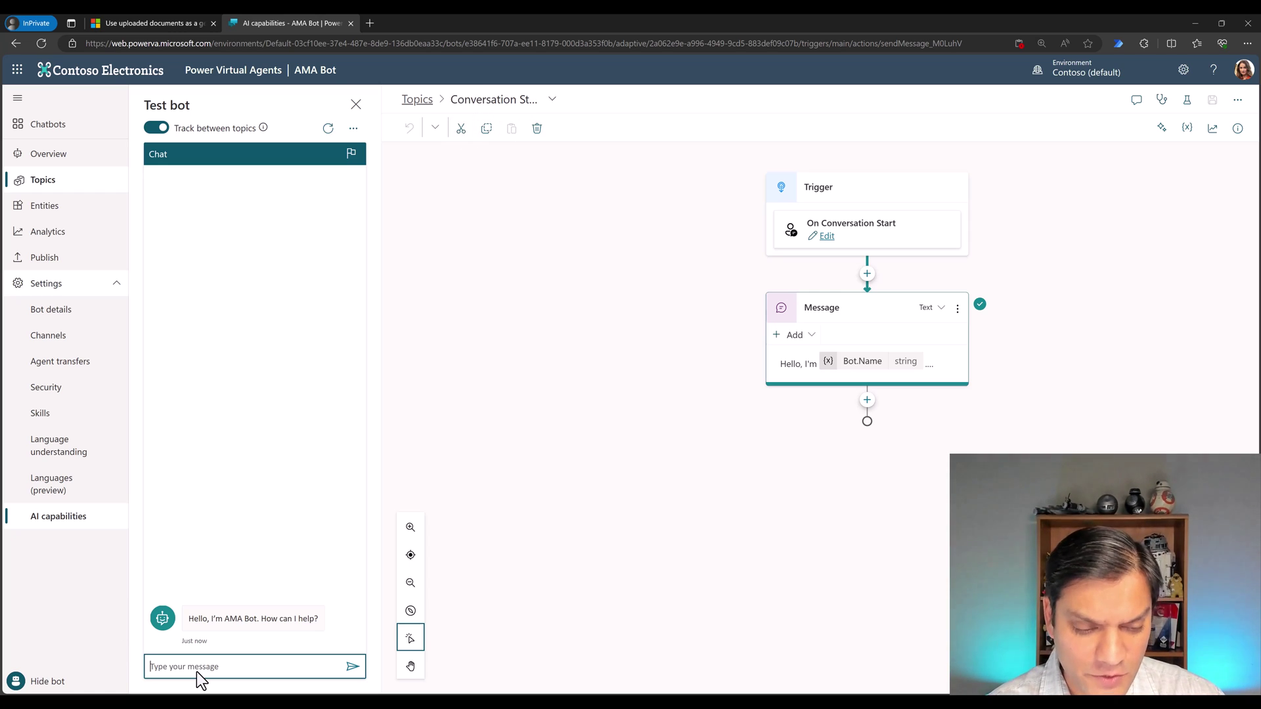
key(Return)
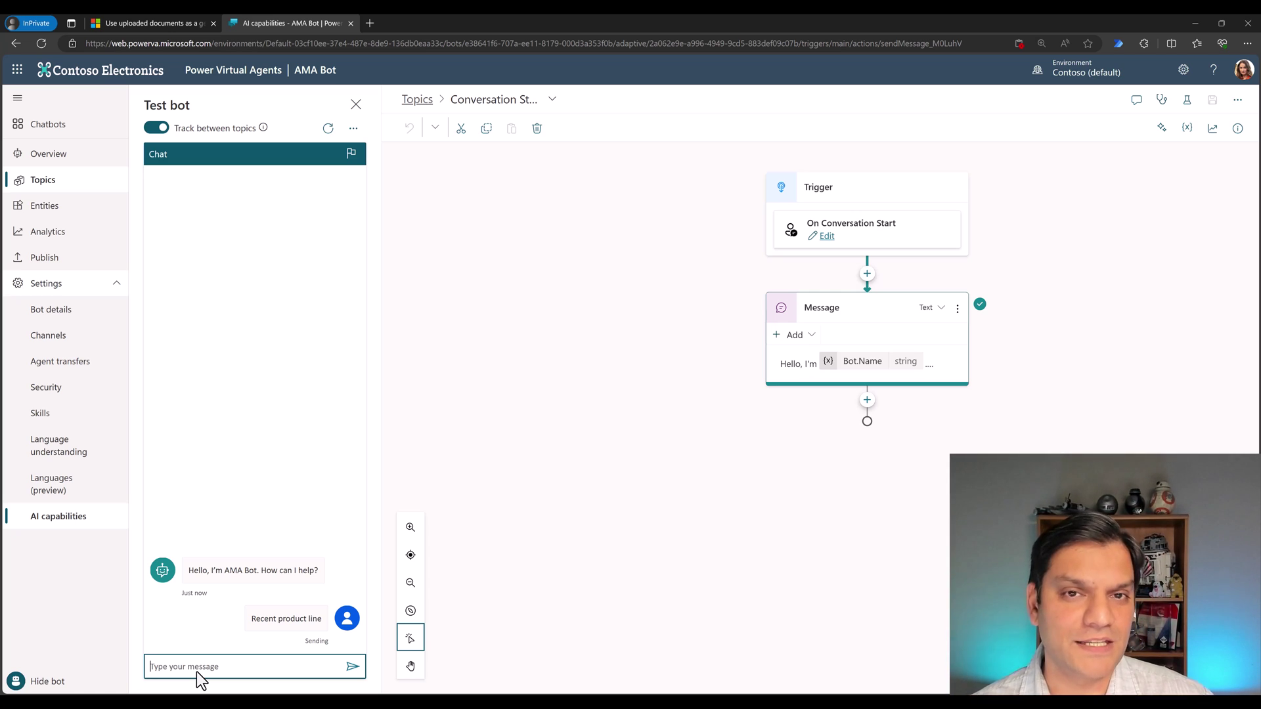
click(455, 269)
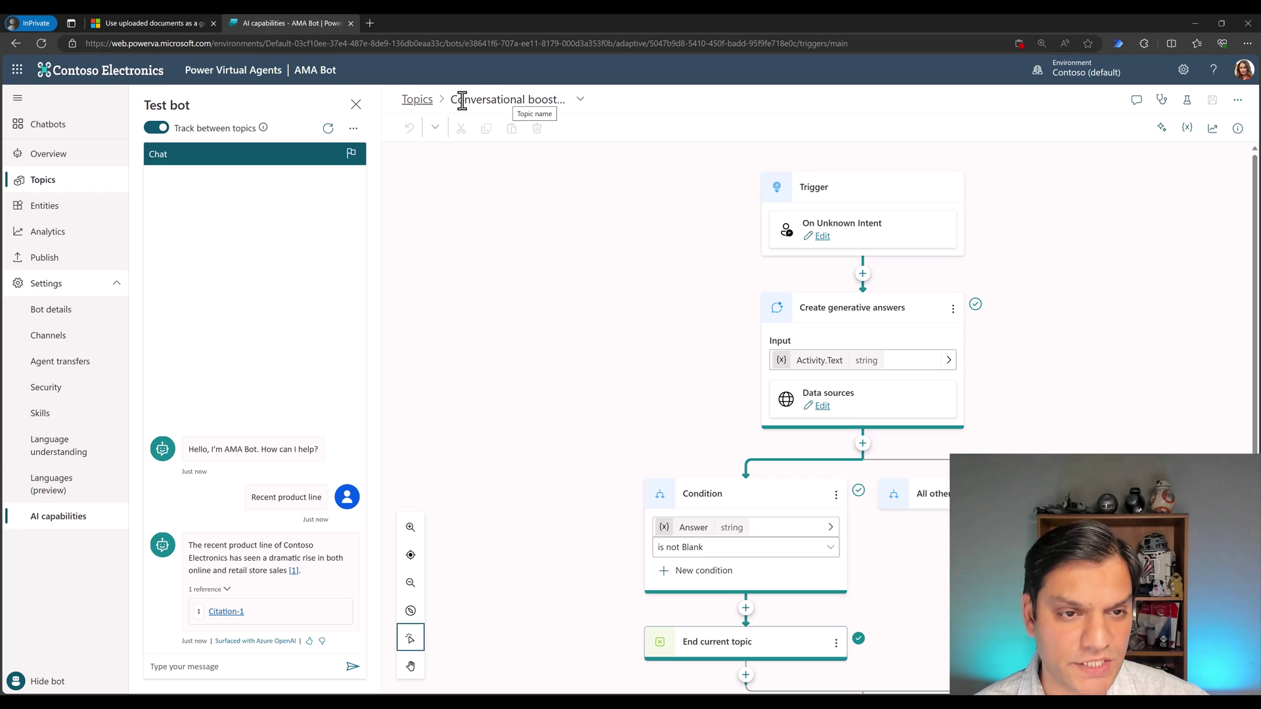
Go back to the topics list and open the Conversational boosting system topic
click(421, 101)
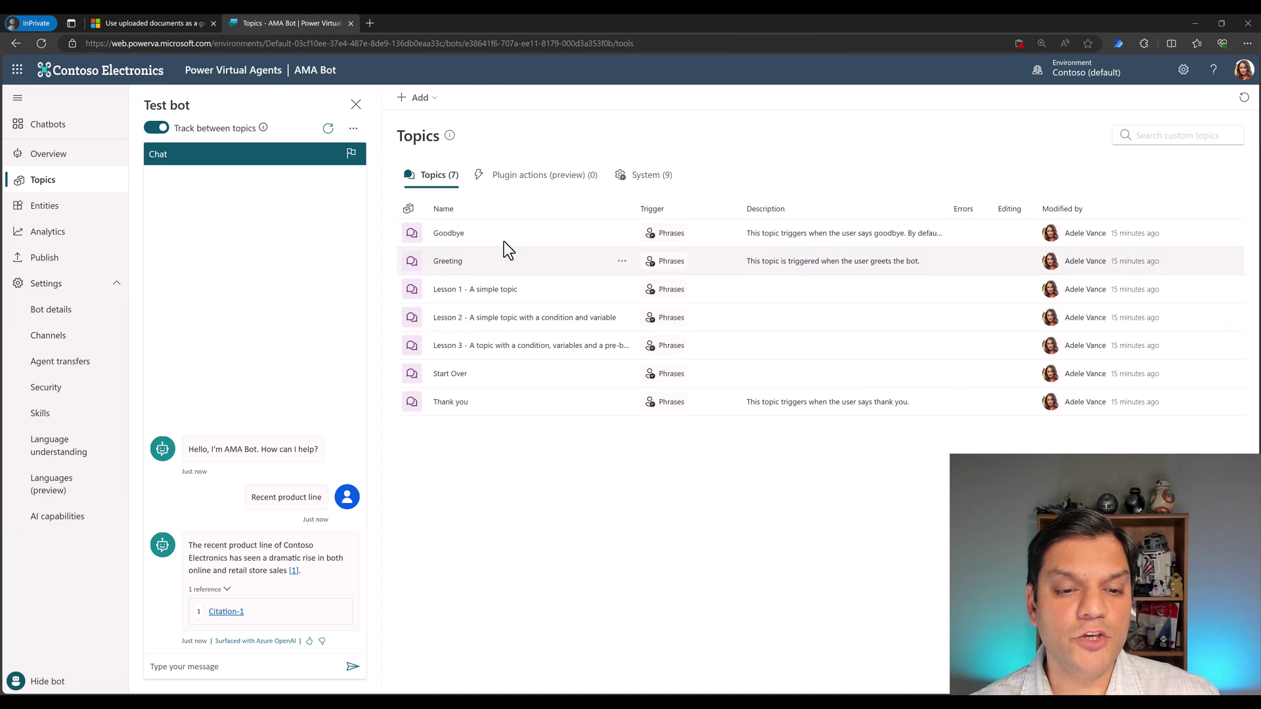
click(645, 186)
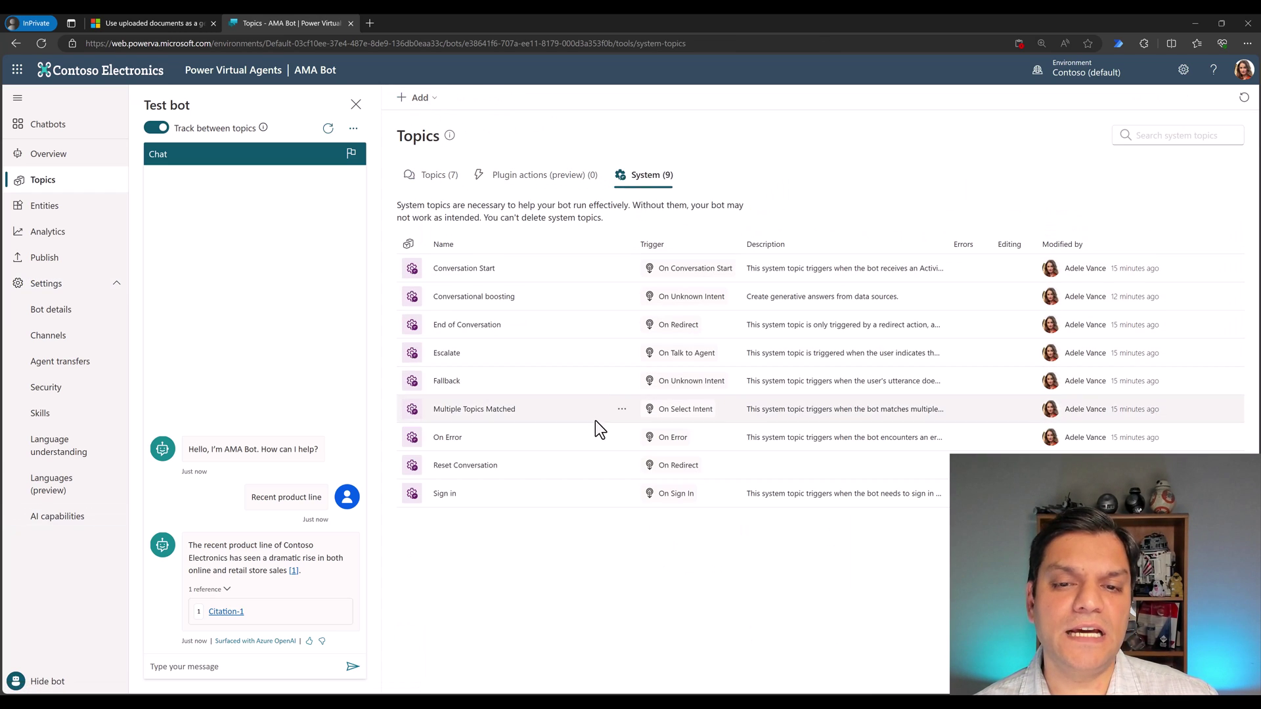
click(470, 301)
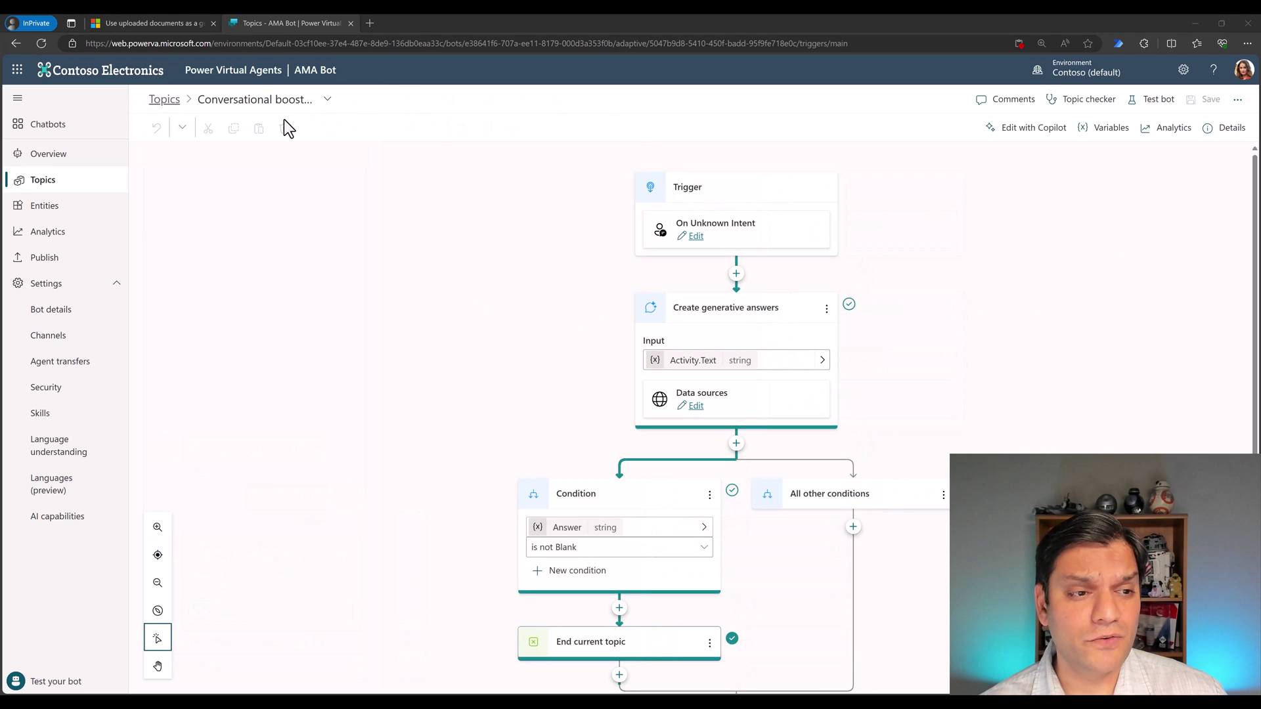
Show the options of Conversational boosting in the system topics list, and reopen the topic to view its On Unknown Intent trigger properties
click(174, 105)
click(411, 181)
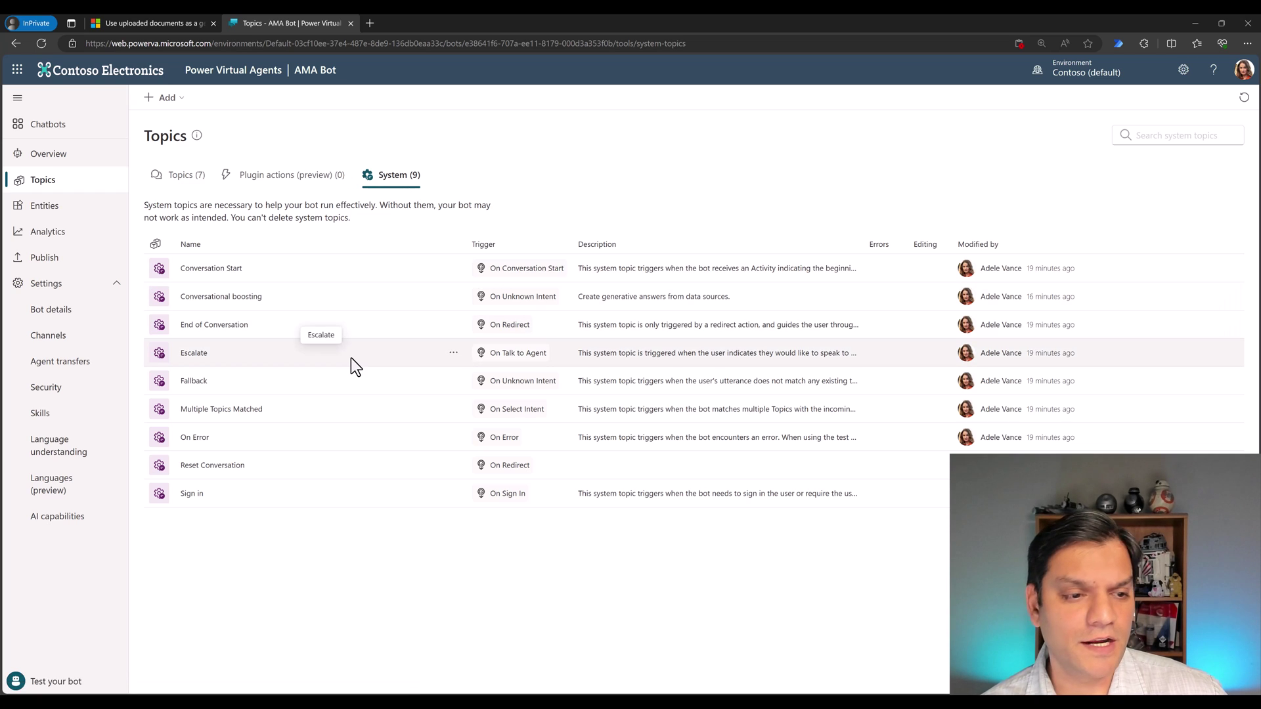
click(454, 296)
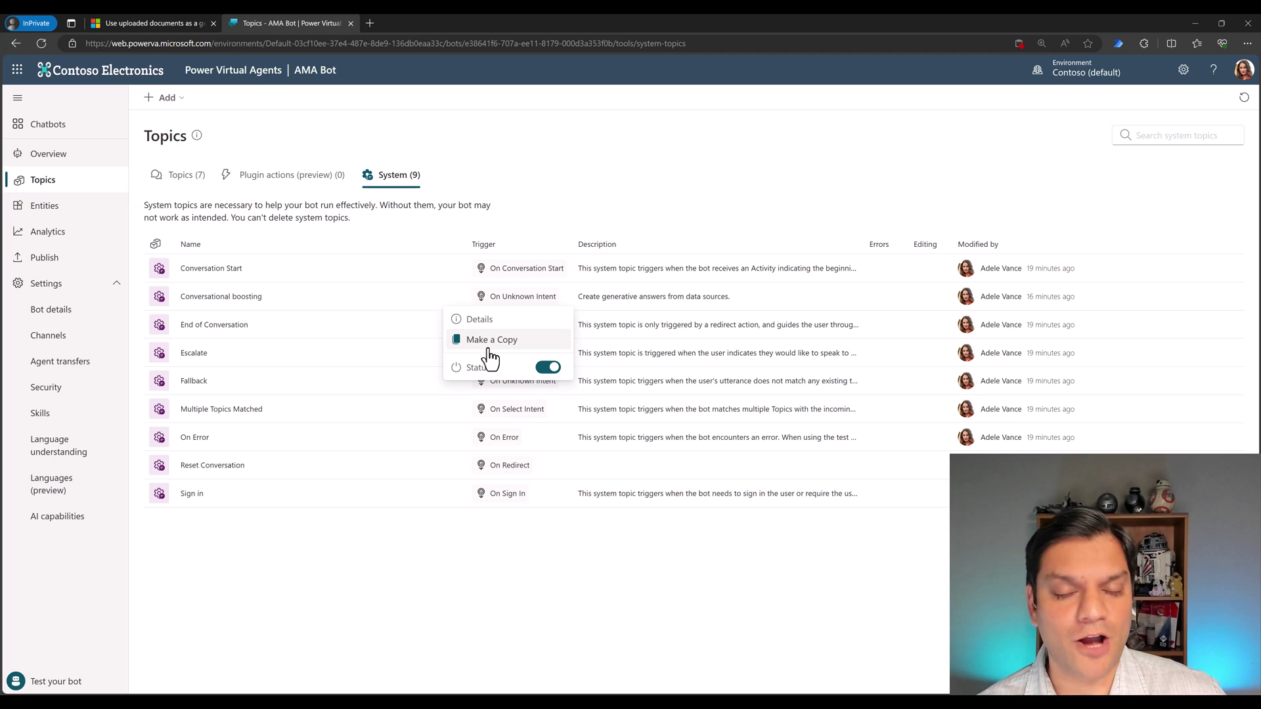
click(224, 297)
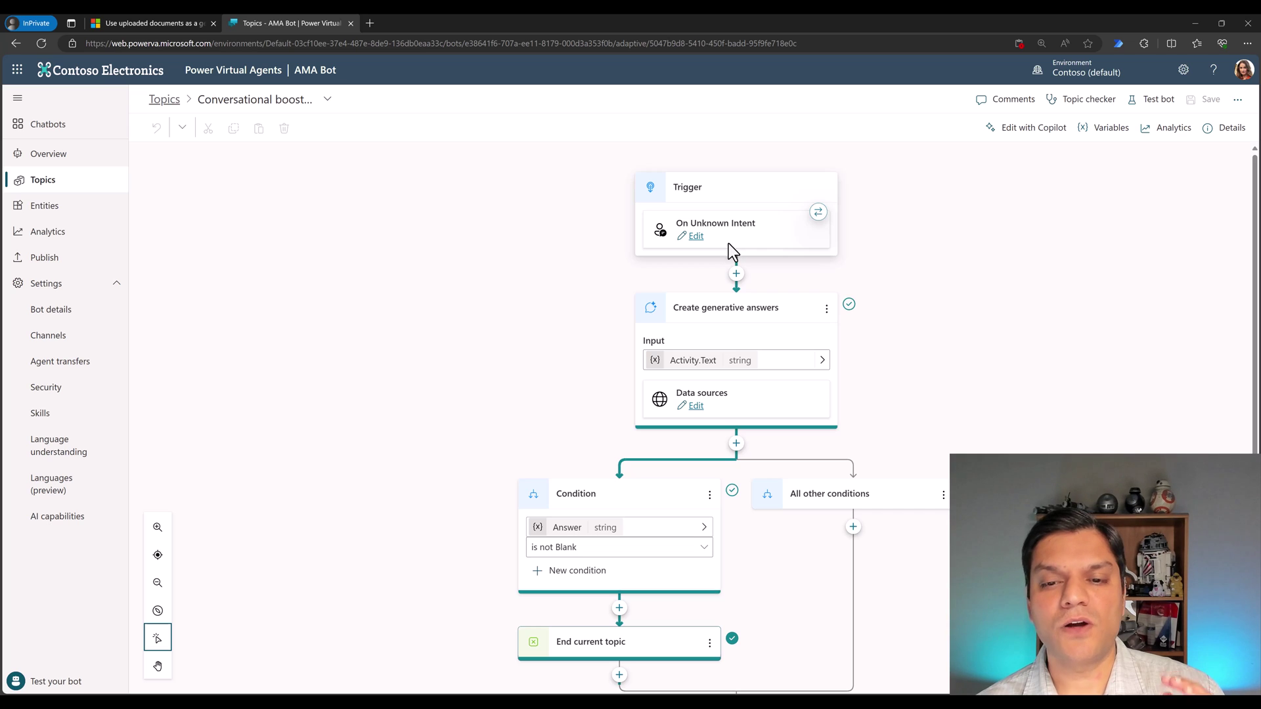
click(693, 238)
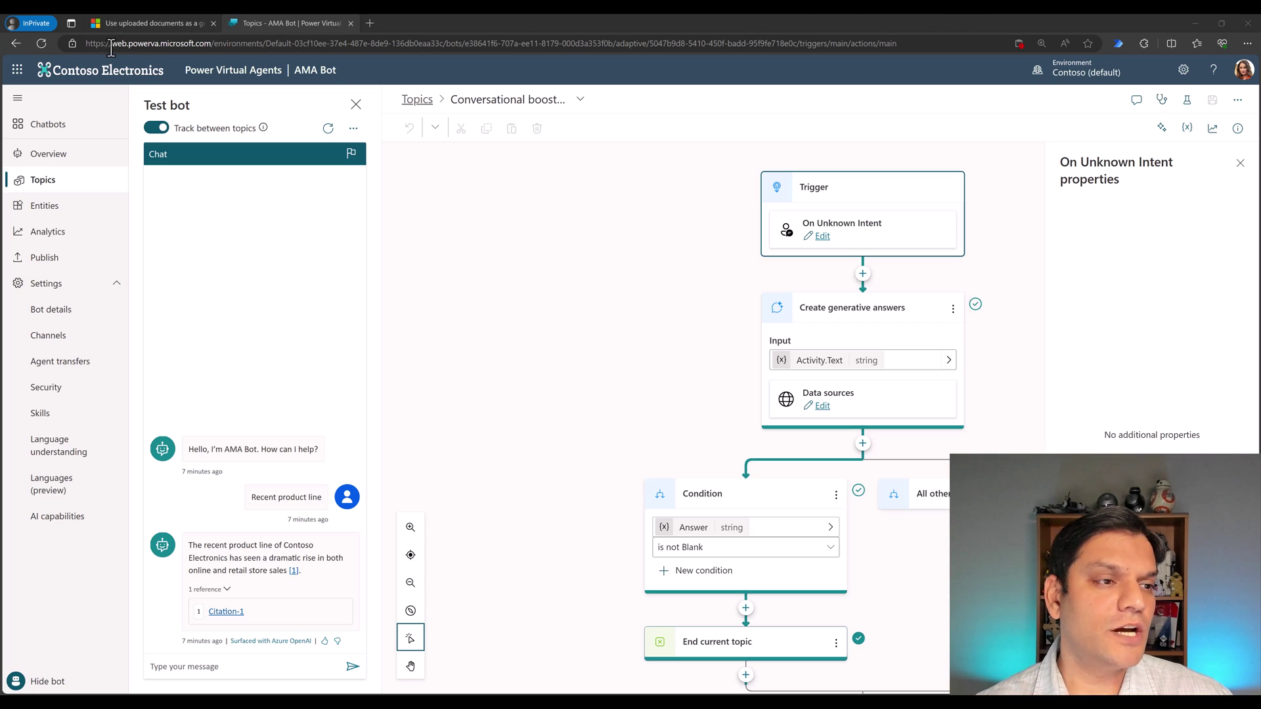
Open Power Apps by way of Power Automate and check that its environment matches the chatbot's environment
click(18, 72)
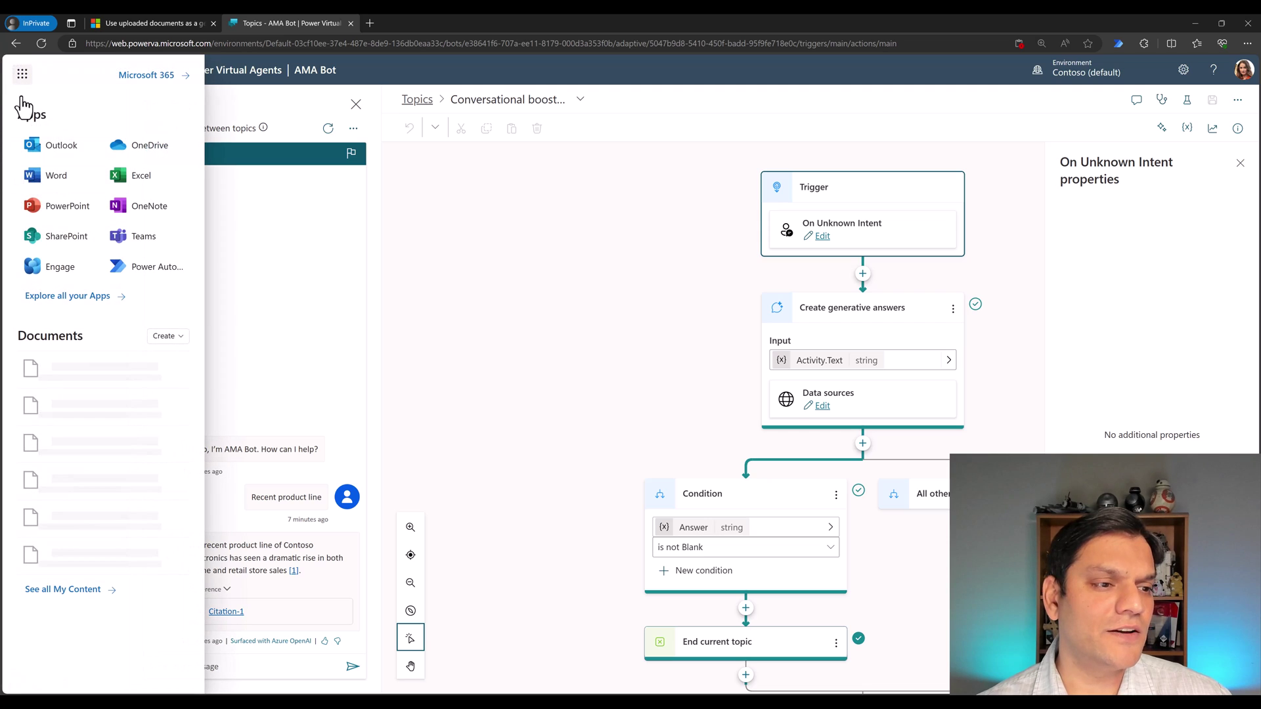
click(149, 267)
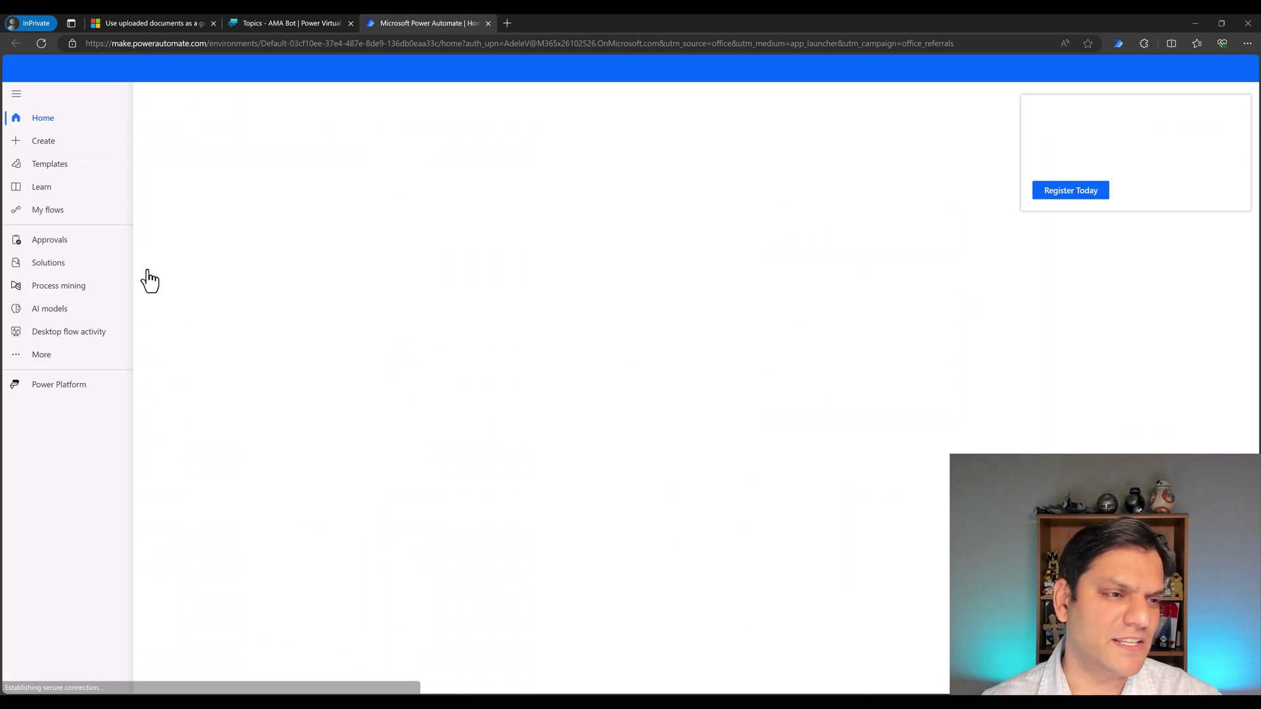
click(66, 384)
click(197, 369)
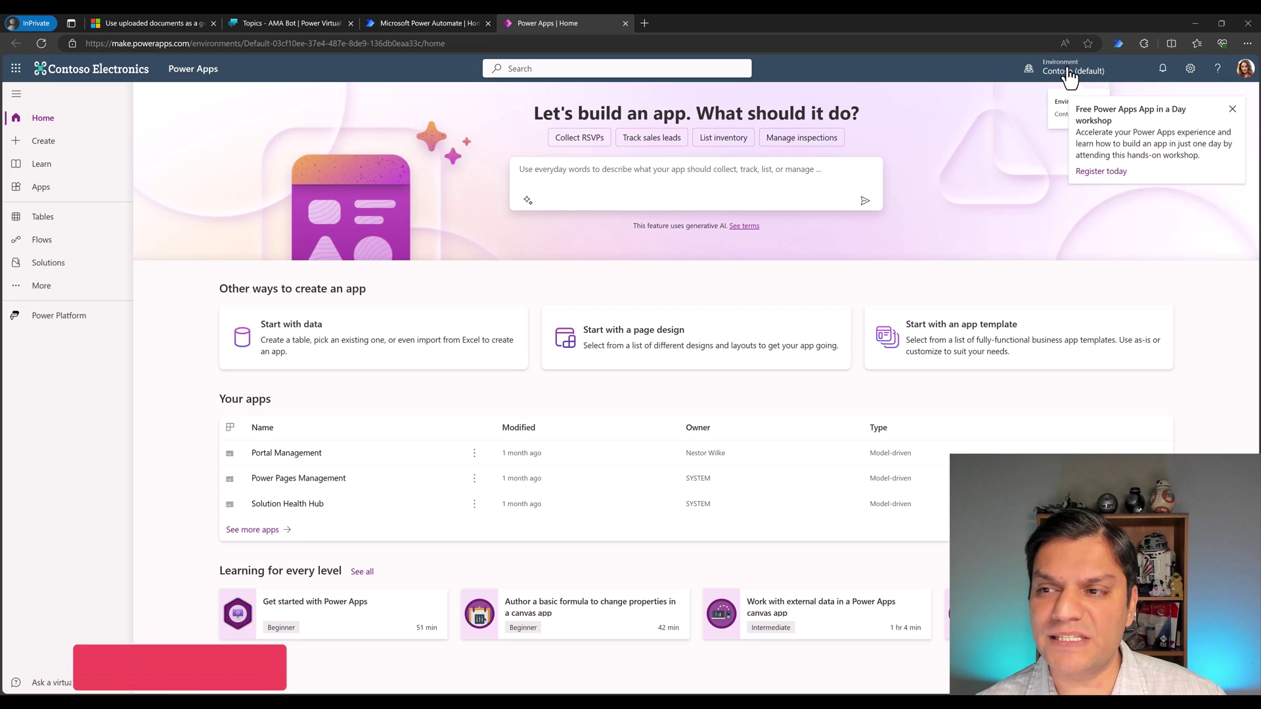
click(297, 15)
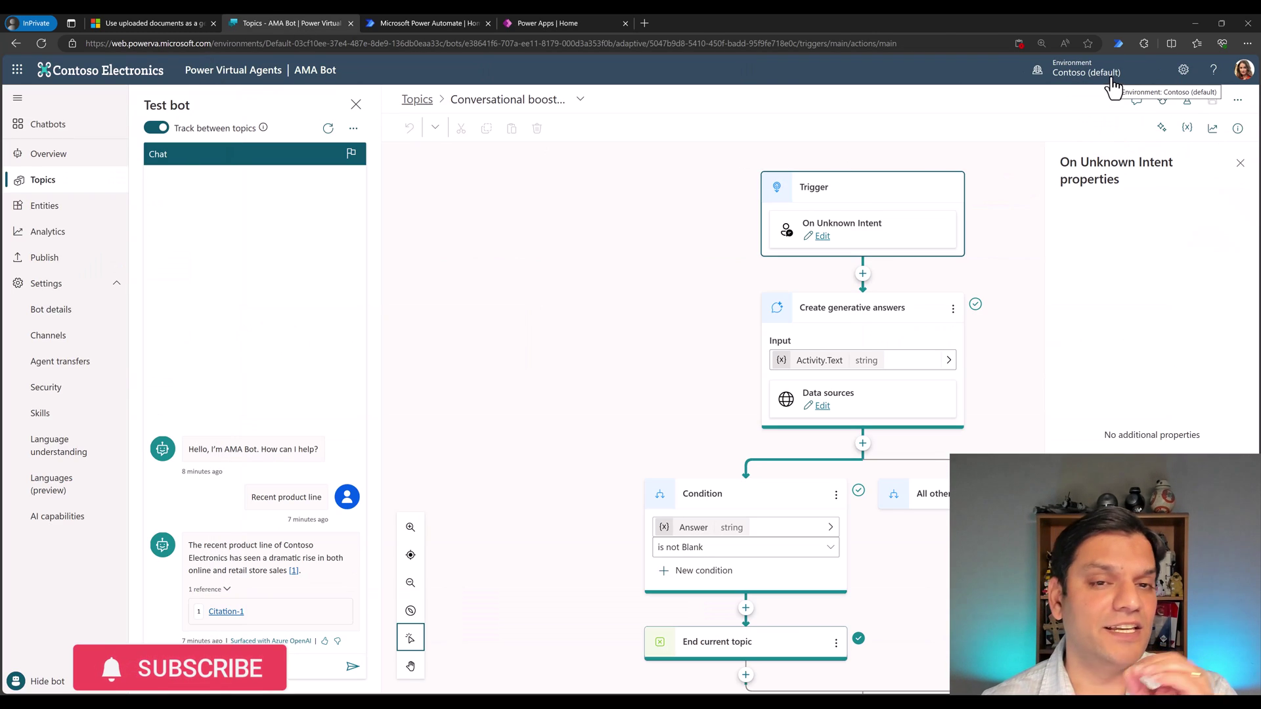
click(519, 23)
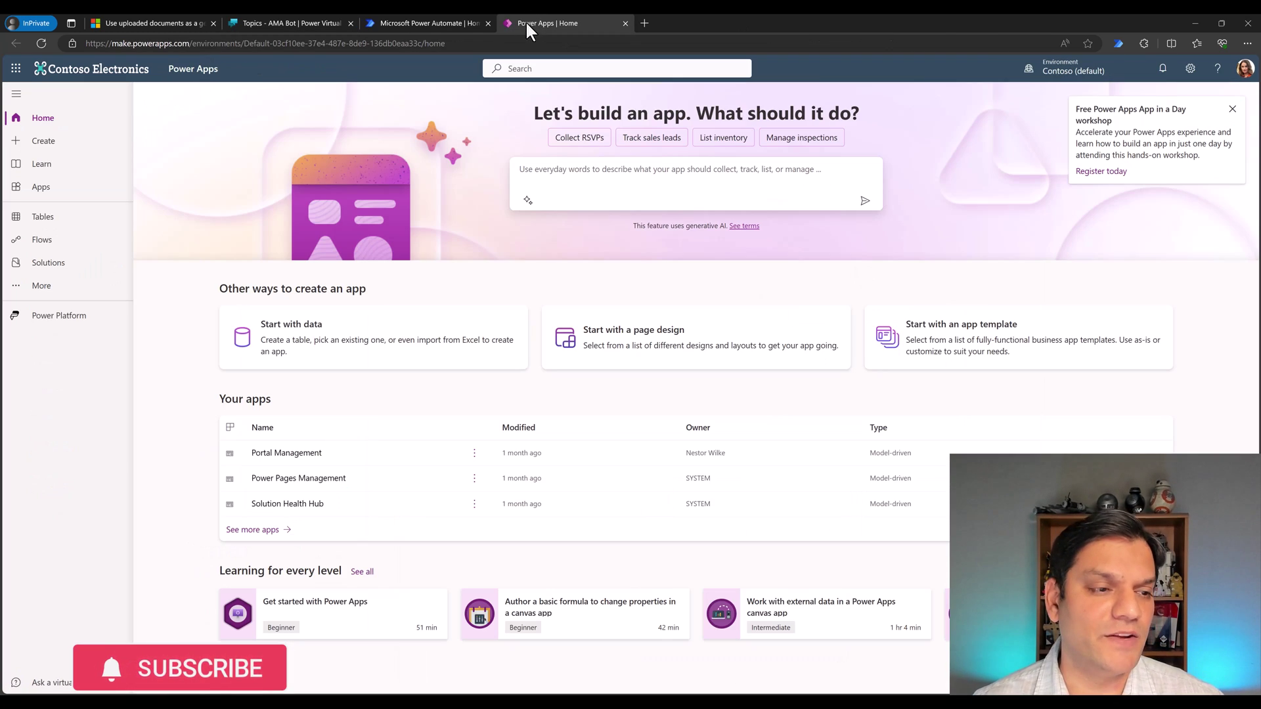
Create a new canvas app in Power Apps from the Sidebar page design
click(62, 188)
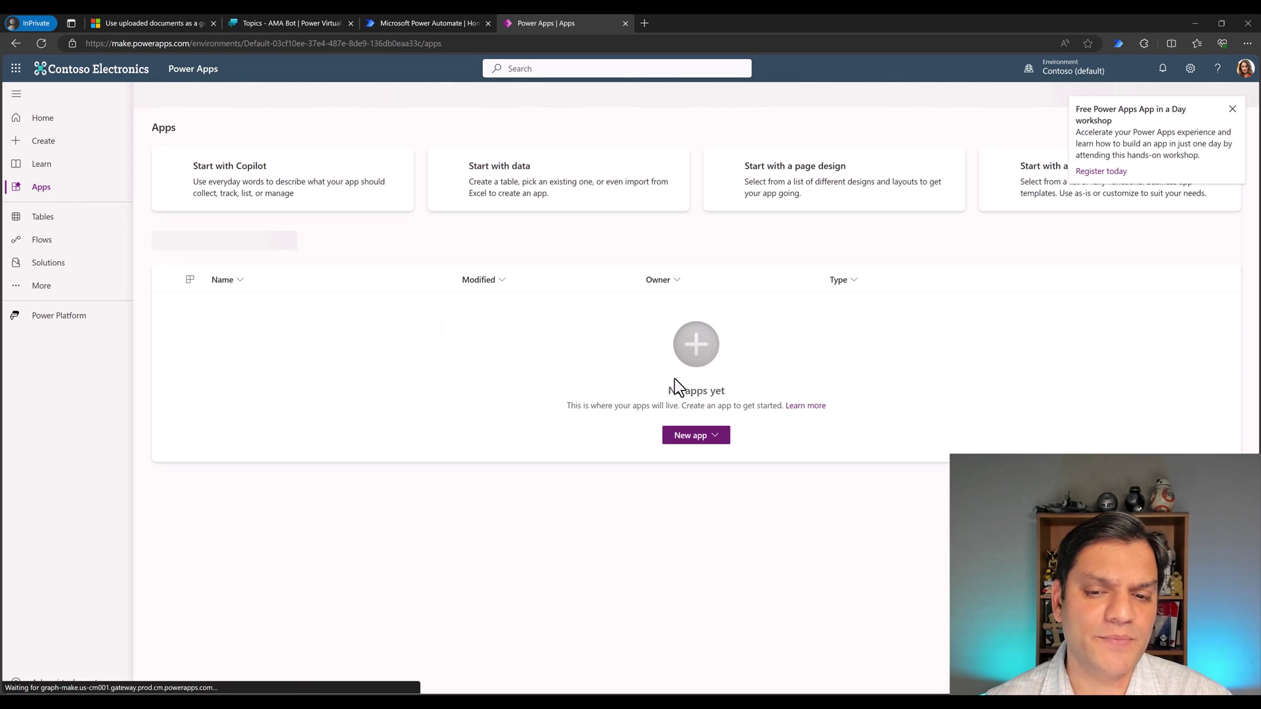
click(195, 98)
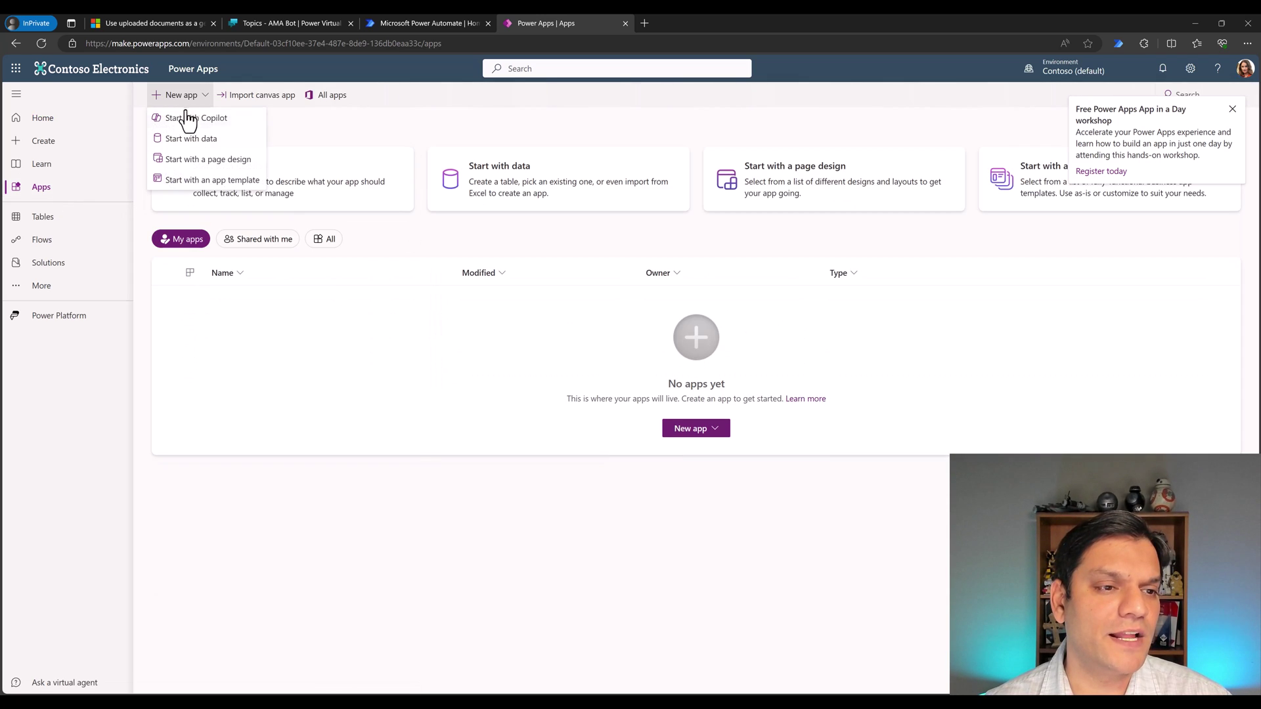
click(181, 160)
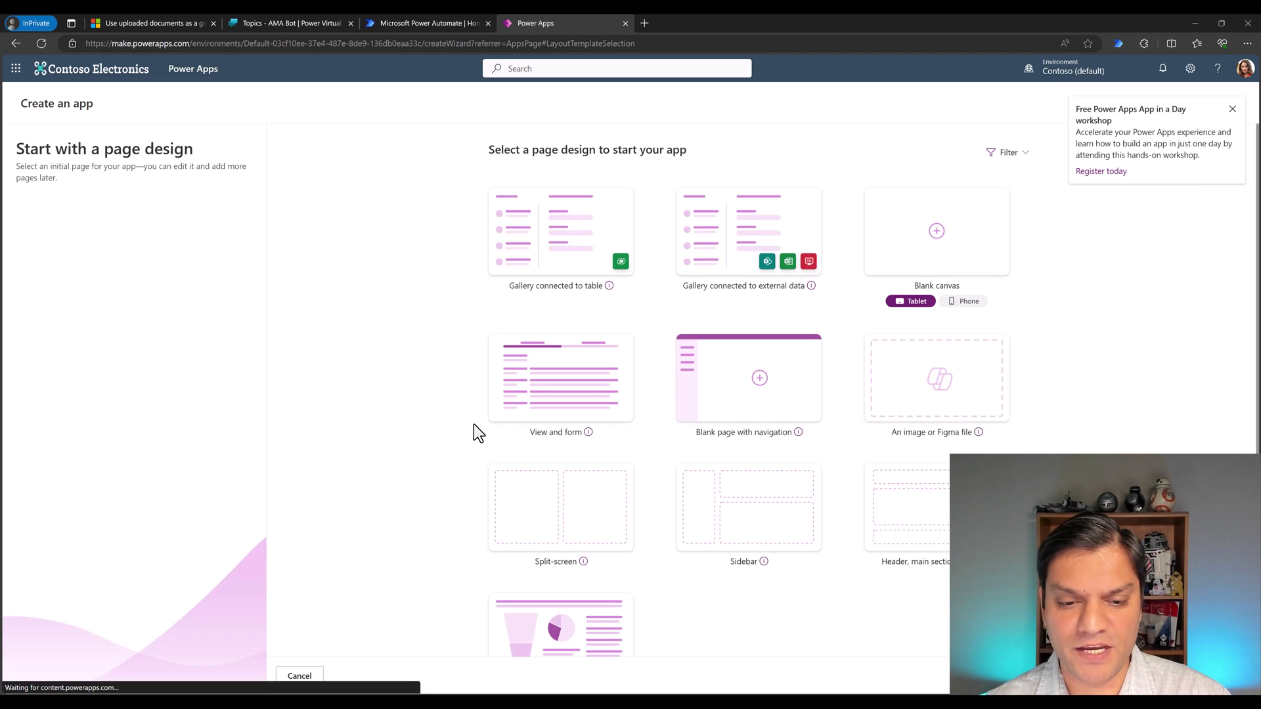
click(756, 522)
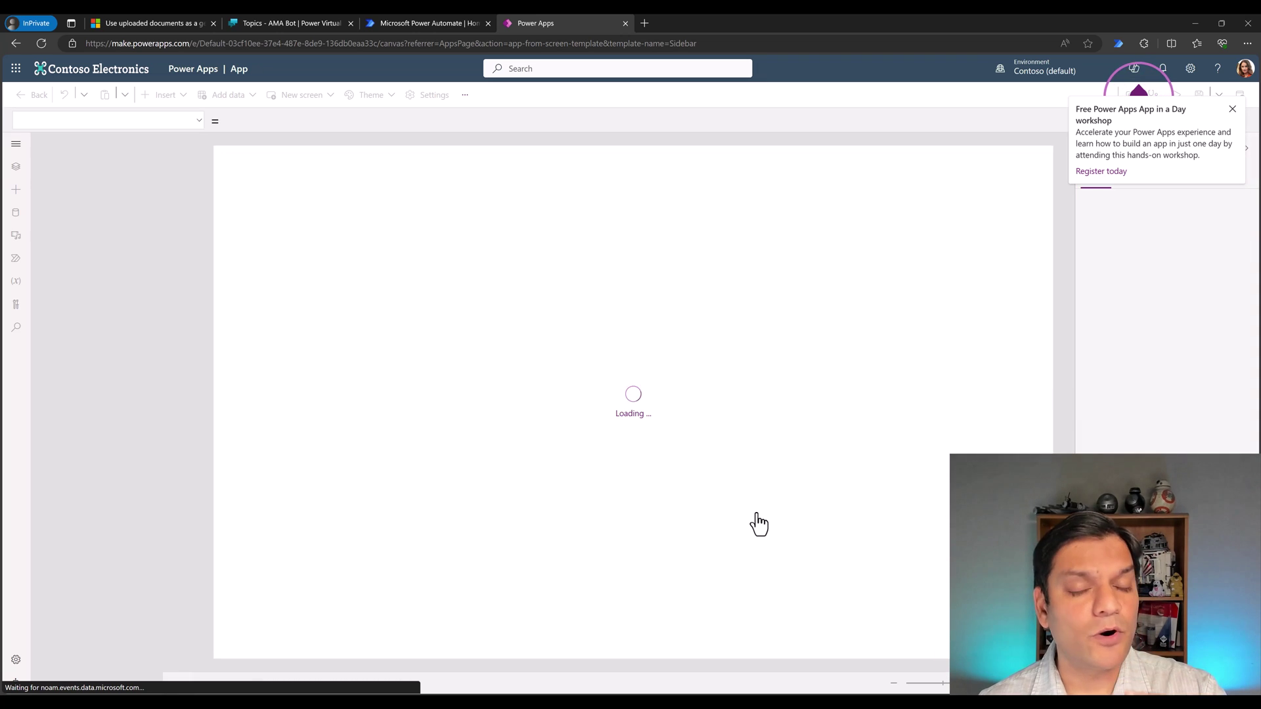
click(739, 460)
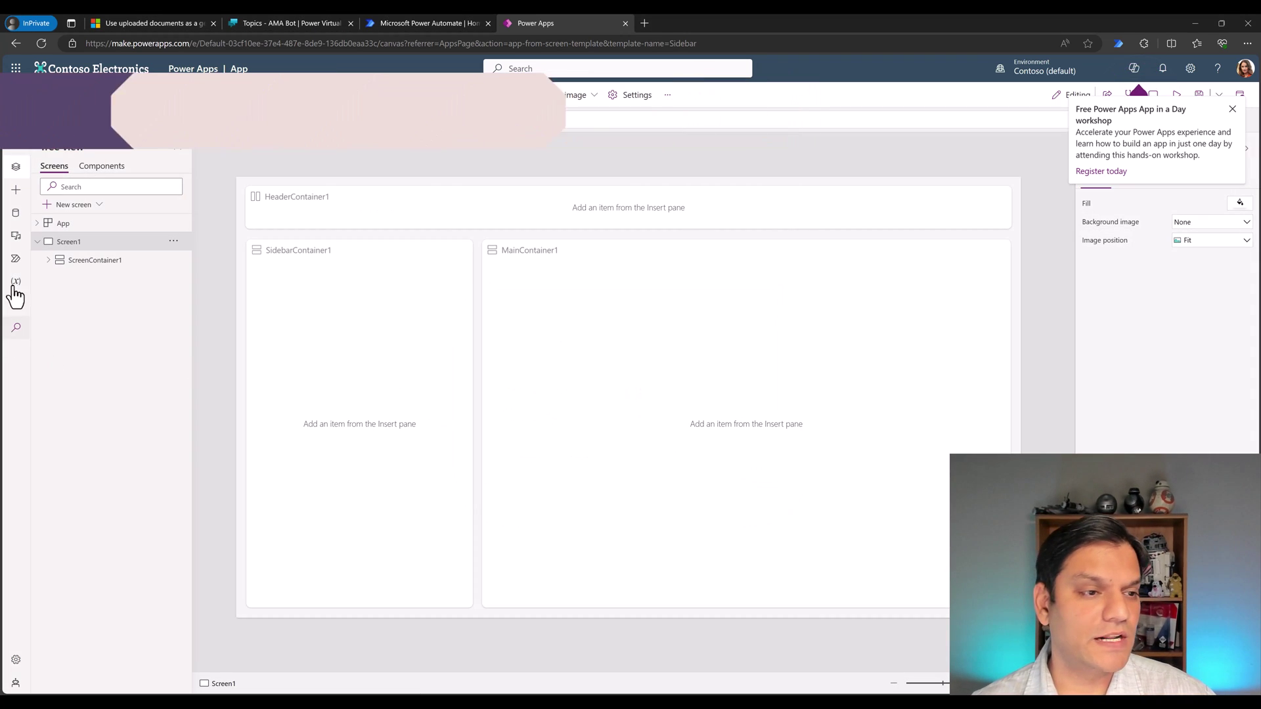
Add the Dataverse table Chatbots to the app as a data source
click(17, 218)
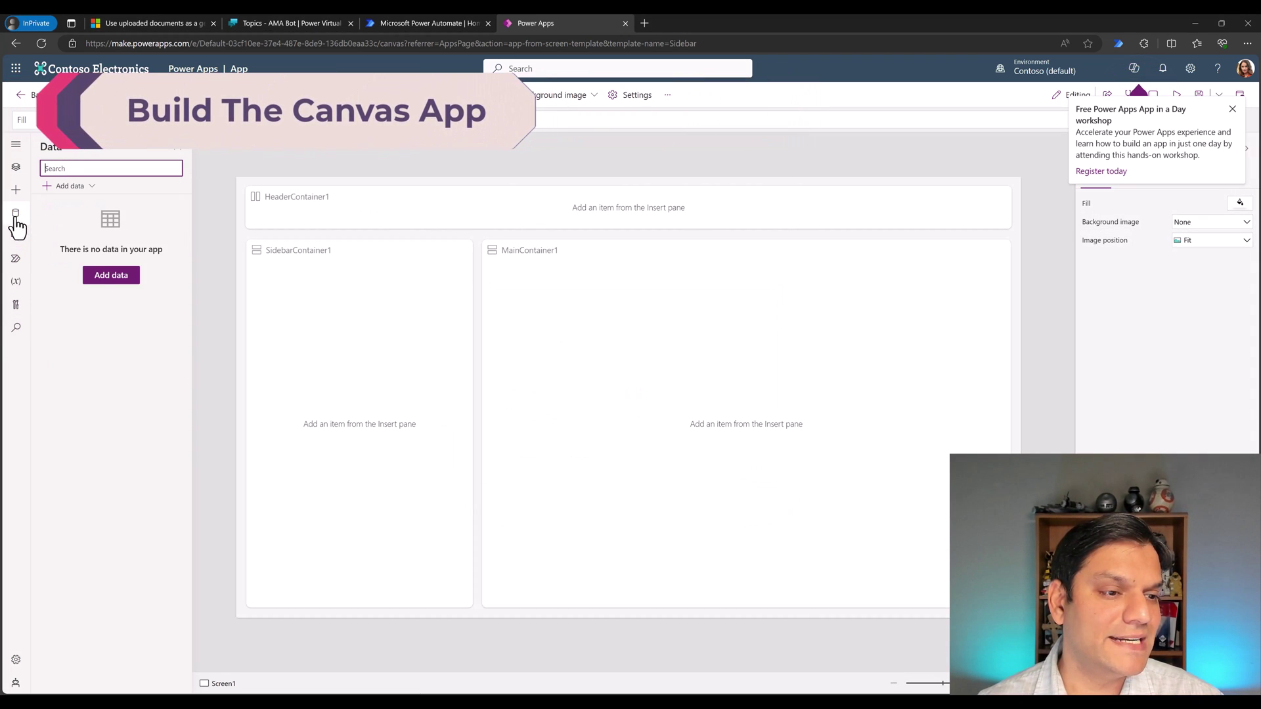
click(104, 281)
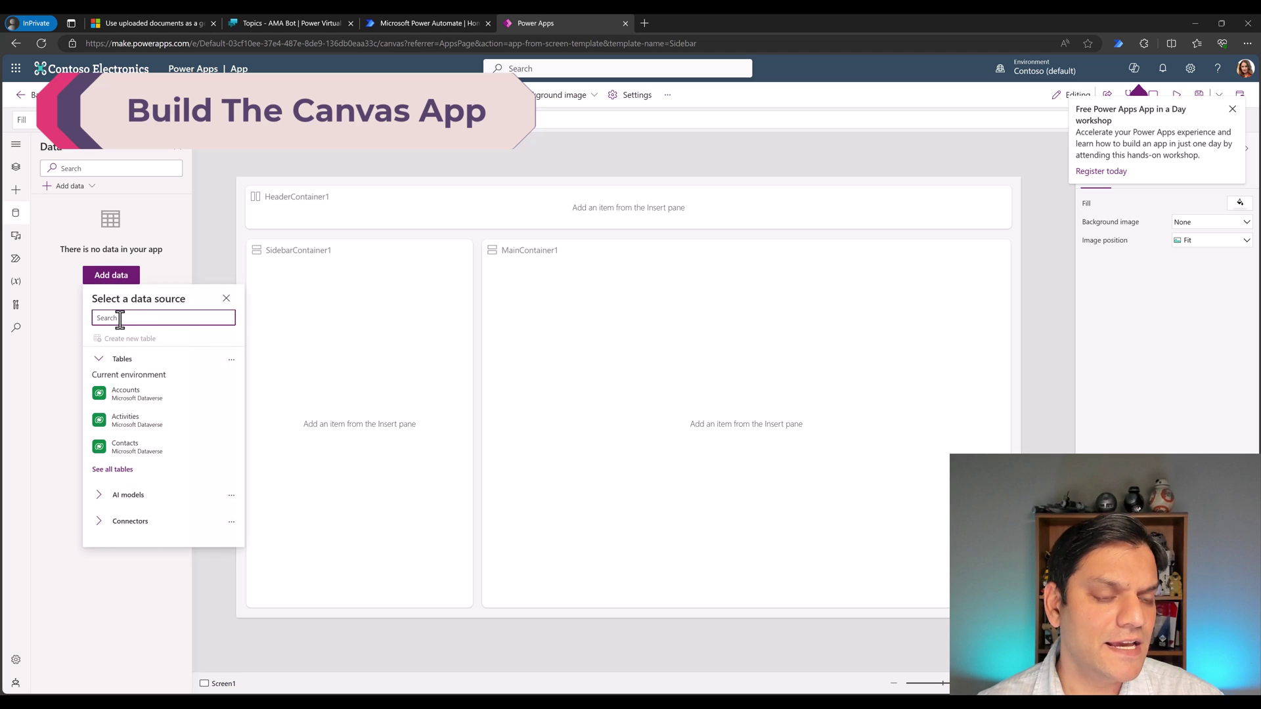
text(chatbo)
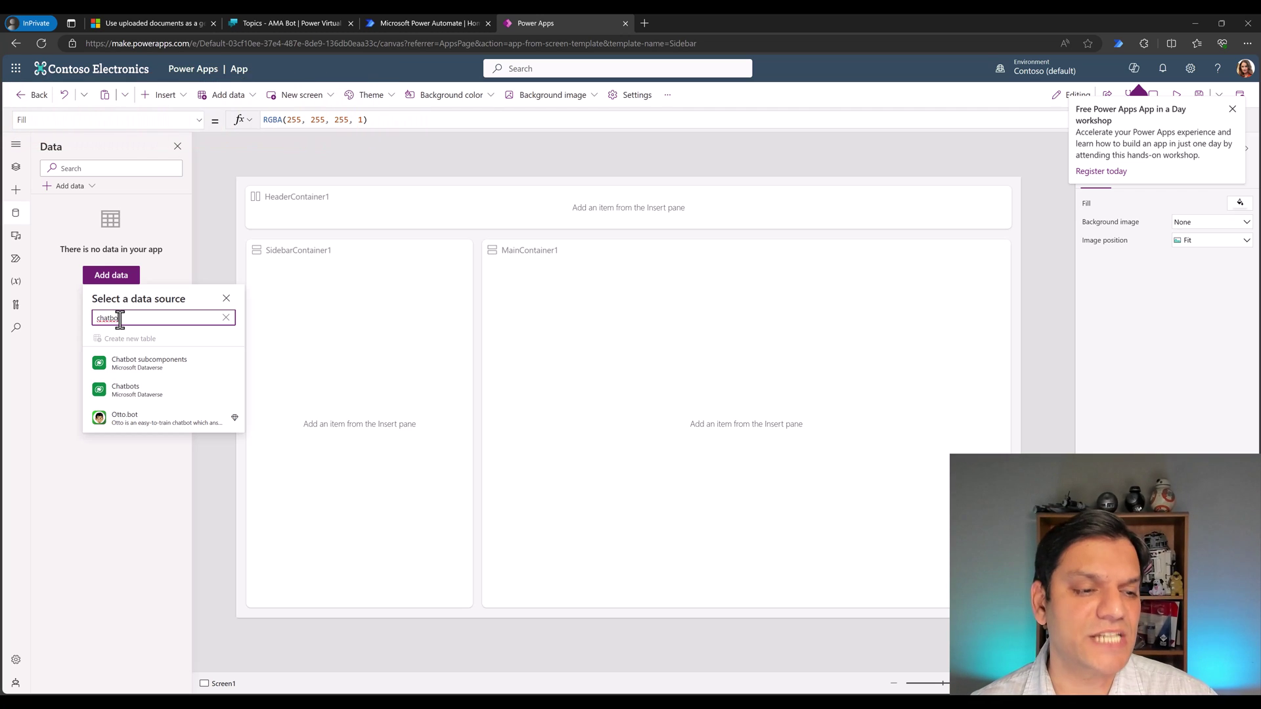
mouse_move(136, 369)
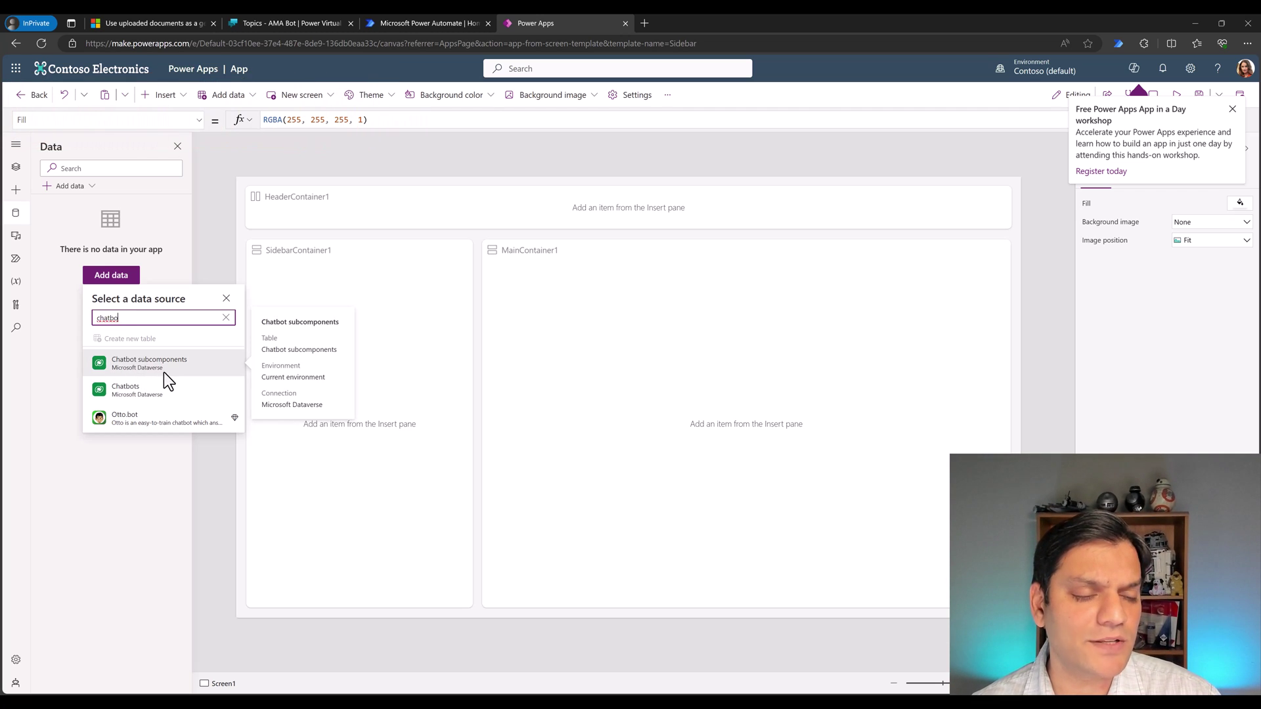
click(152, 390)
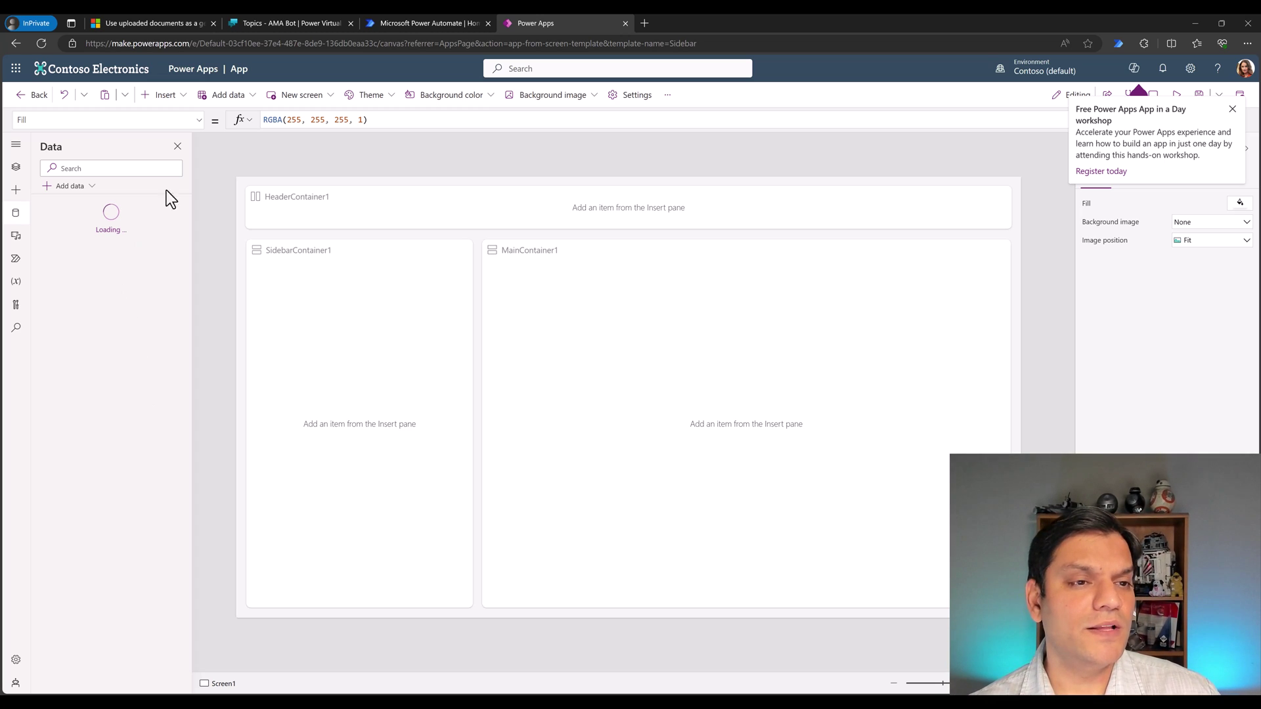
View the list of chatbots in Power Virtual Agents for comparison, and return to the canvas app in Power Apps
click(269, 23)
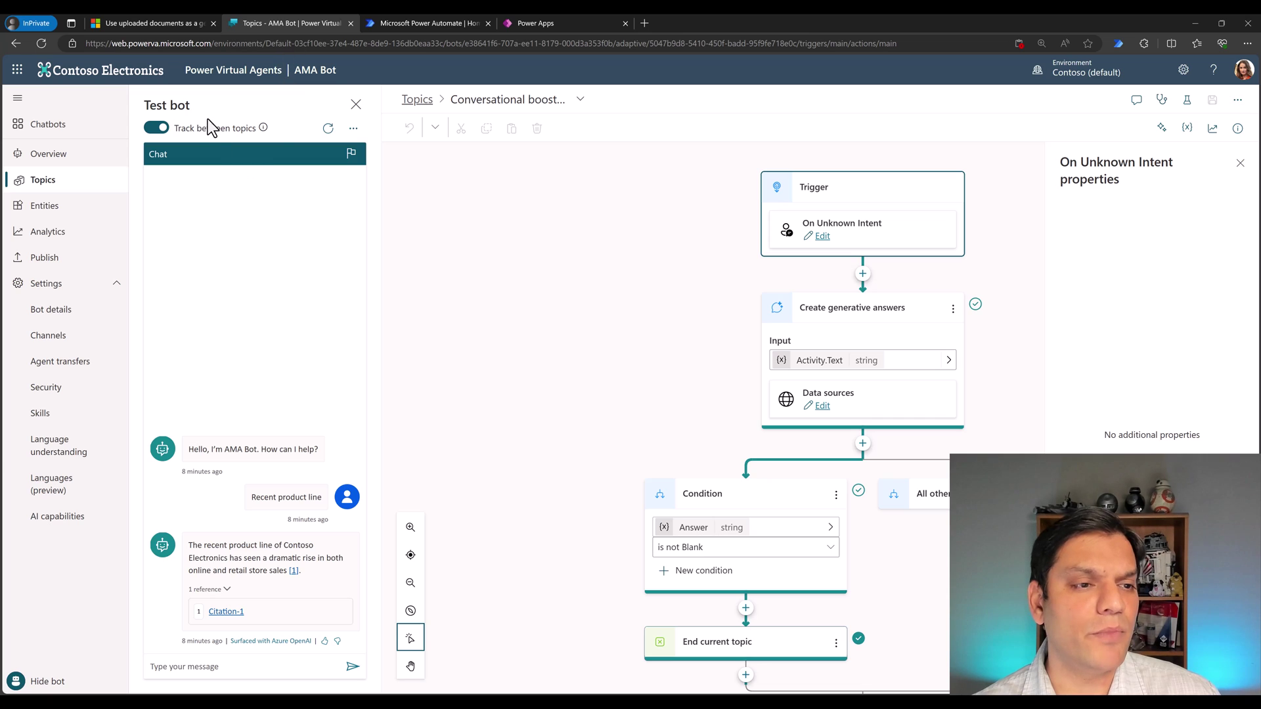
click(69, 128)
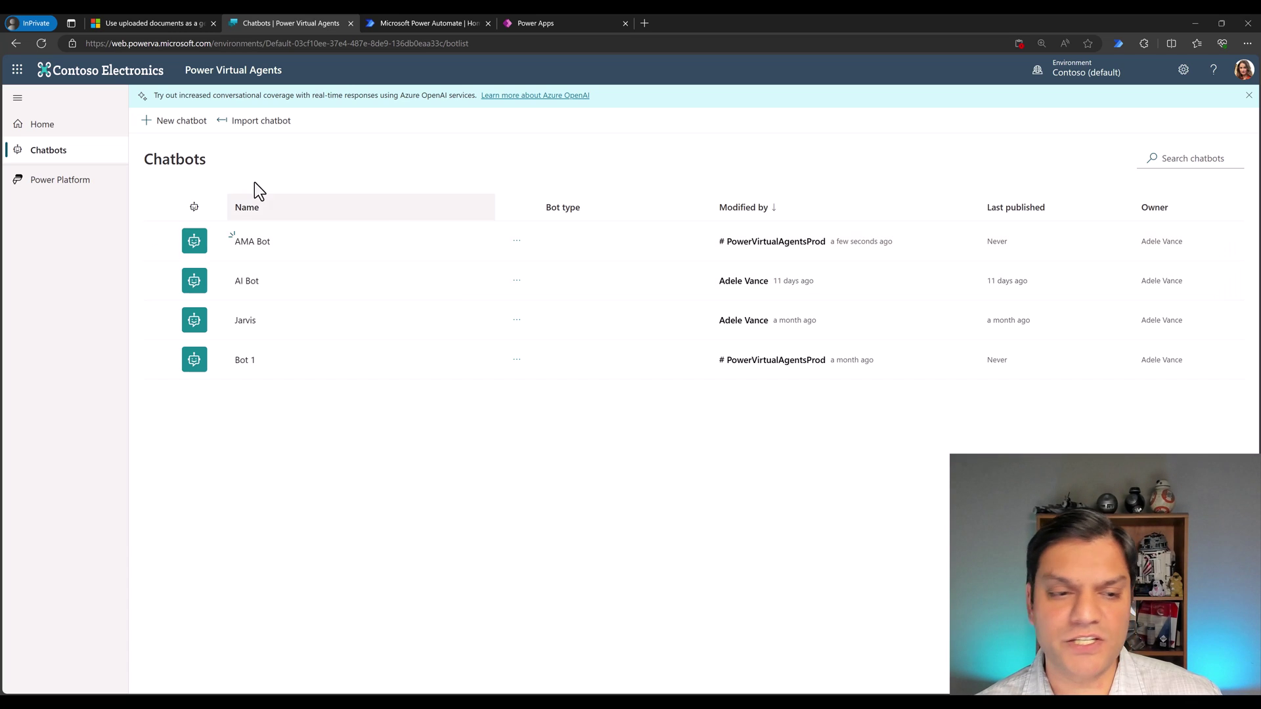
click(542, 23)
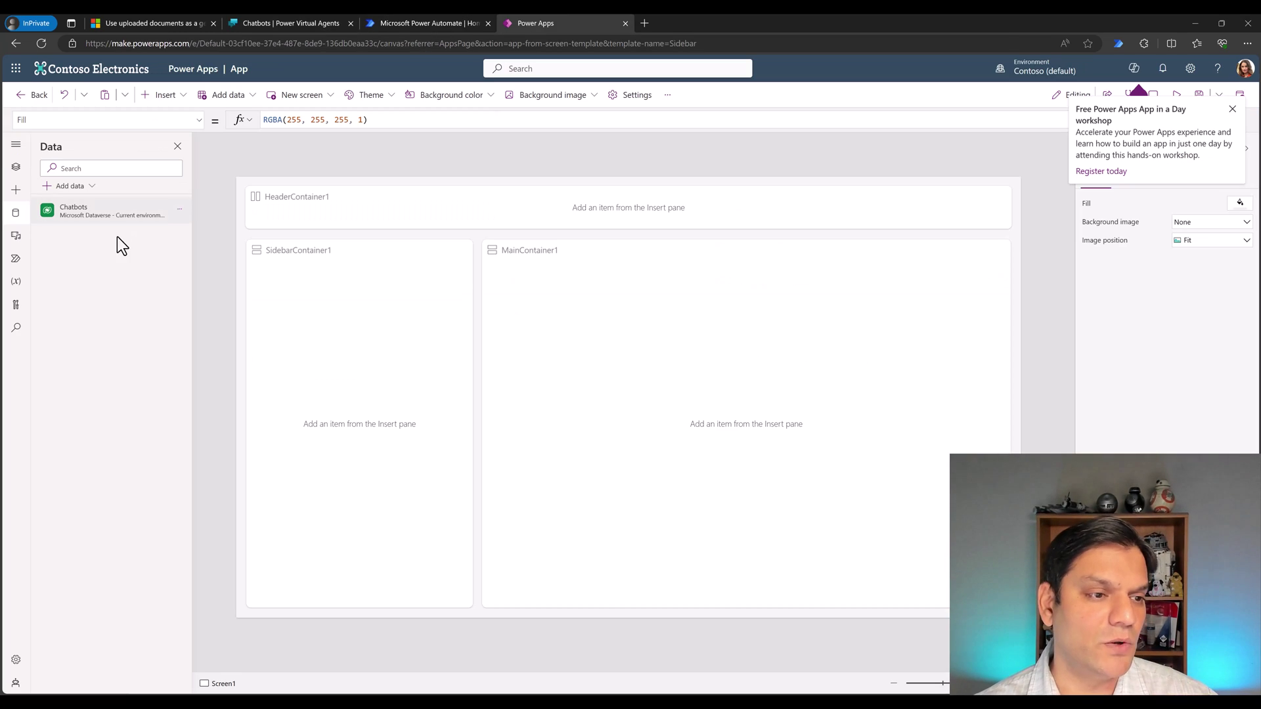
Insert a vertical gallery into SidebarContainer1 with the Chatbots table as its data source
click(347, 313)
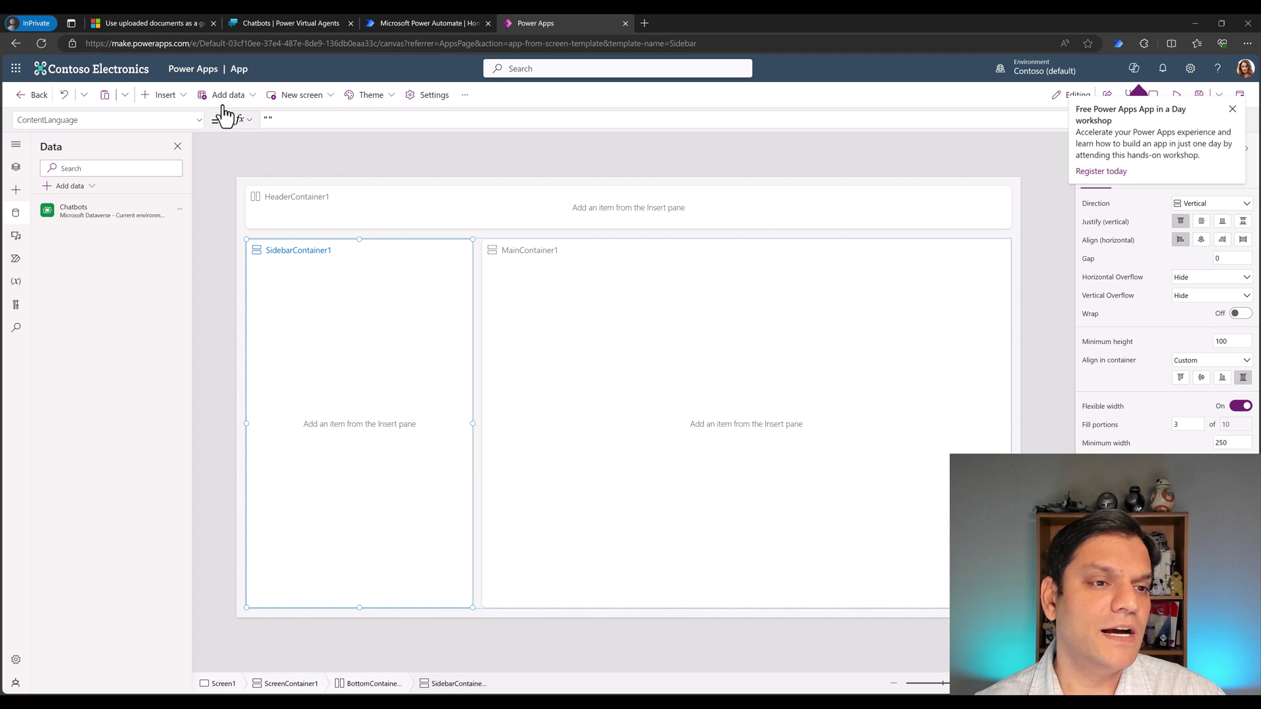
click(168, 96)
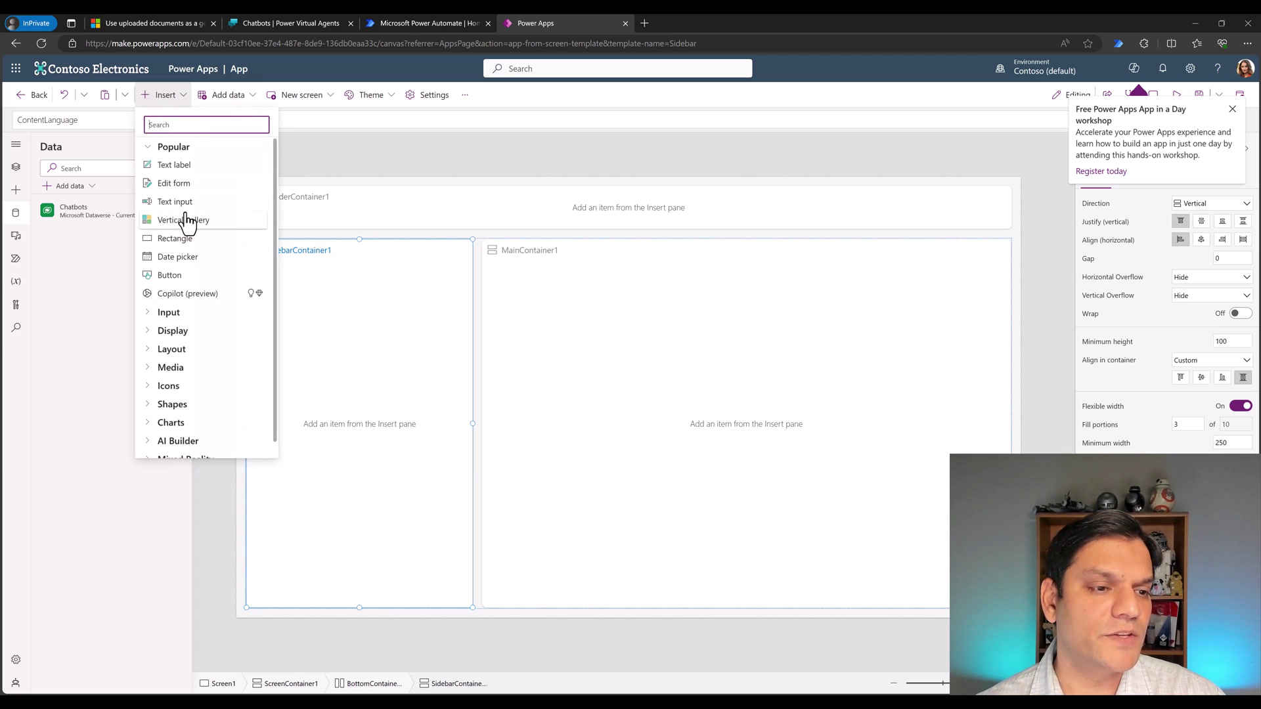
key(Escape)
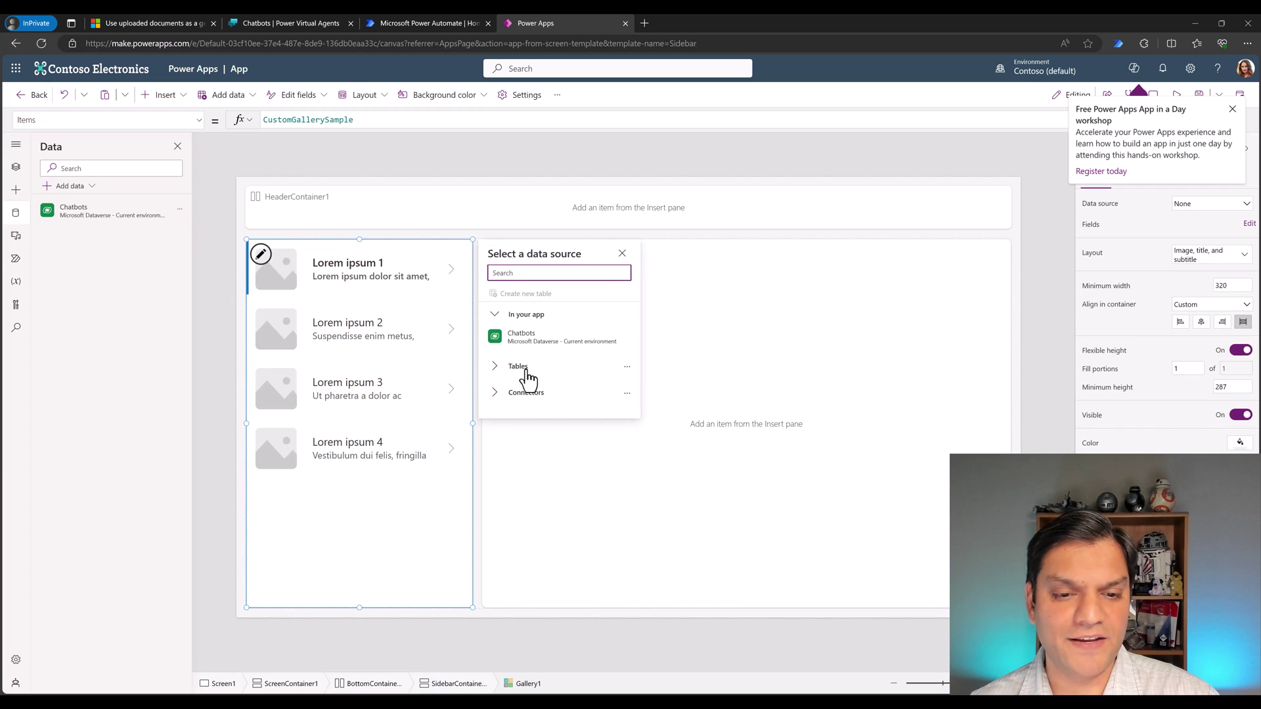
click(531, 342)
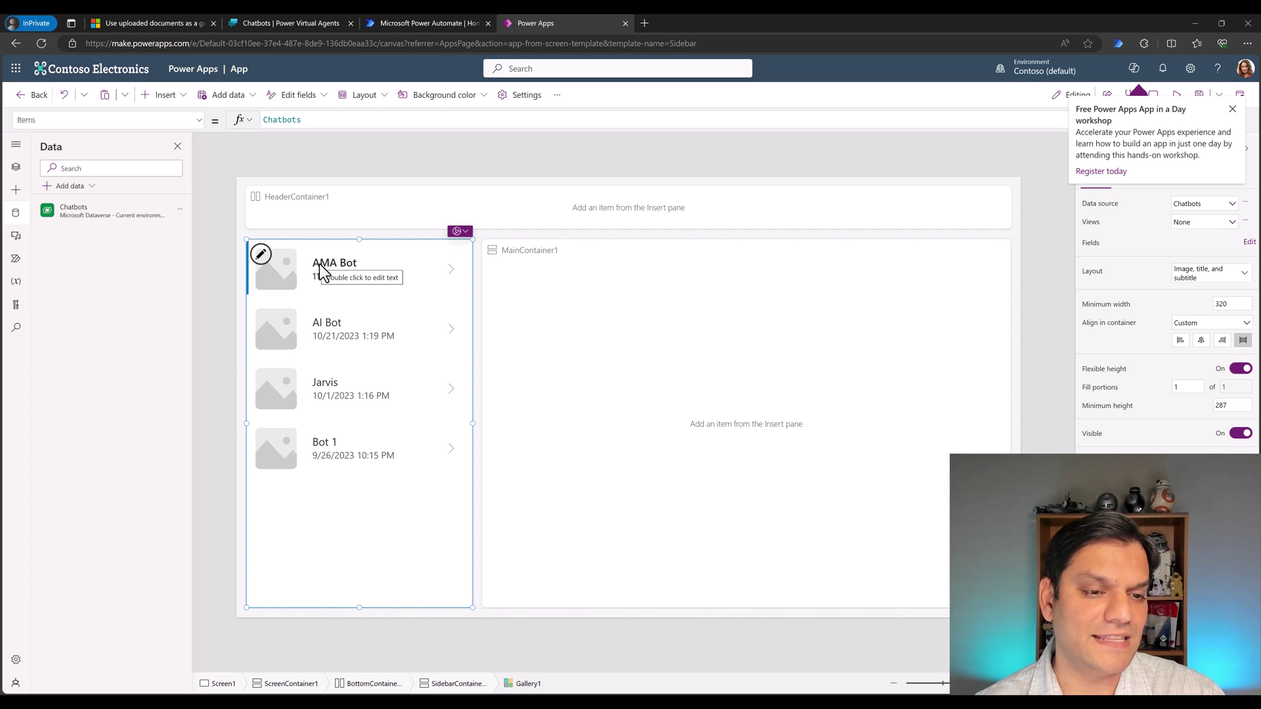
Change the chatbot gallery's layout to Title, subtitle, and body
click(324, 295)
click(388, 507)
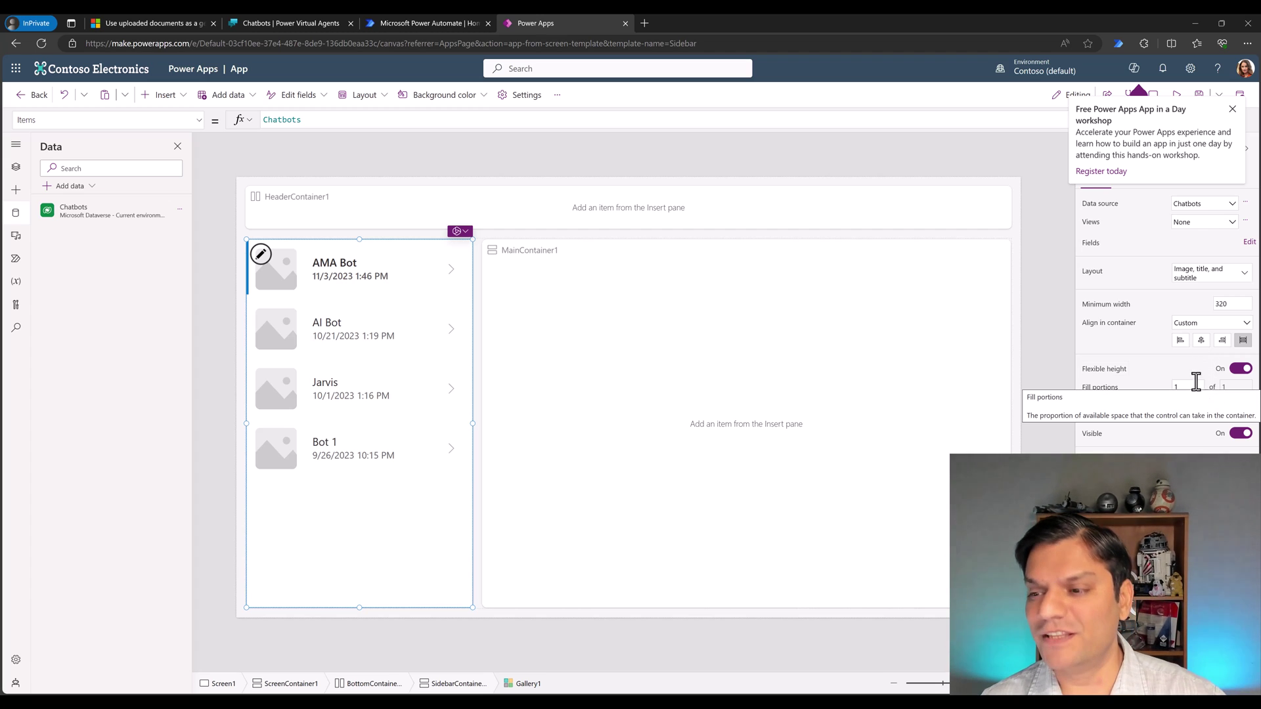
click(1205, 273)
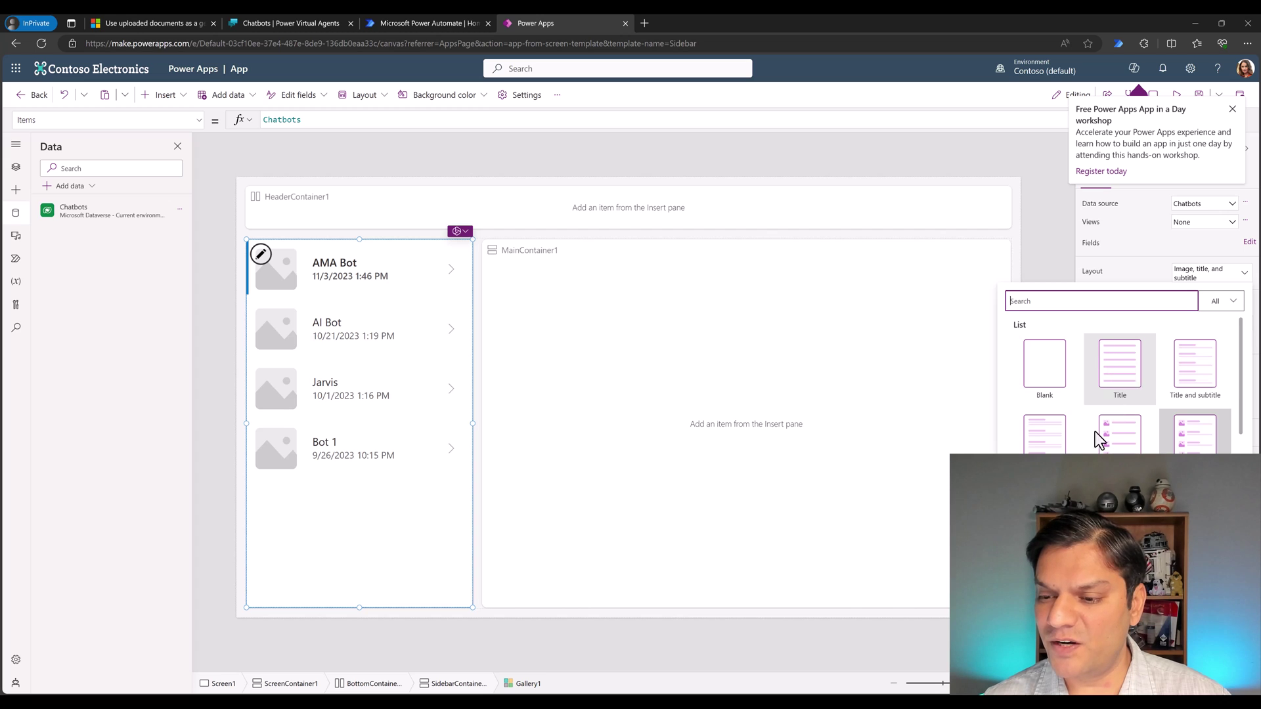
click(1061, 446)
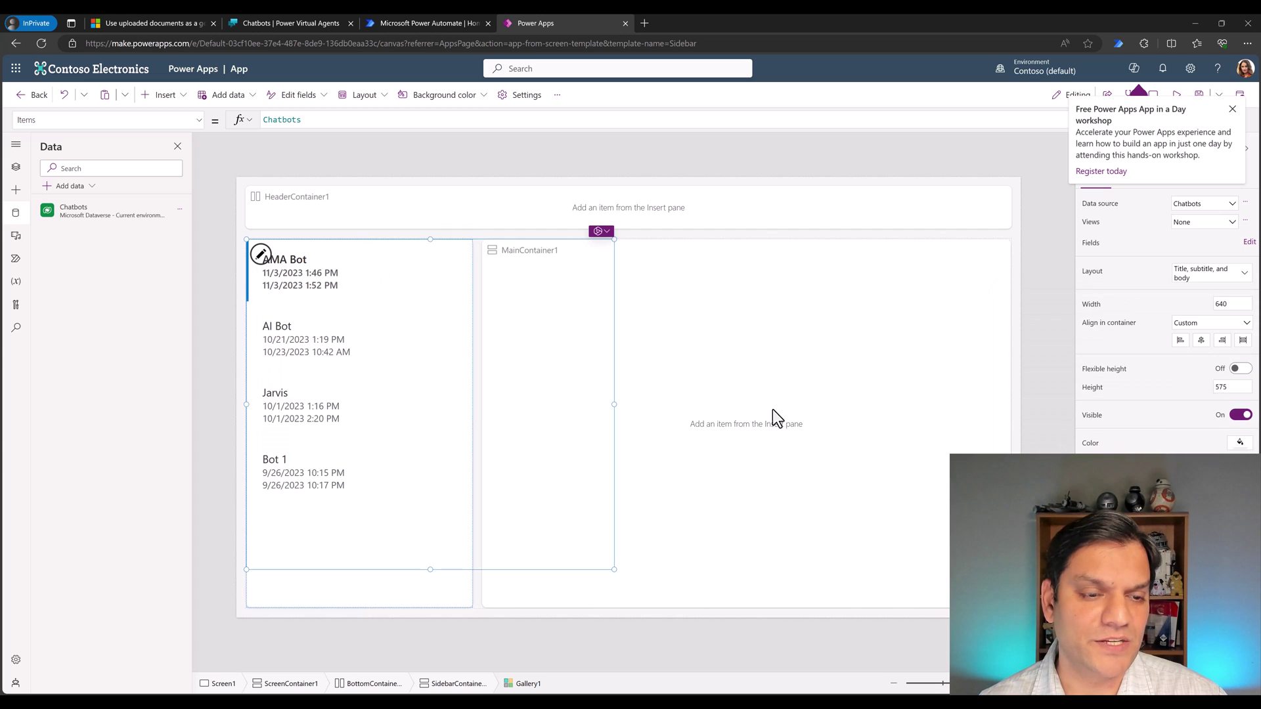
Set the Text formula of the body label in the chatbot gallery to ThisItem.'Row id unique'
click(293, 288)
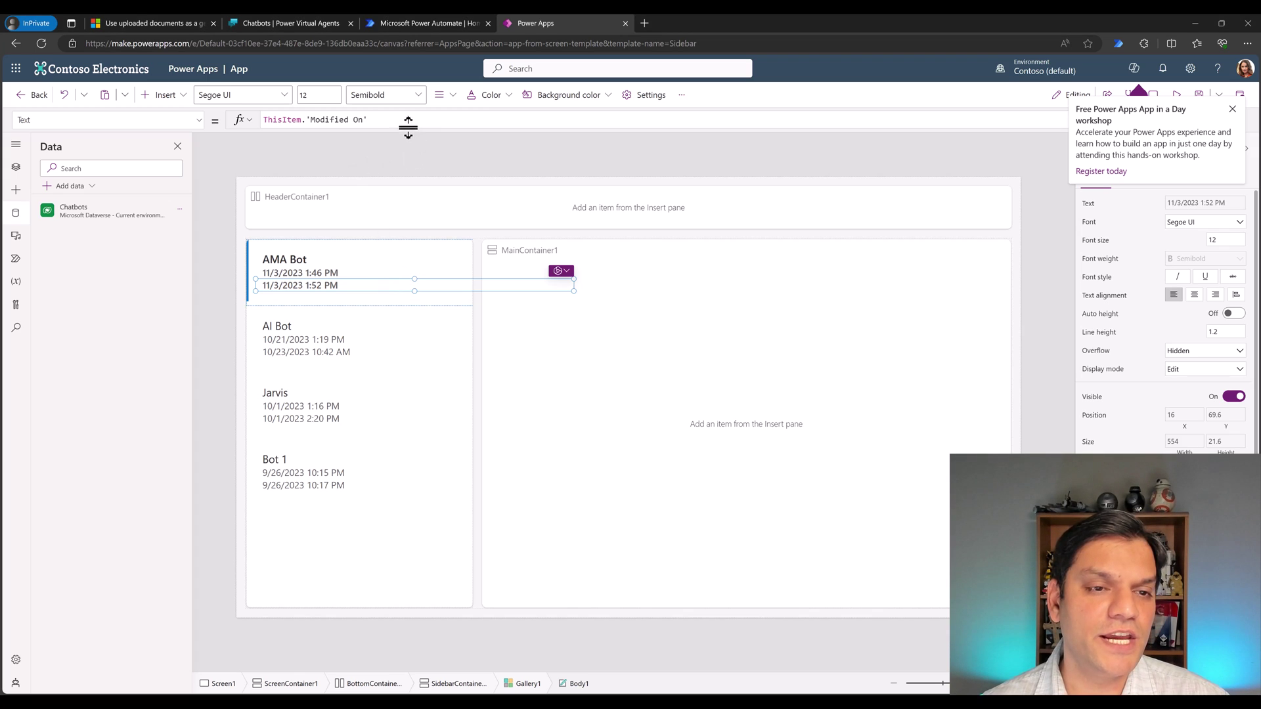
key(BackSpace)
key(BackSpace)
key(BackSpace)
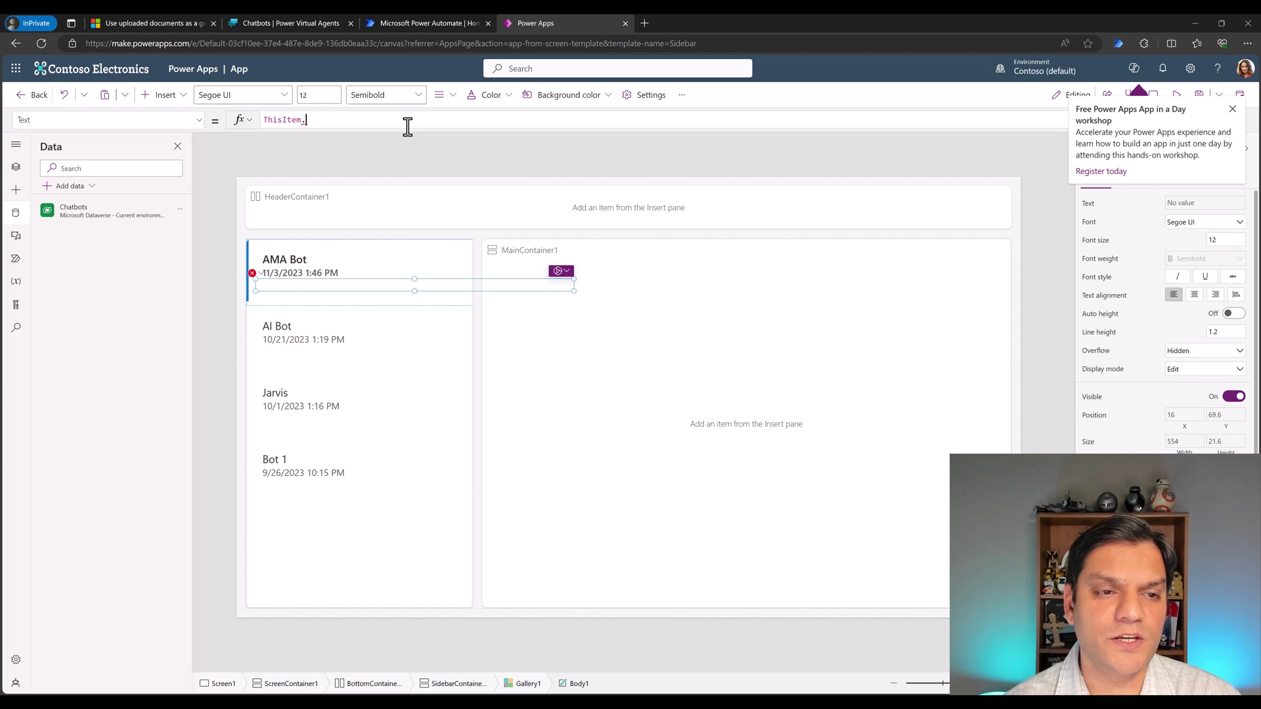
text(row)
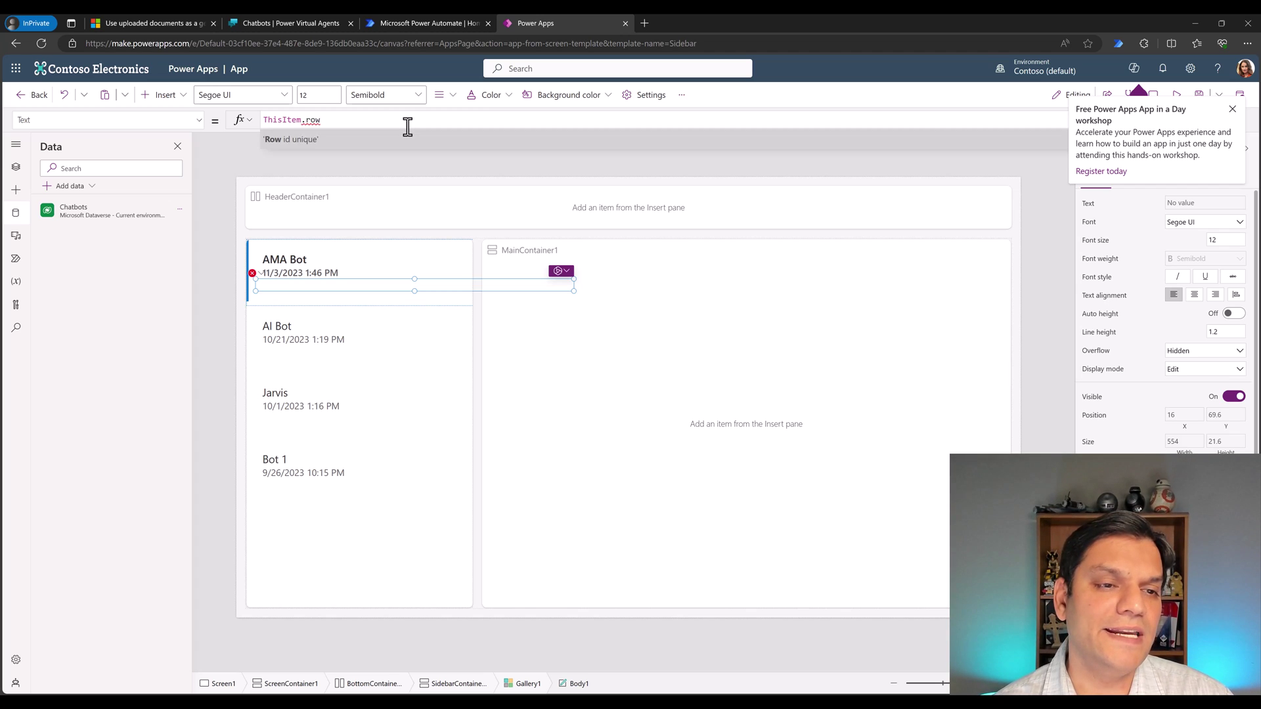
key(Tab)
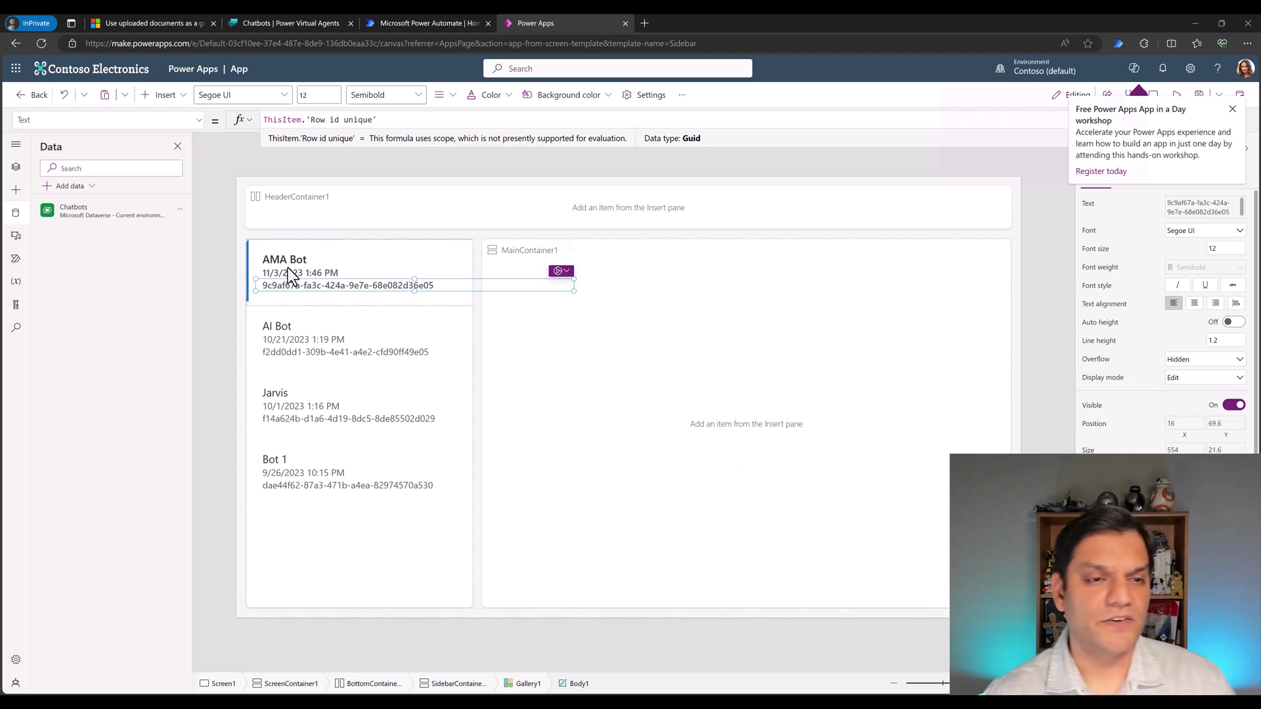
Insert a horizontal container inside MainContainer1
click(612, 322)
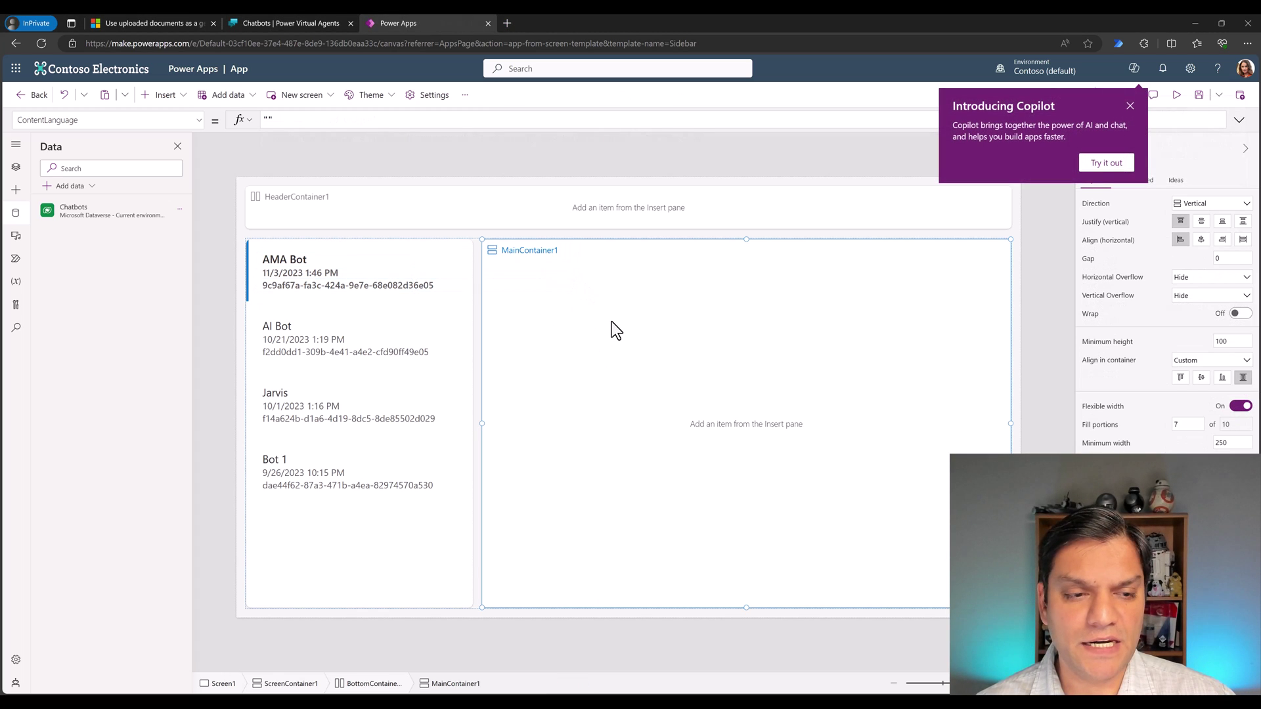
click(16, 169)
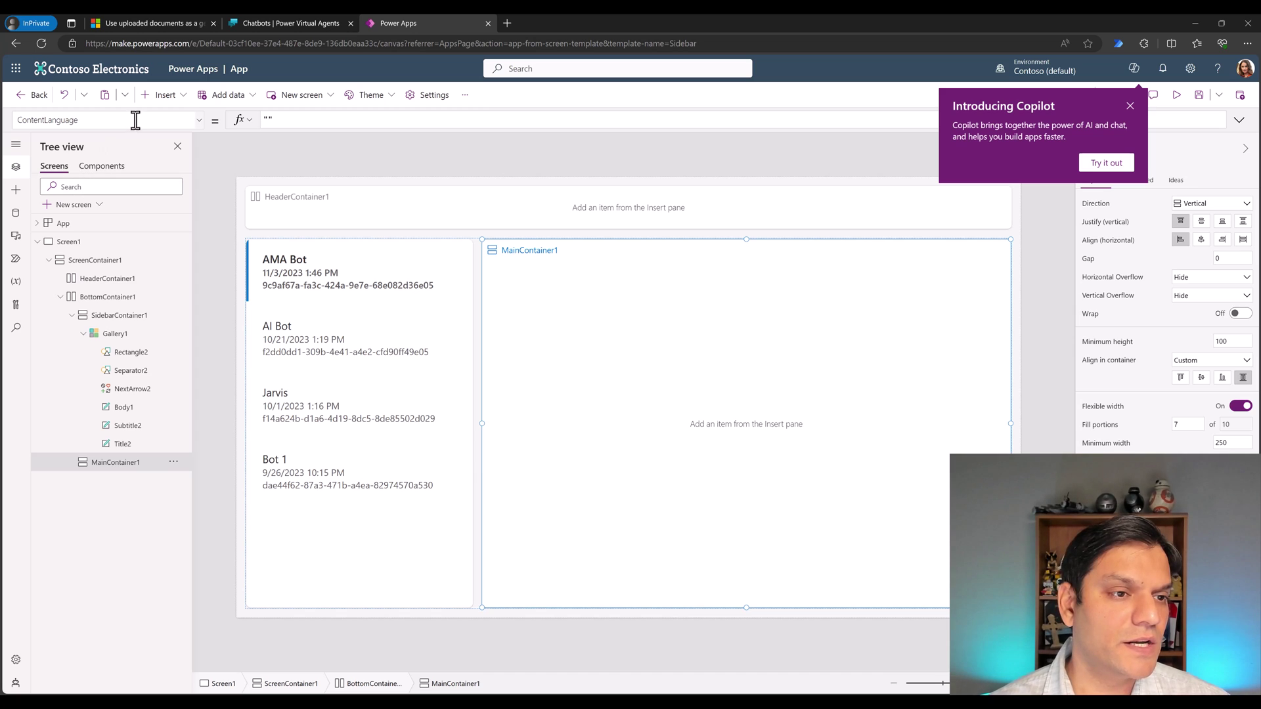
click(164, 97)
scroll(171, 368, down, 3)
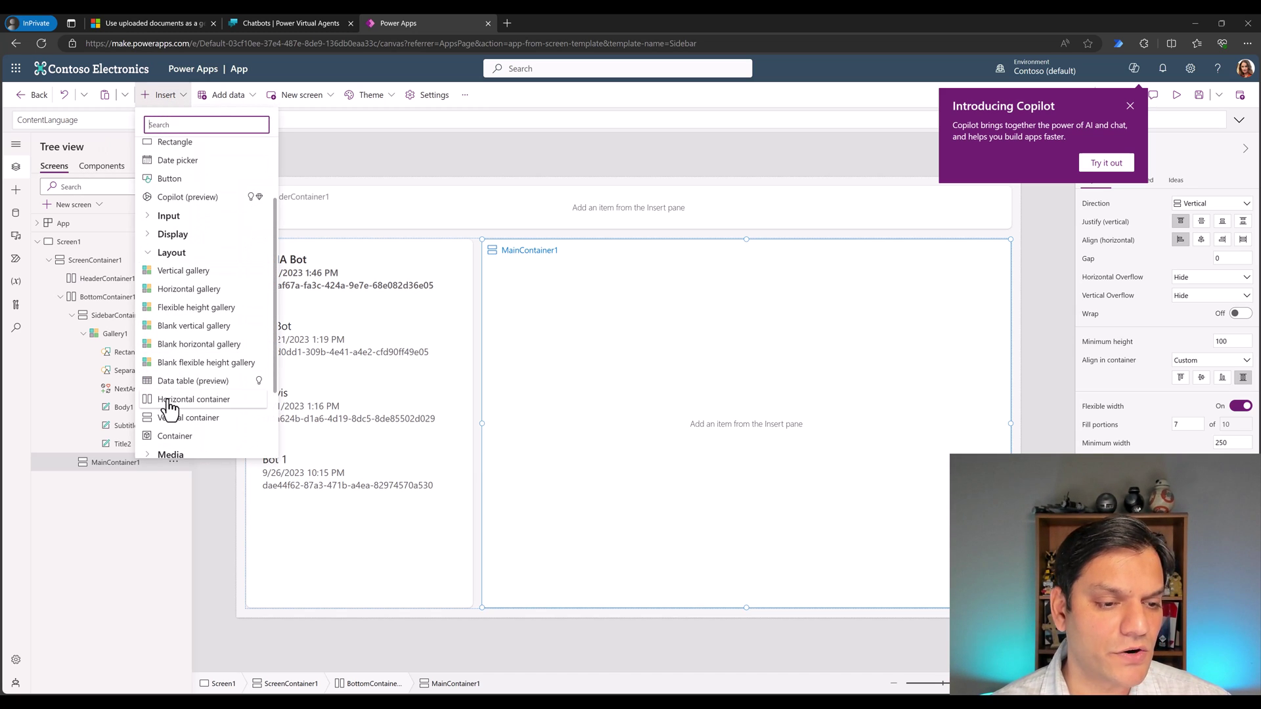
click(172, 399)
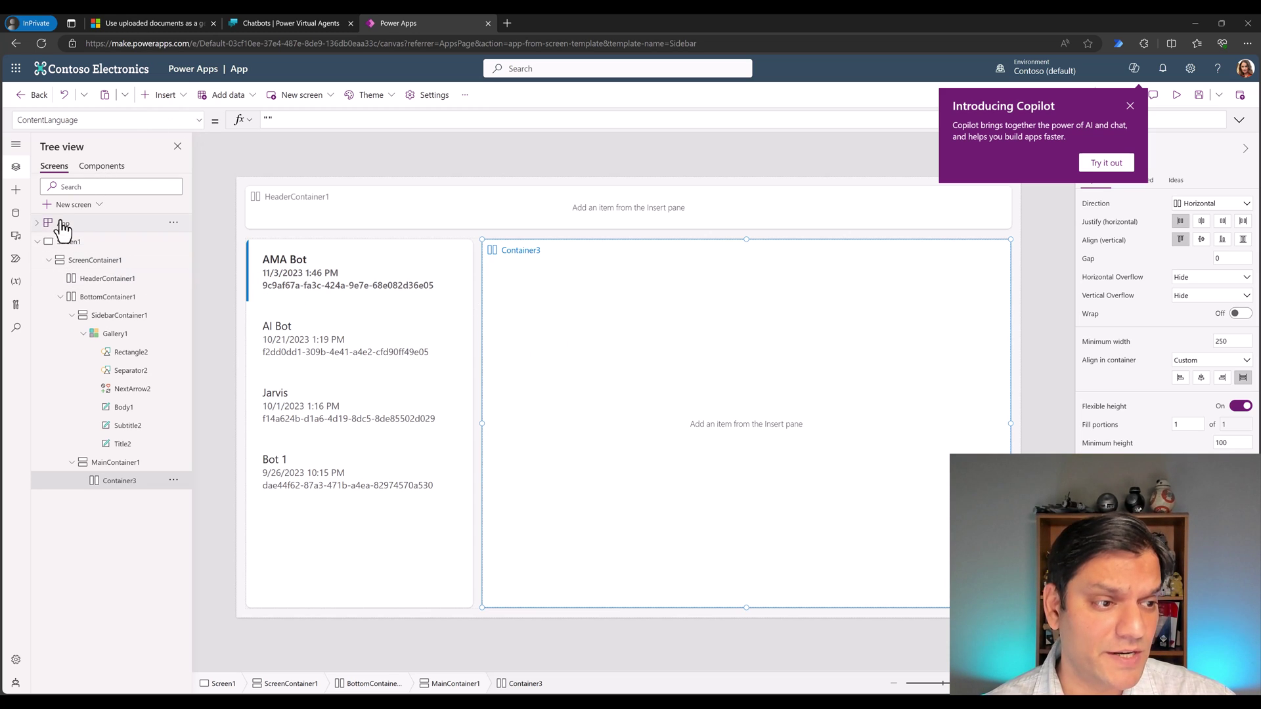
Add the Dataverse table Chatbot subcomponents to the app as a data source
click(17, 214)
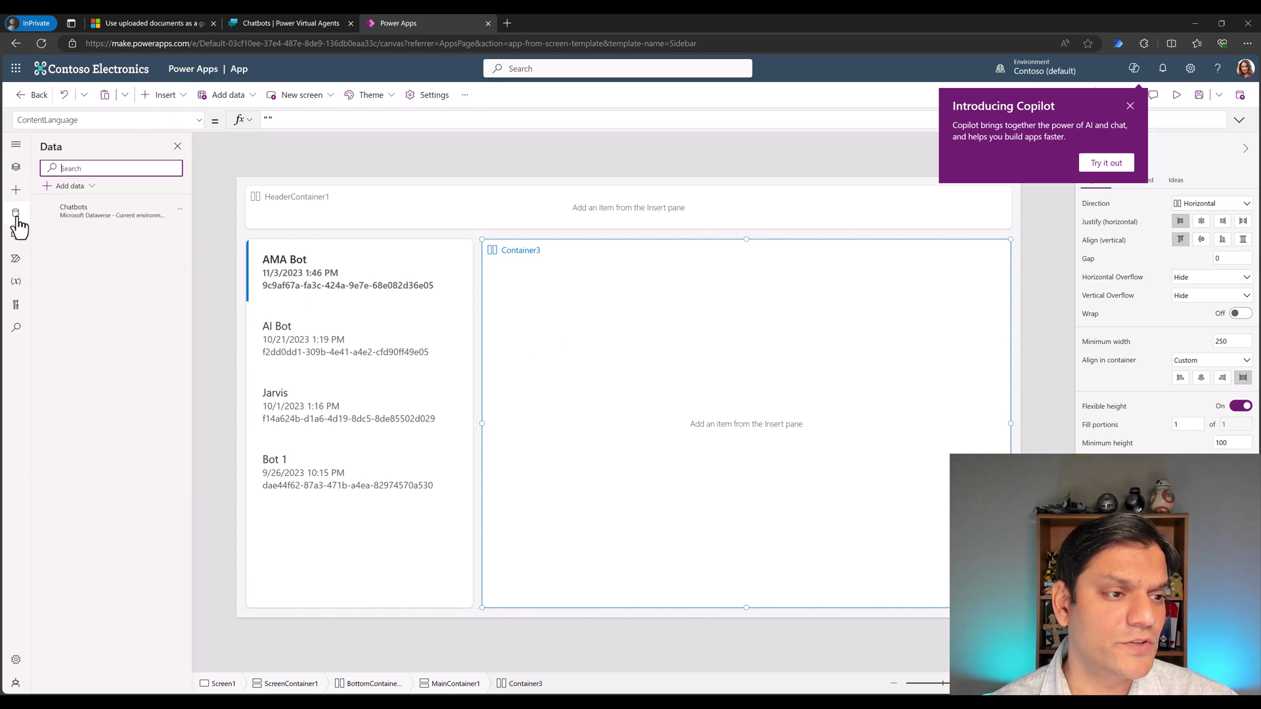
click(90, 189)
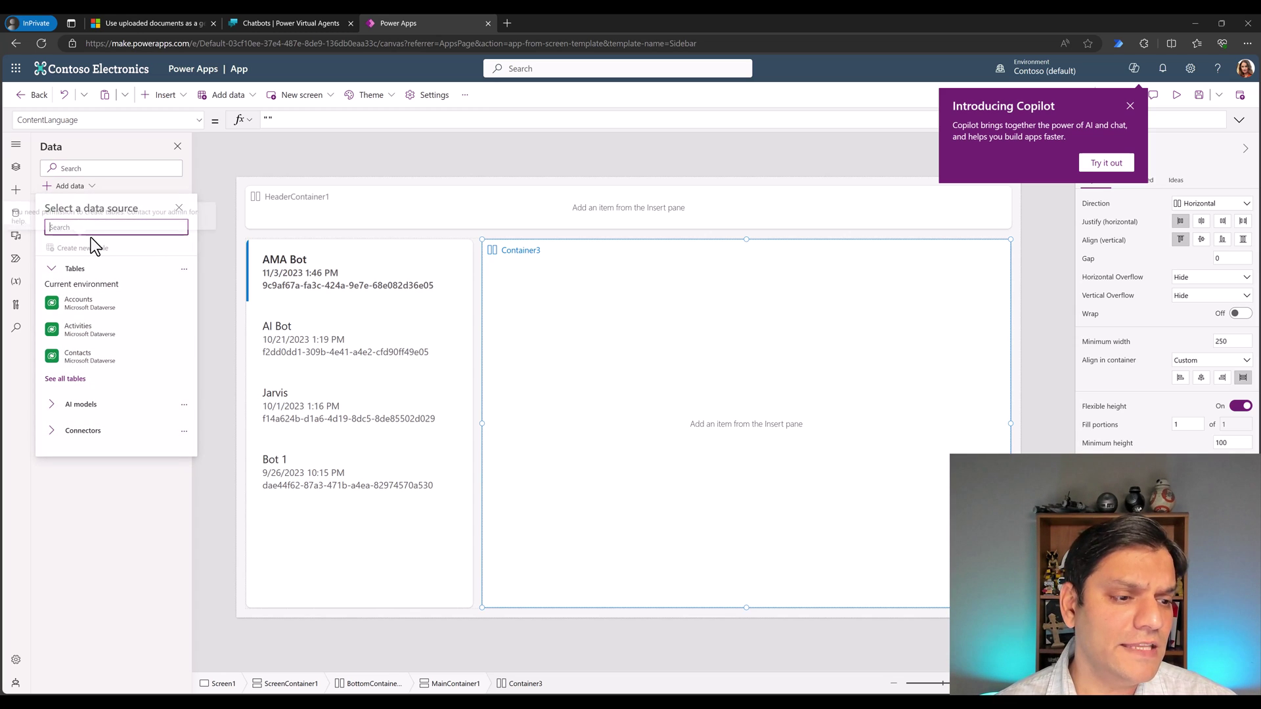
click(93, 227)
text(chatb)
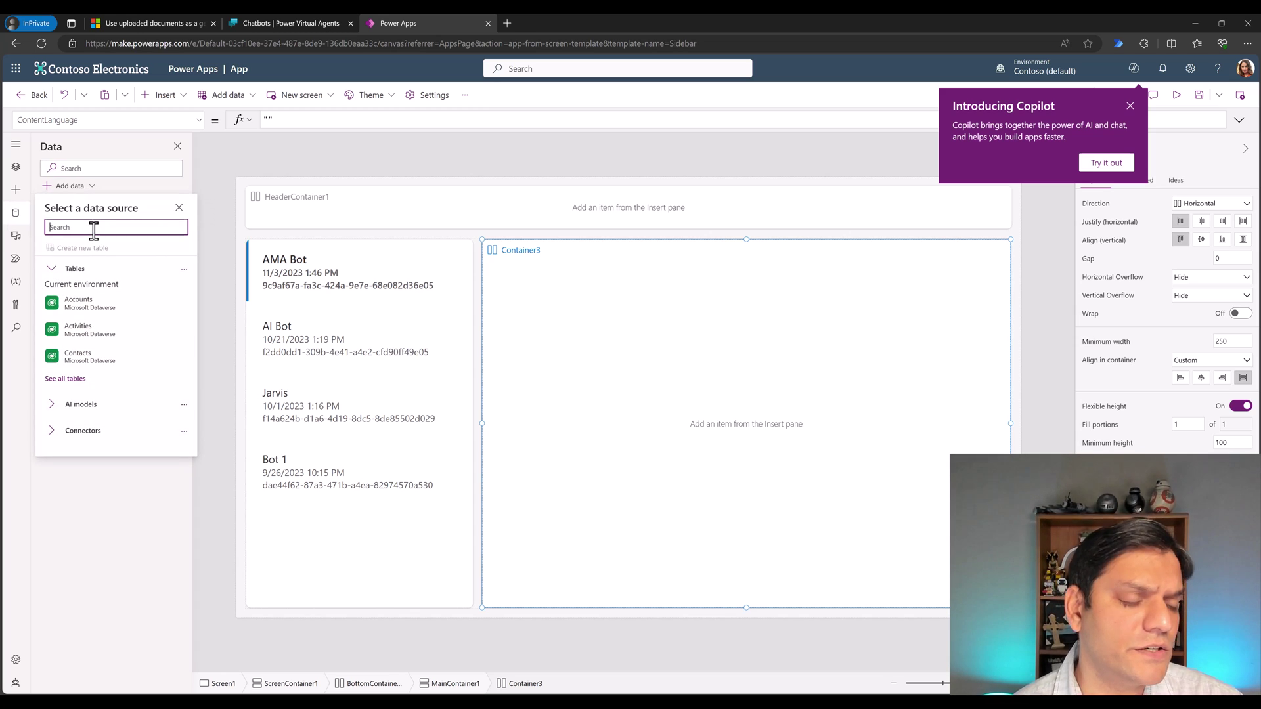
text(o)
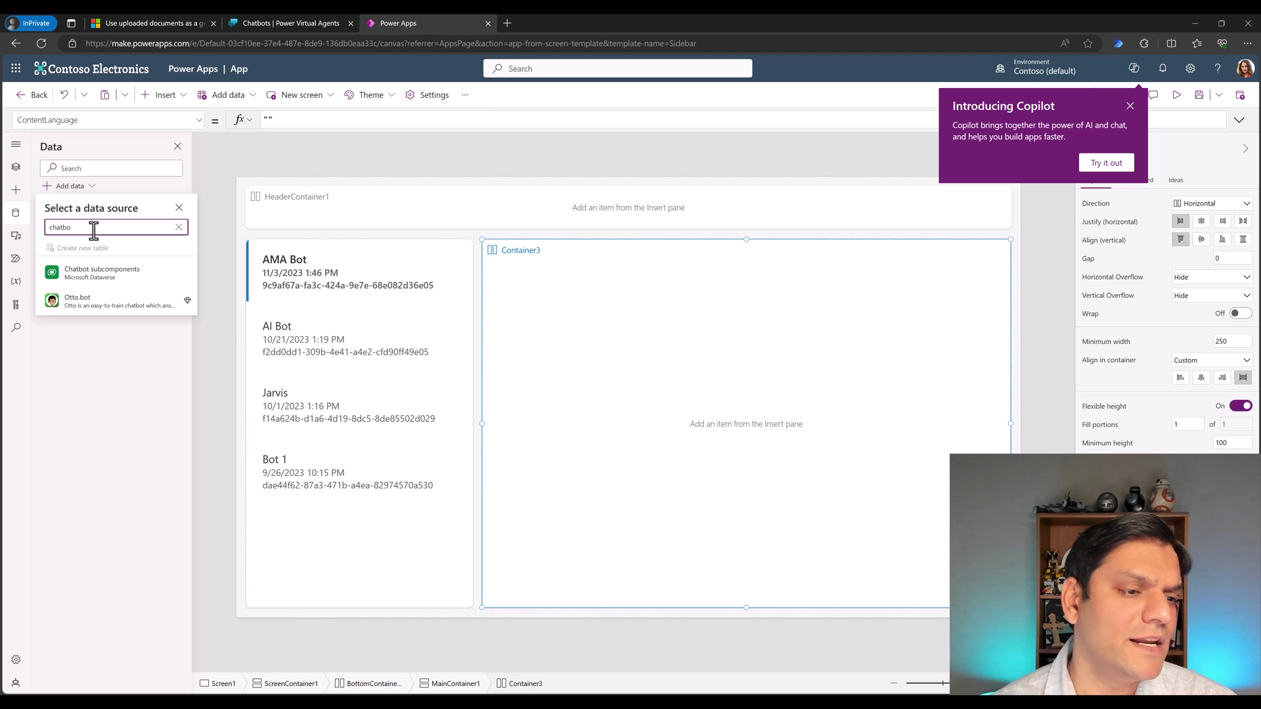
mouse_move(97, 271)
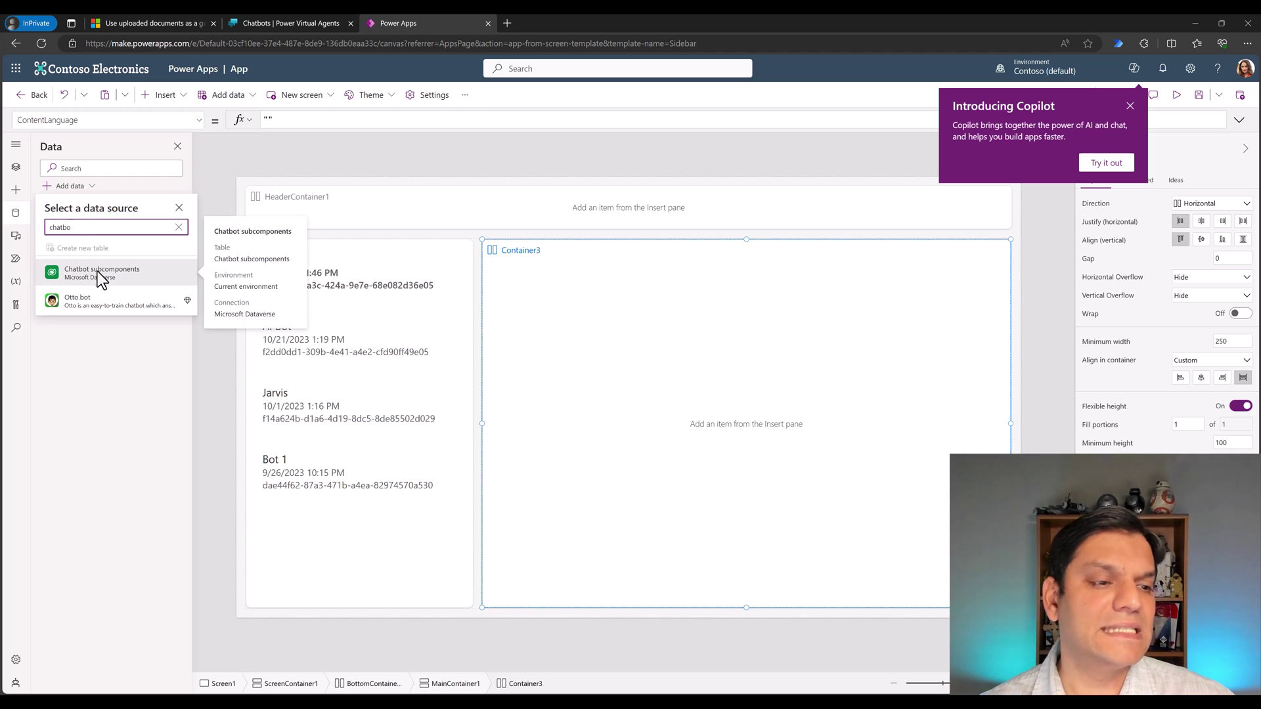
click(97, 271)
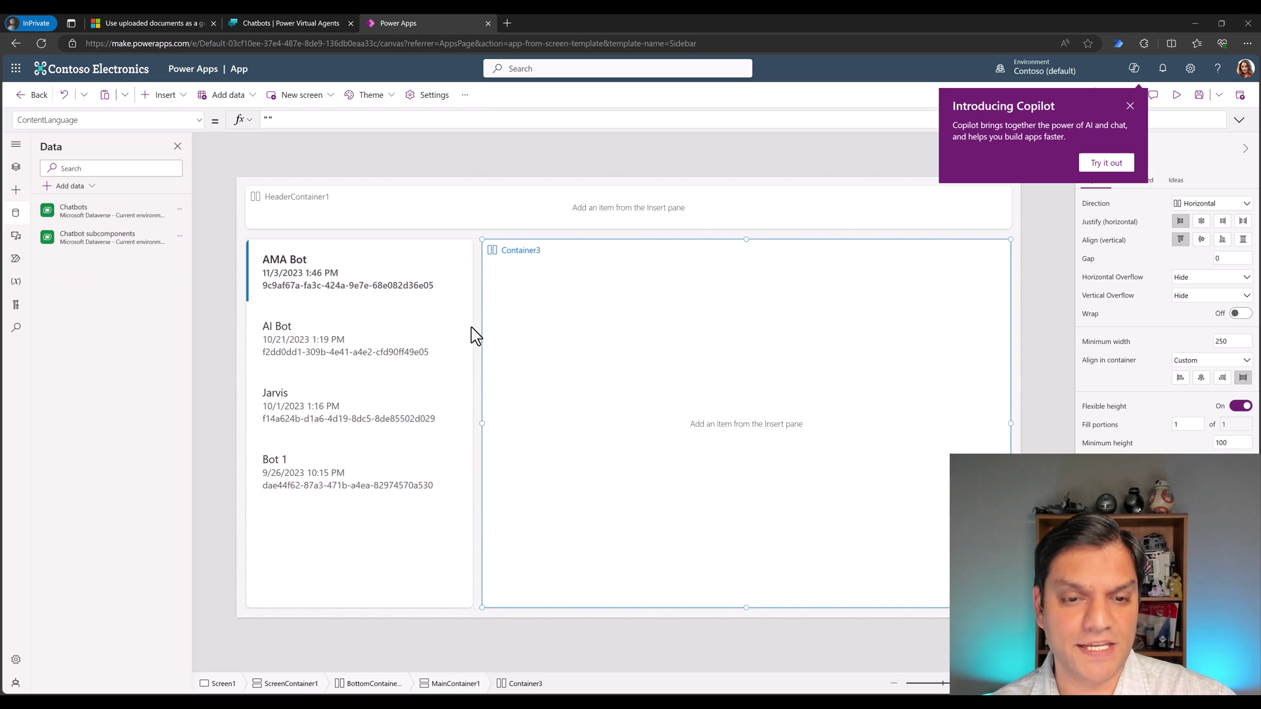
Insert a vertical gallery into the new horizontal container with Chatbot subcomponents as its data source
click(15, 167)
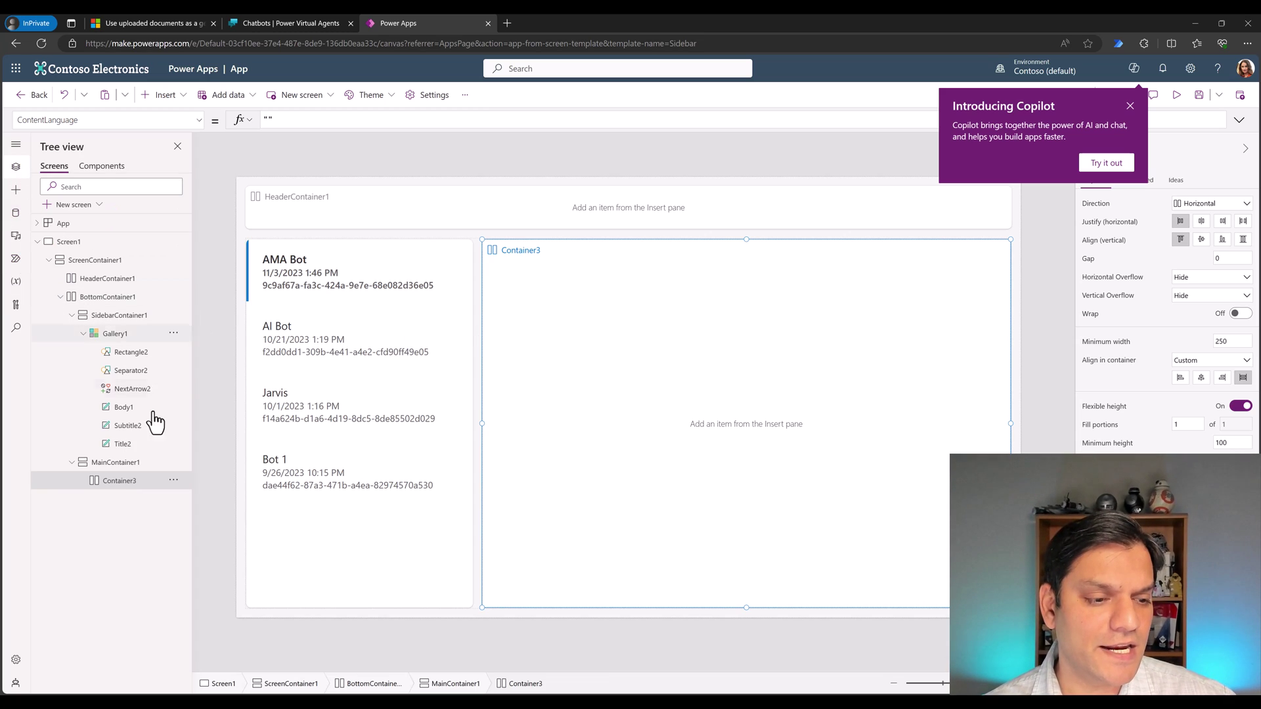
click(176, 98)
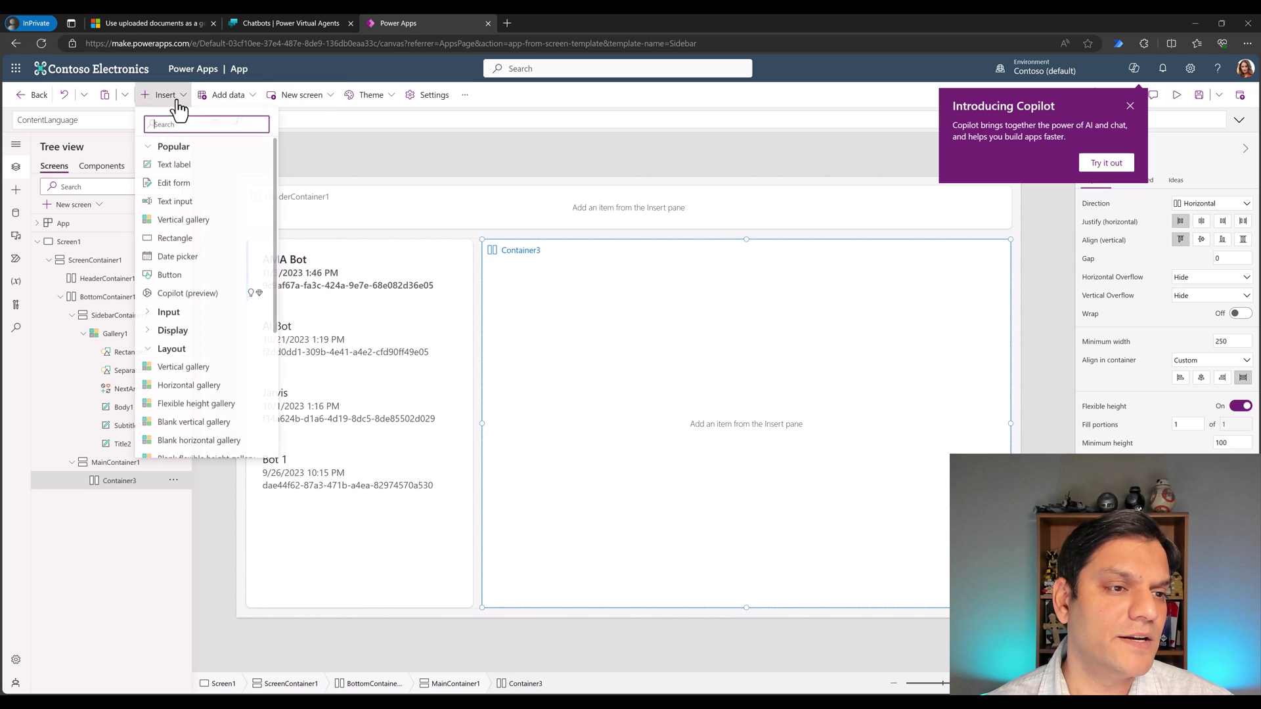
click(176, 369)
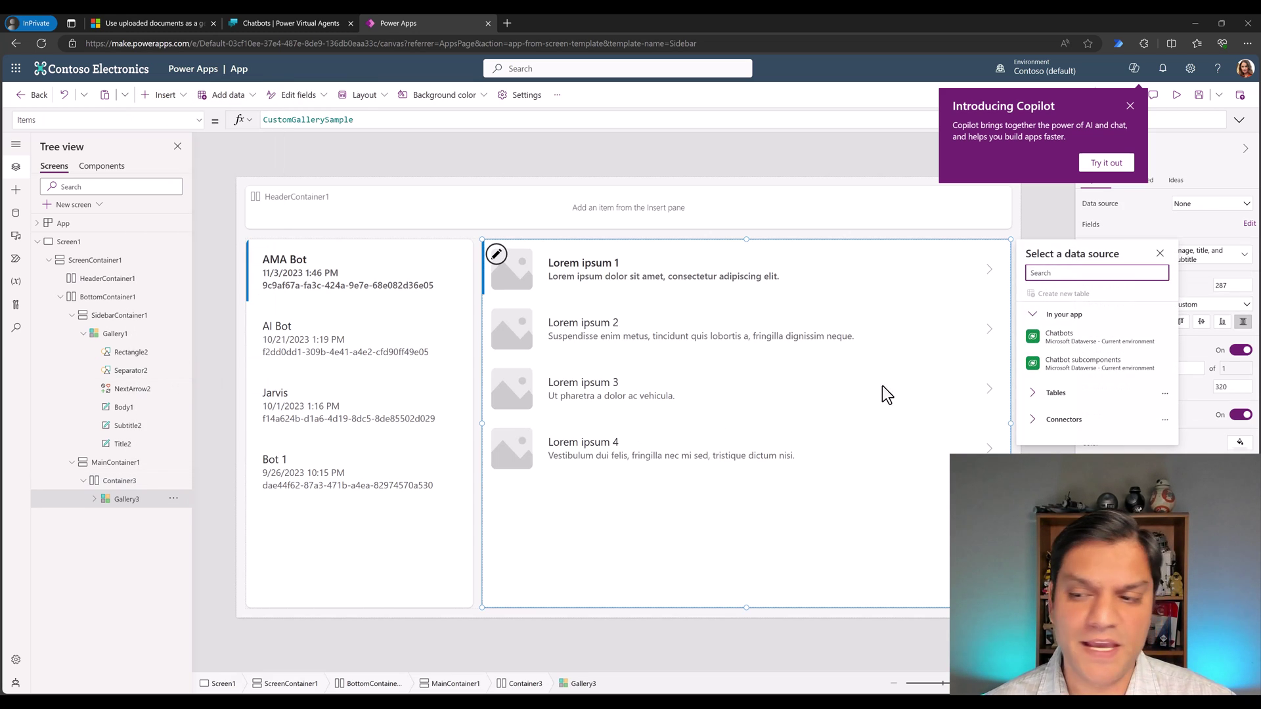
mouse_move(1103, 360)
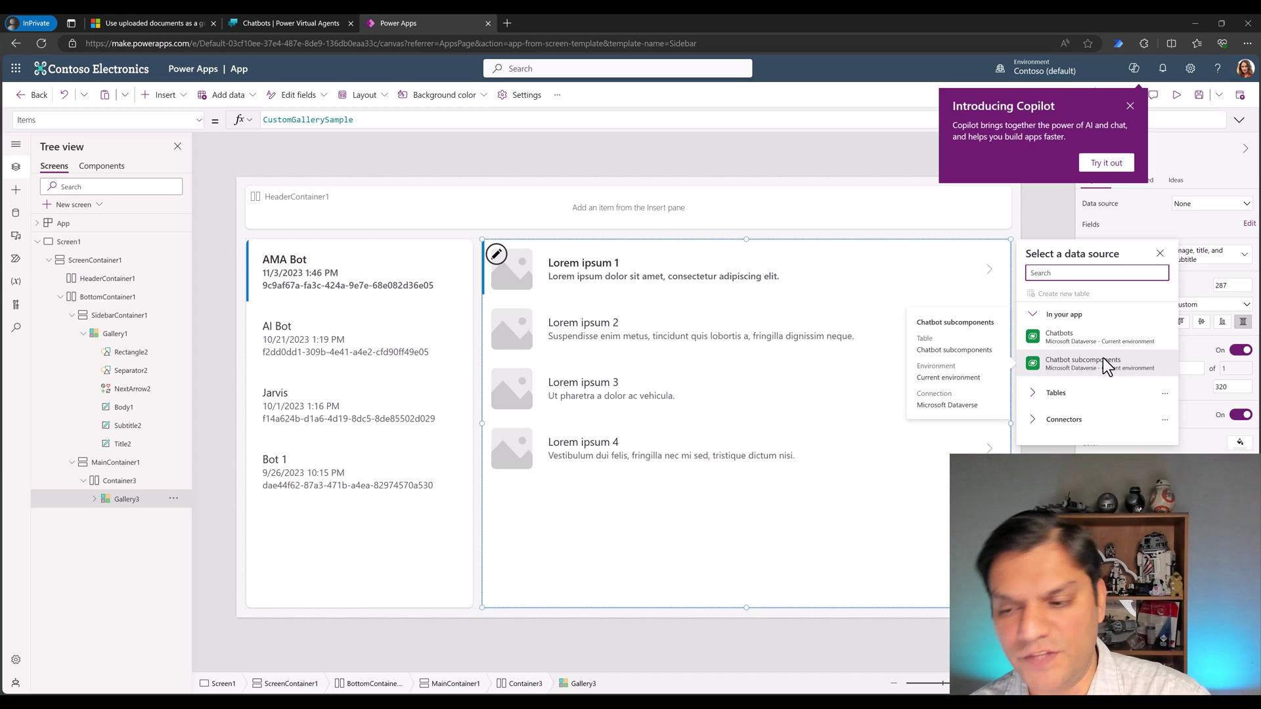
click(1103, 359)
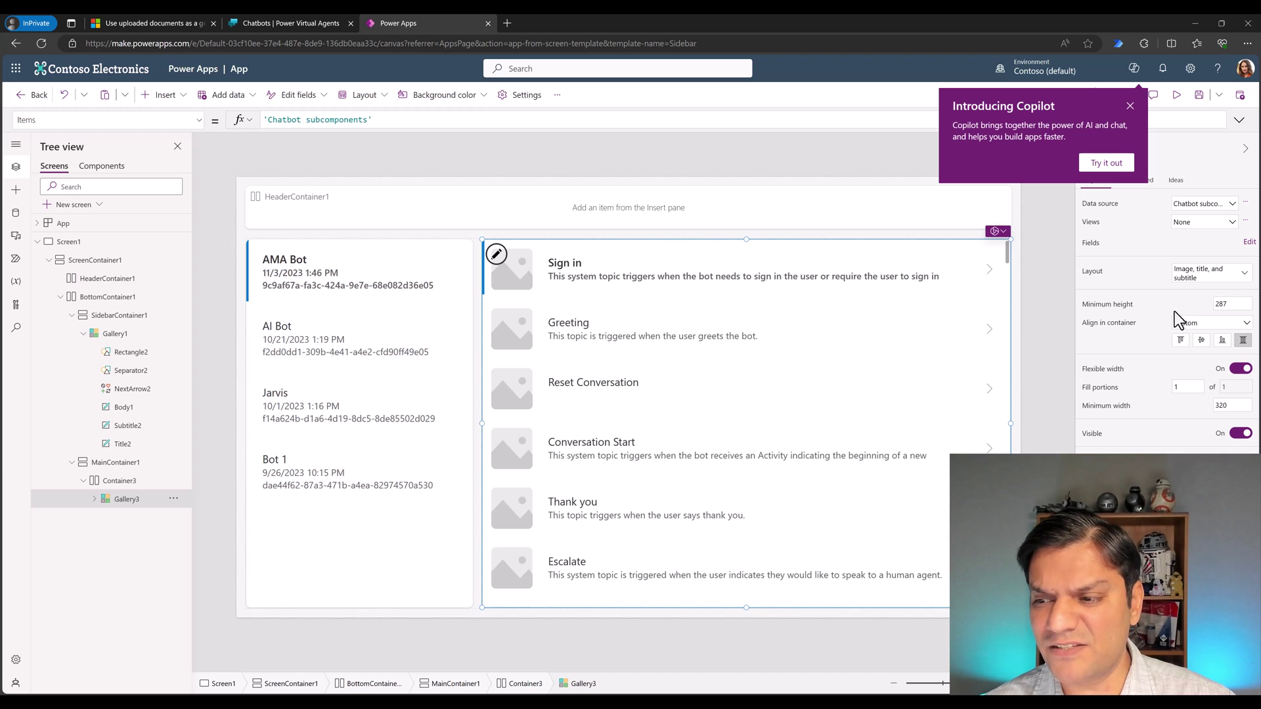
Switch the subcomponents gallery to the "Title, subtitle, and body" layout and set its title label's Text formula to ThisItem.parentbotid.Name
click(1211, 272)
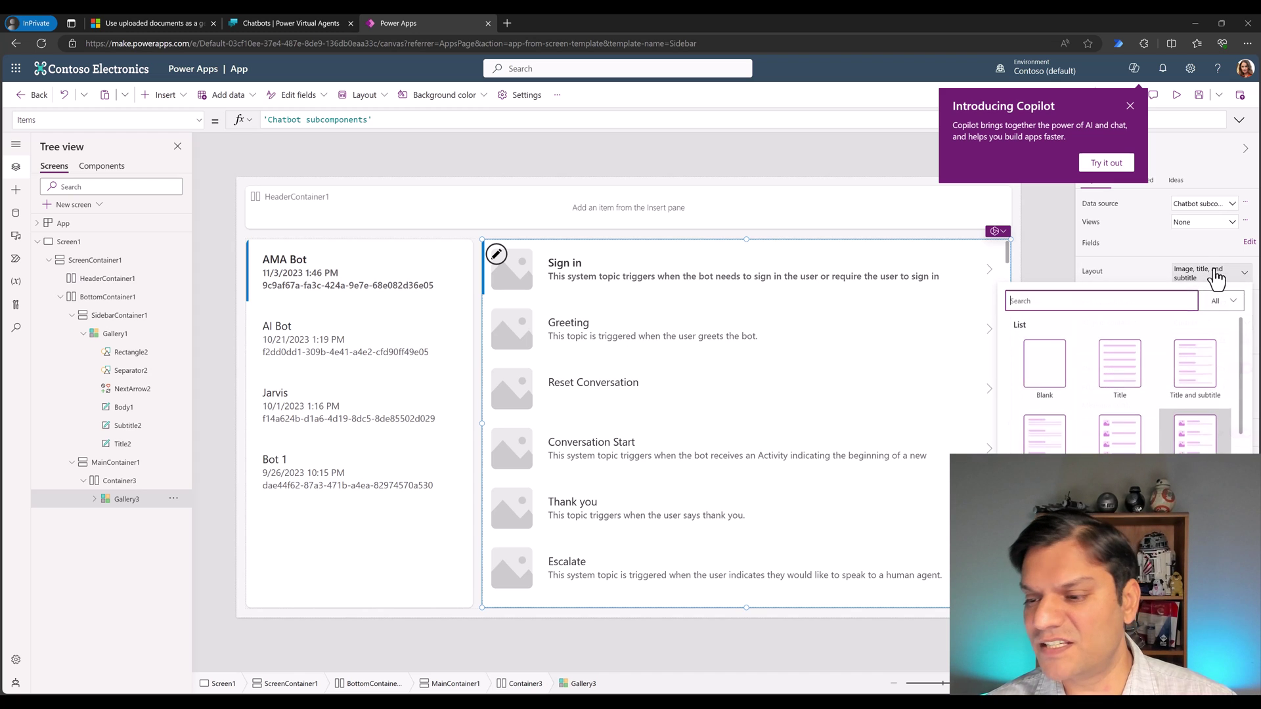
click(1031, 430)
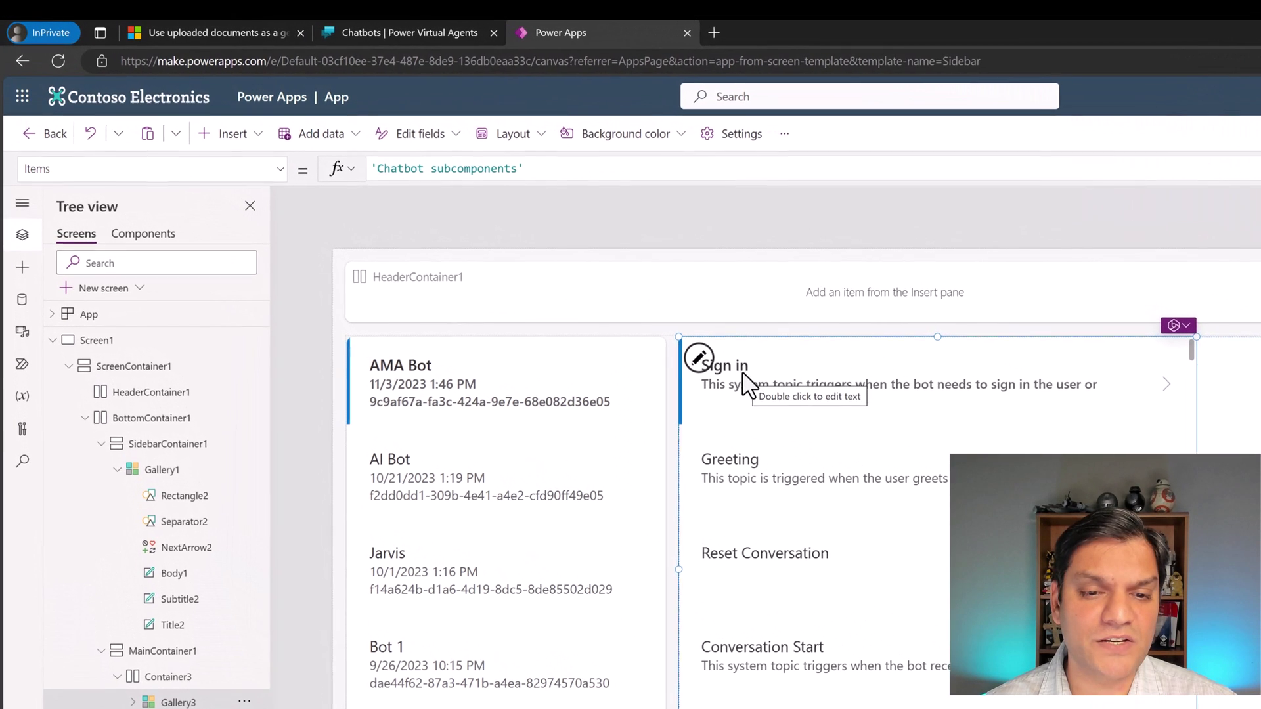
click(534, 261)
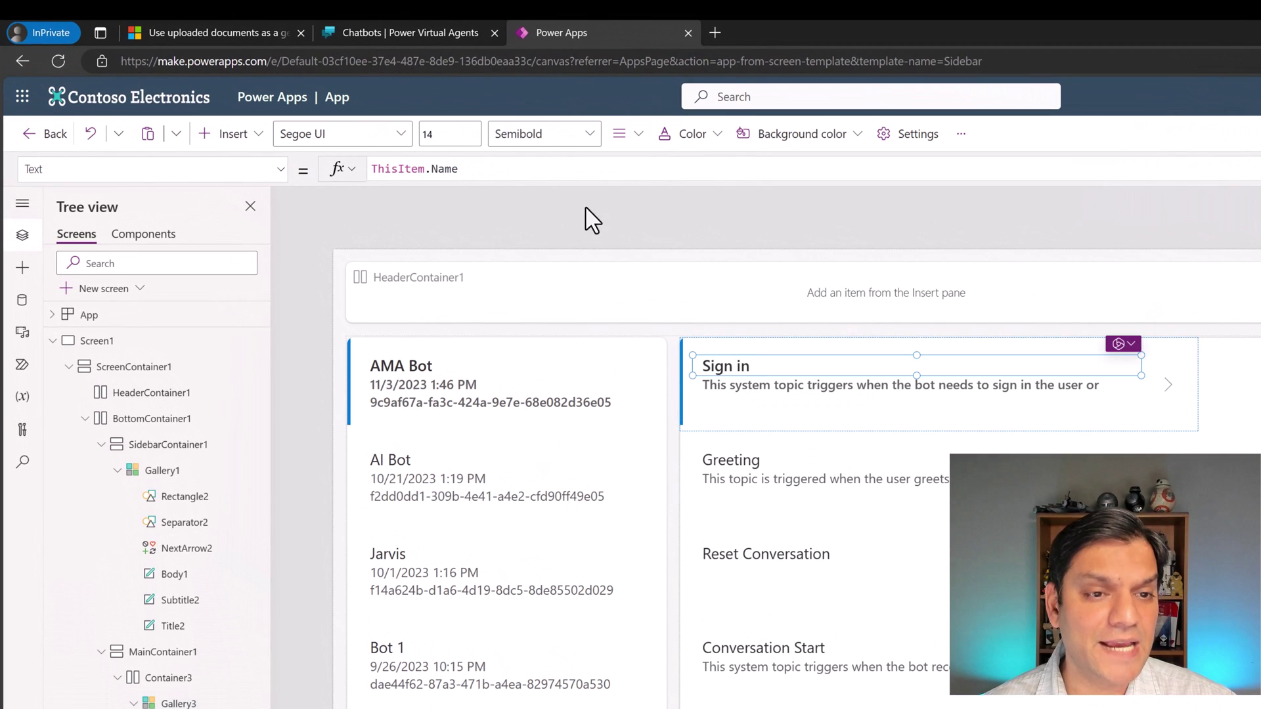
click(516, 170)
key(BackSpace)
key(BackSpace)
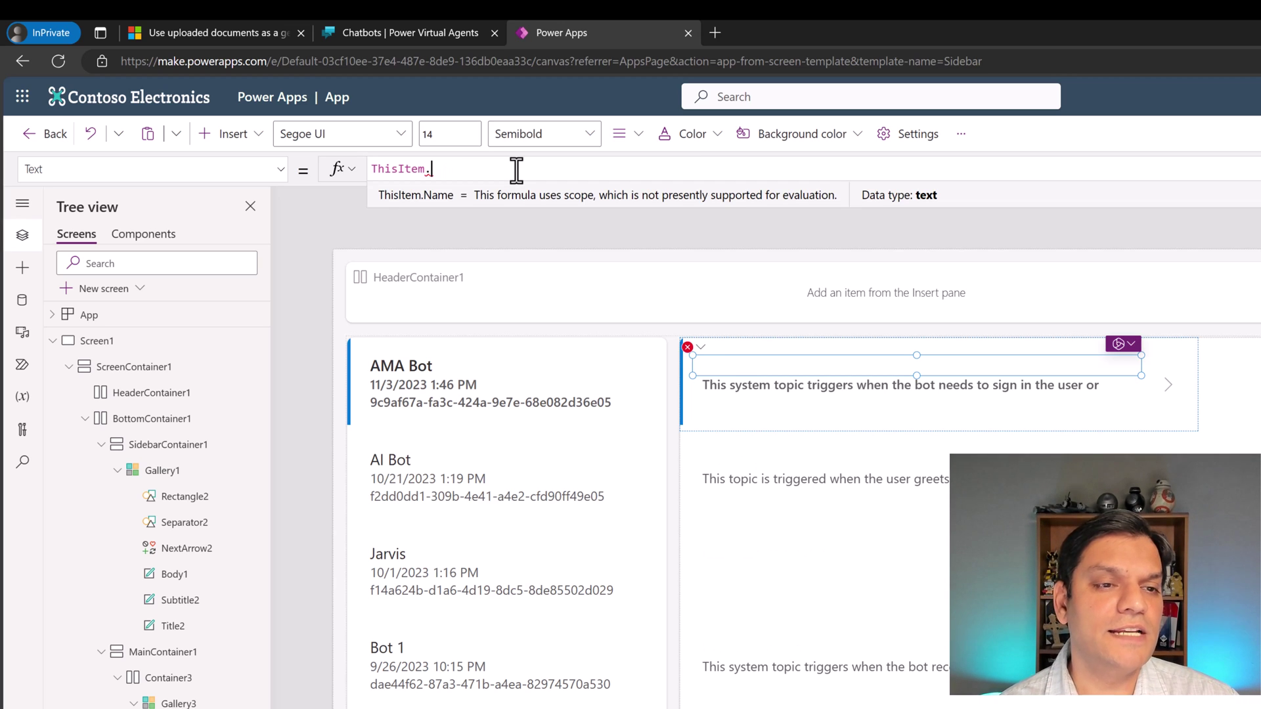
text(parent)
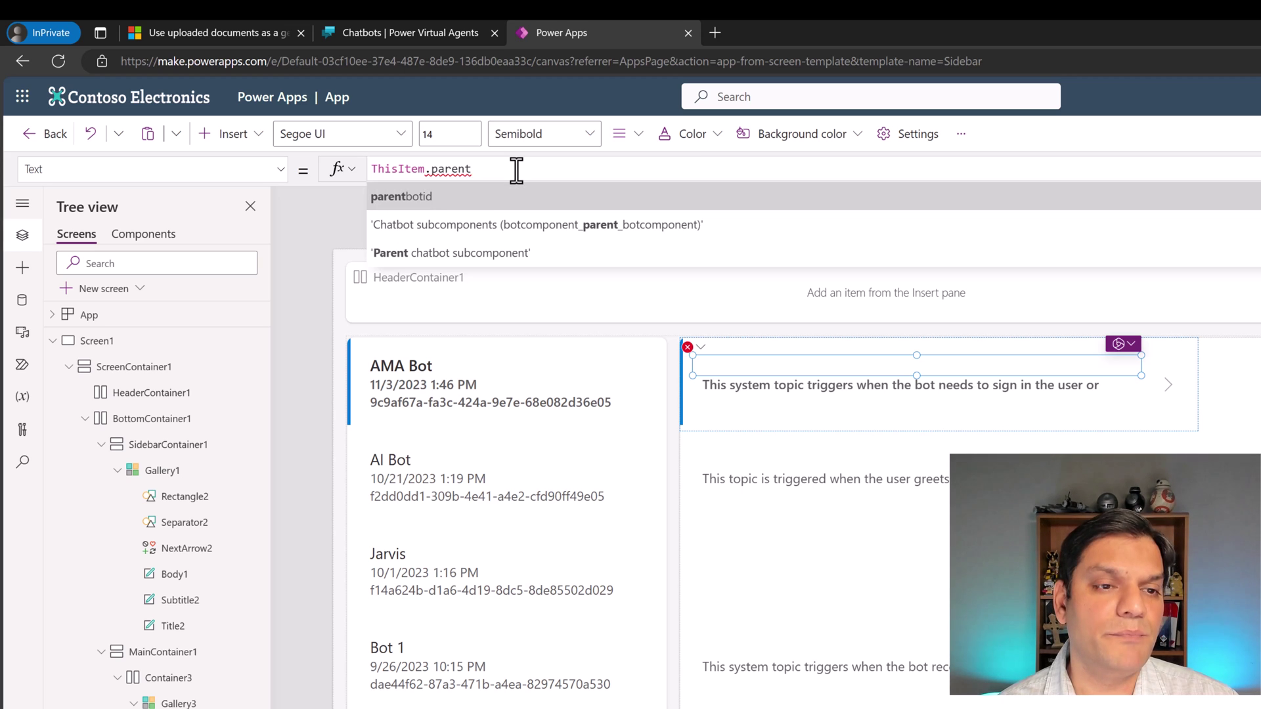
key(Tab)
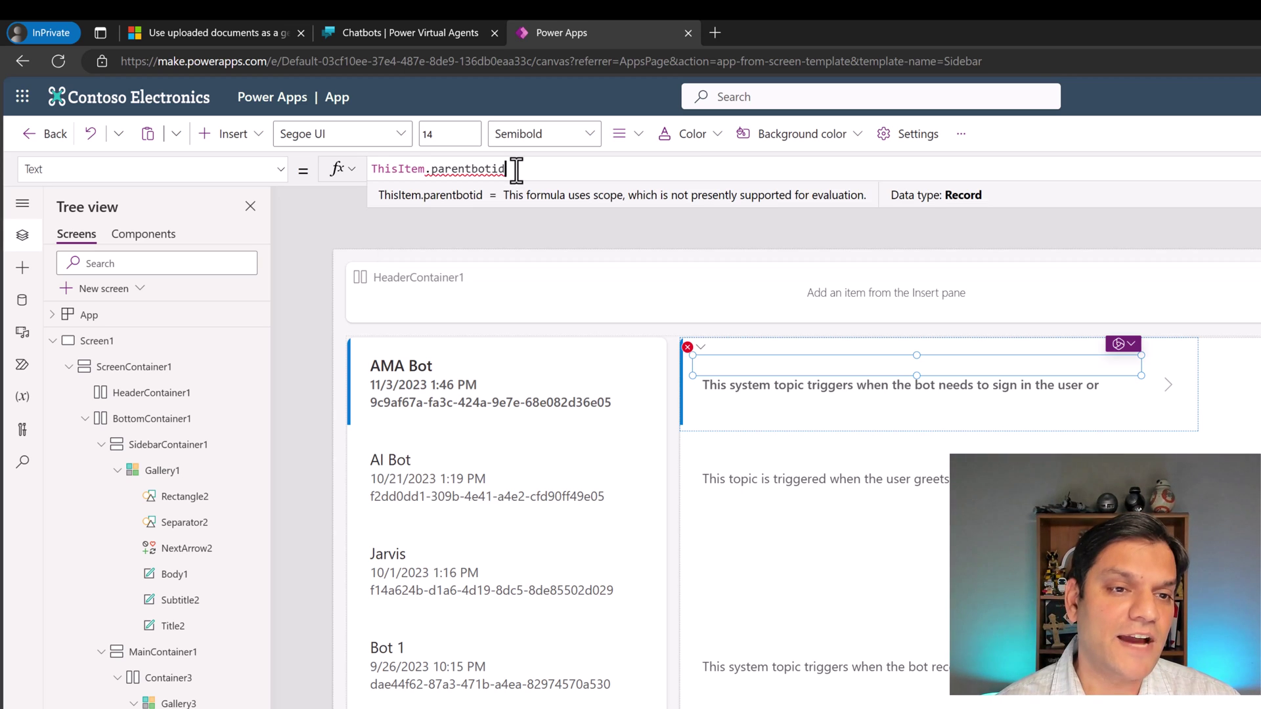
text(.na)
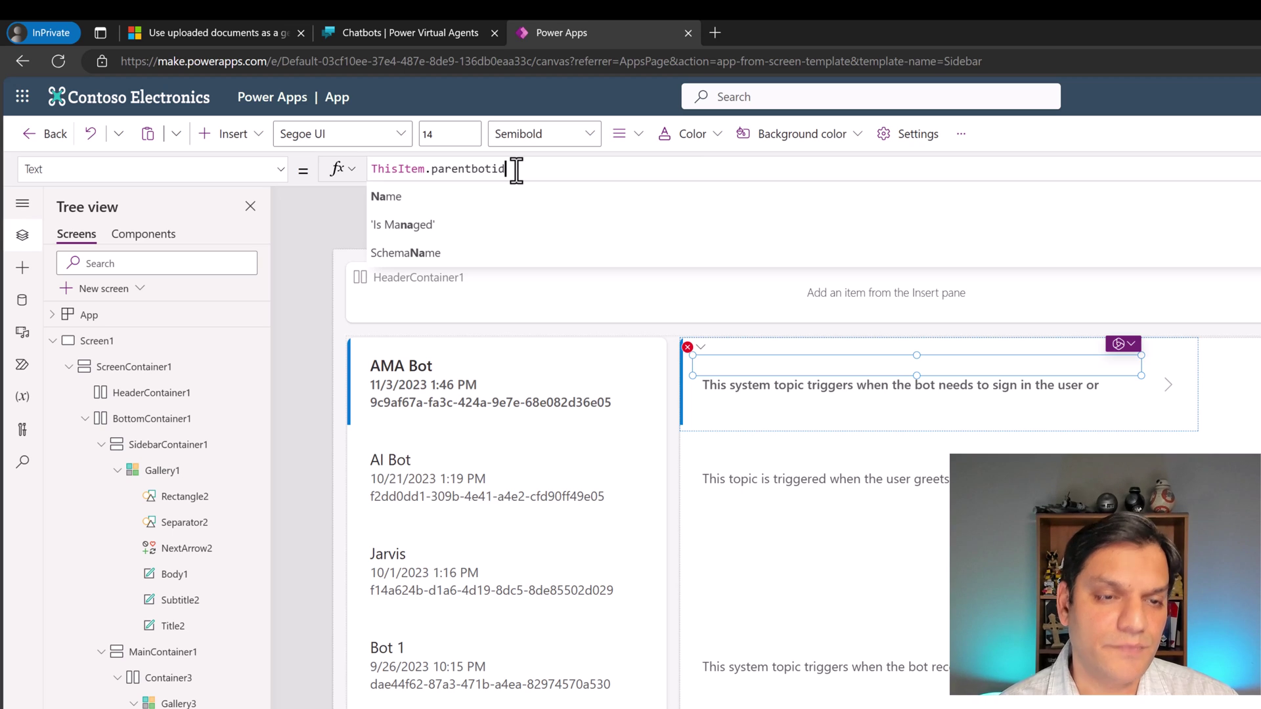
text(.nam)
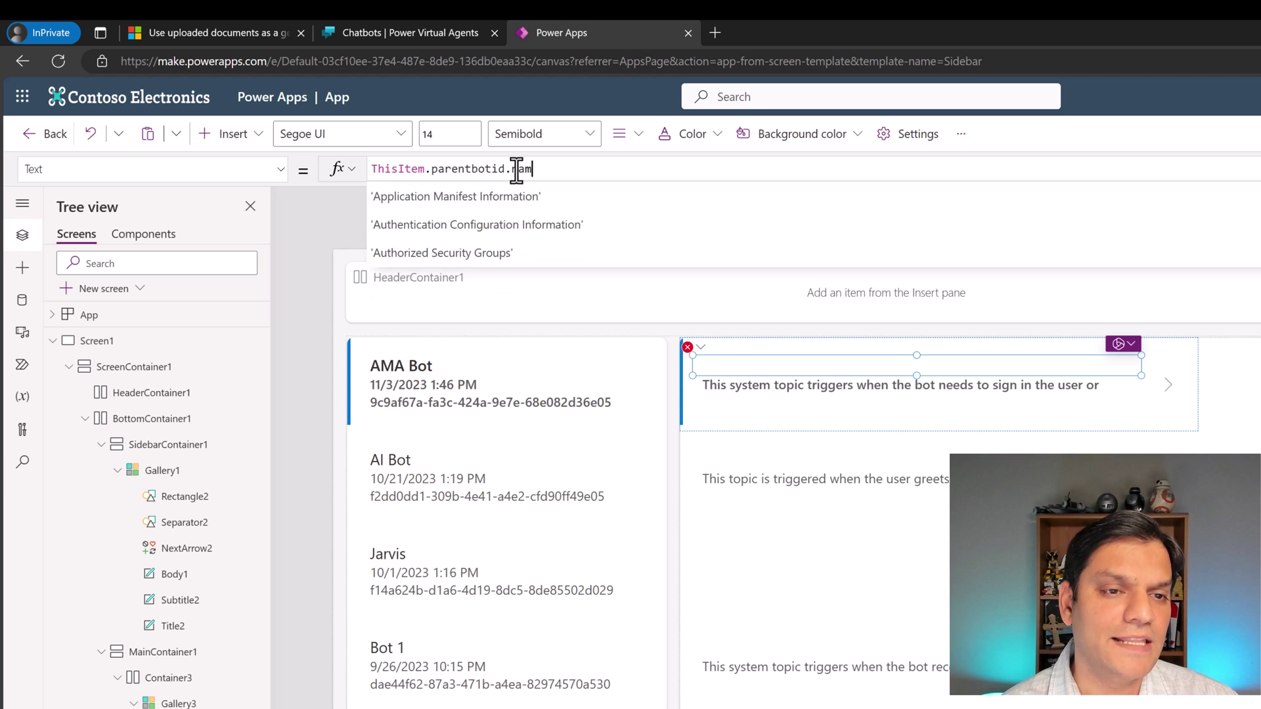
key(Tab)
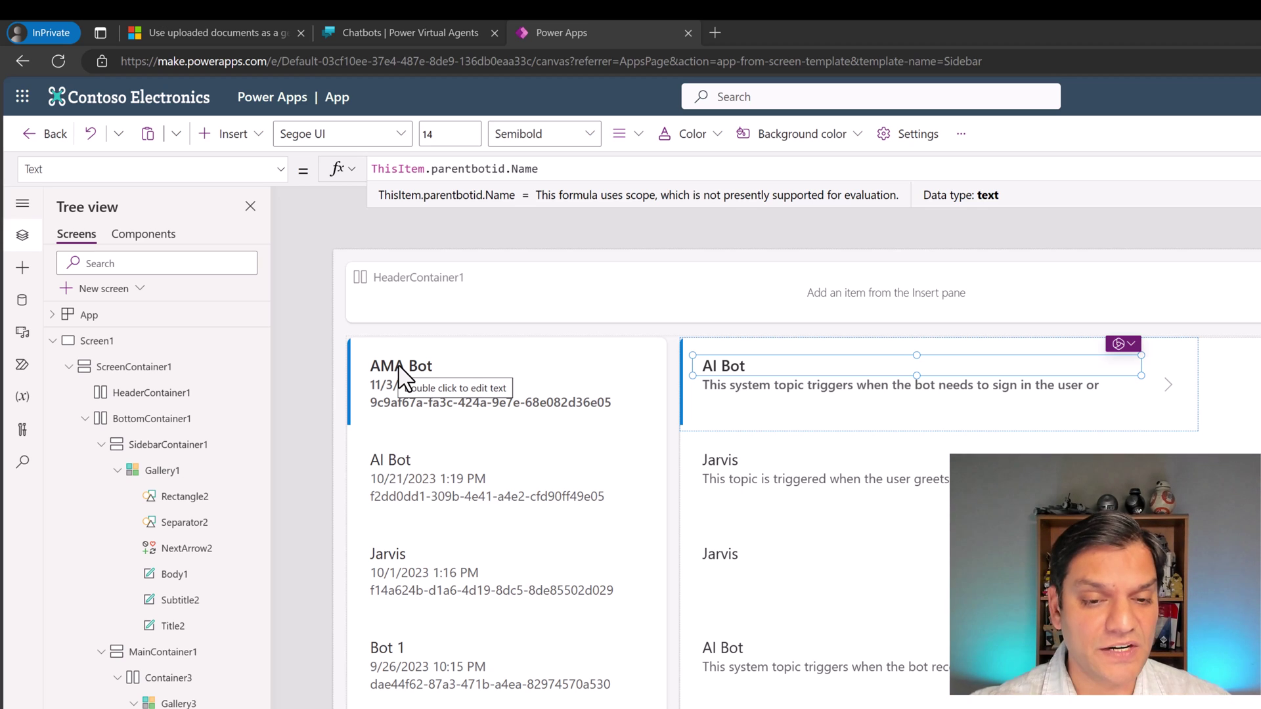
Set the Text formula of the subtitle label in the subcomponents gallery to ThisItem.filedata.FileName
click(787, 387)
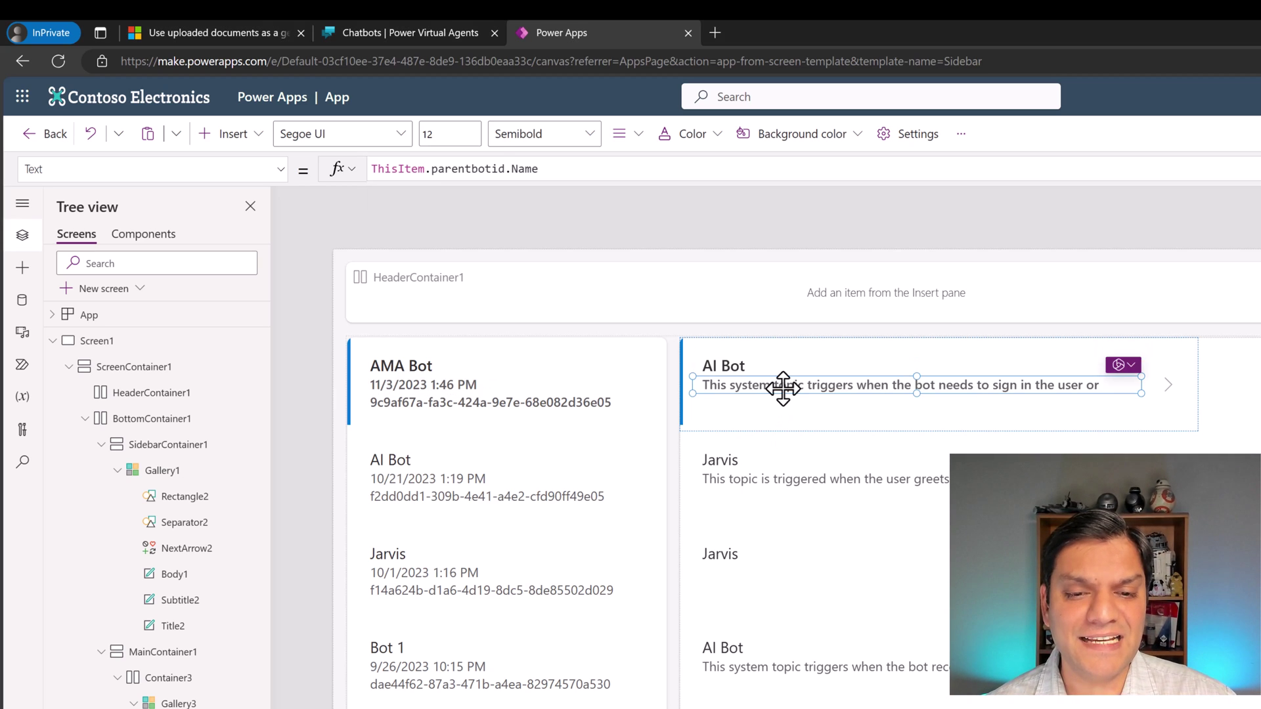
double_click(519, 170)
text(Desc)
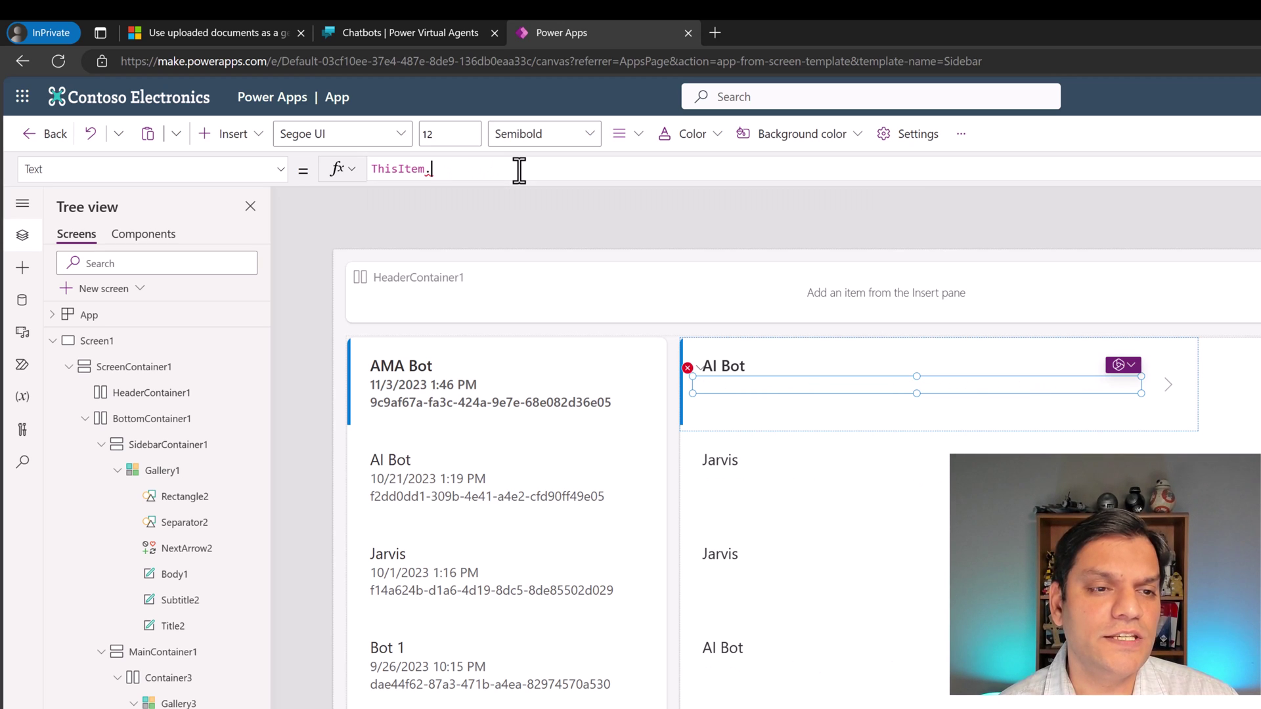
text(fil)
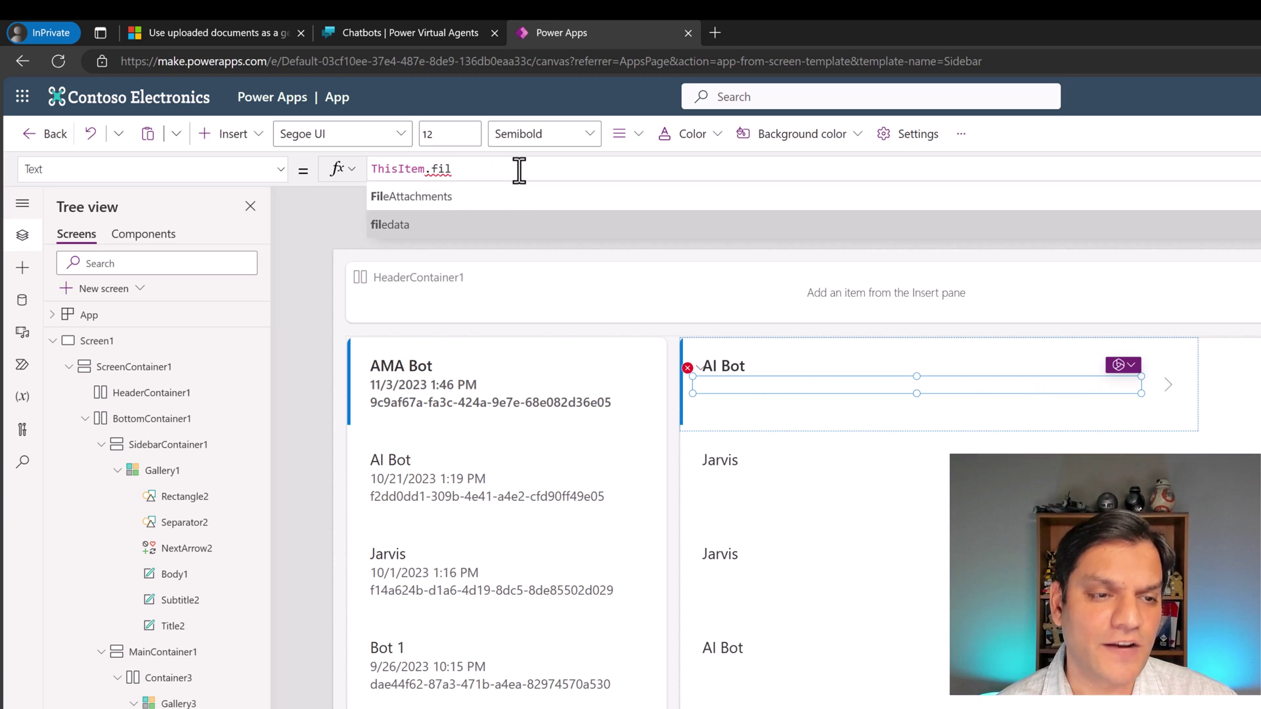
text(edata.)
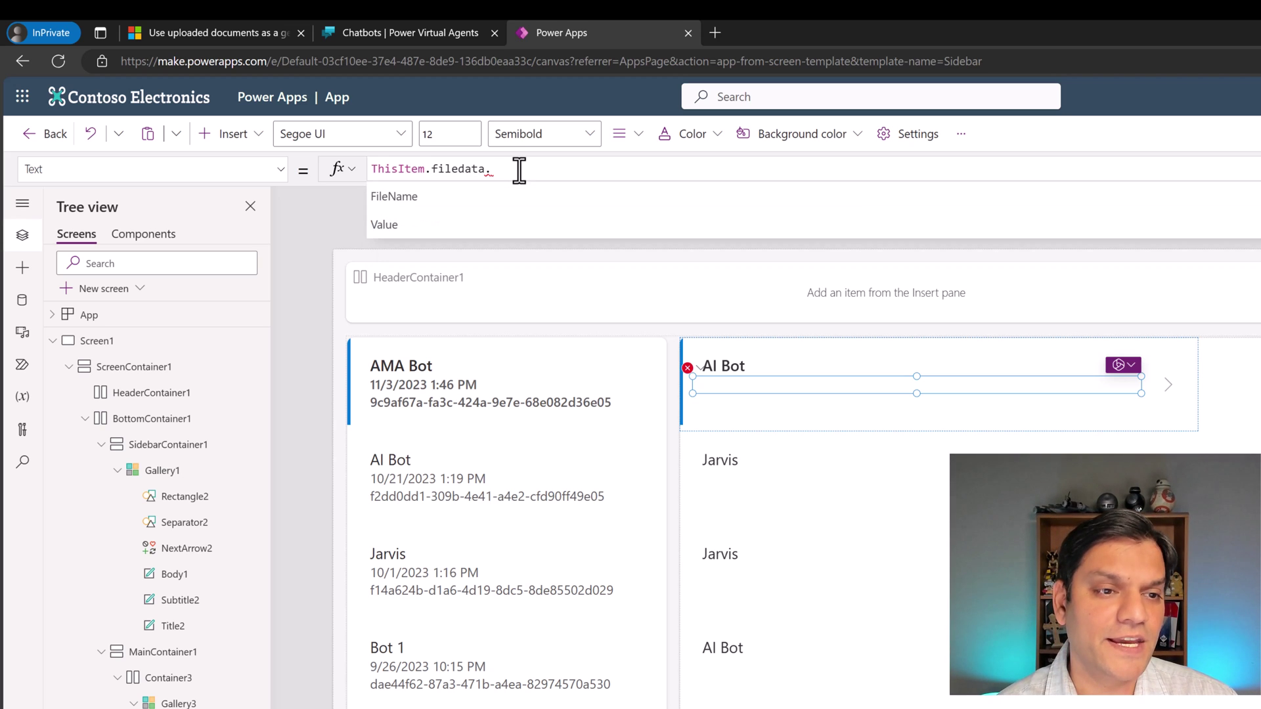
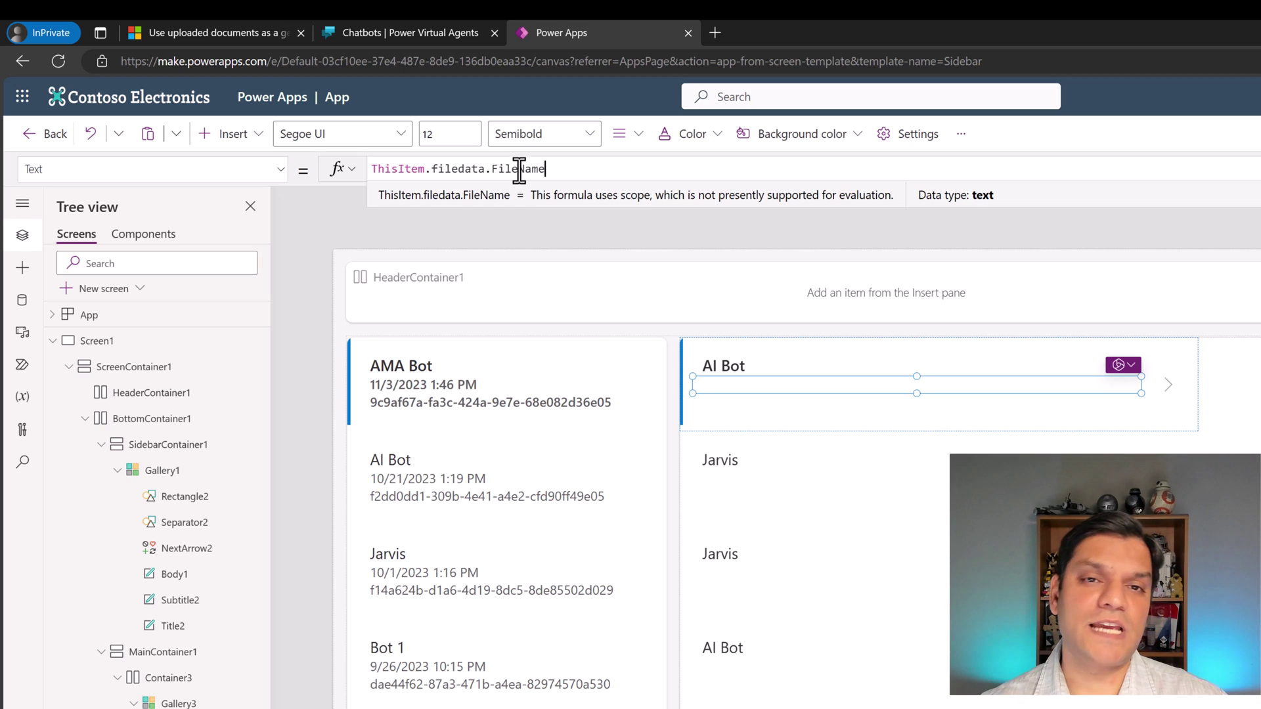
click(738, 391)
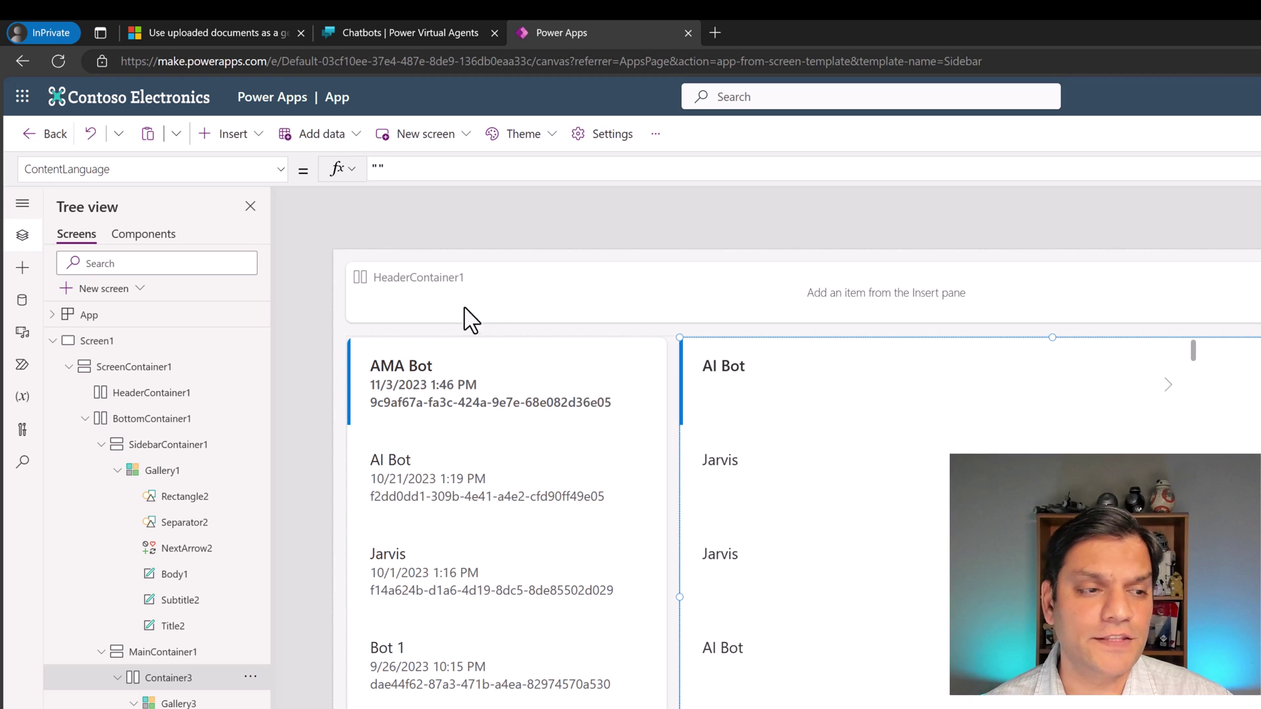
Comment out the 'Chatbot subcomponents' source in the Items formula of the subcomponents gallery
click(880, 616)
click(602, 169)
text(//'Chatbot subcomponents)
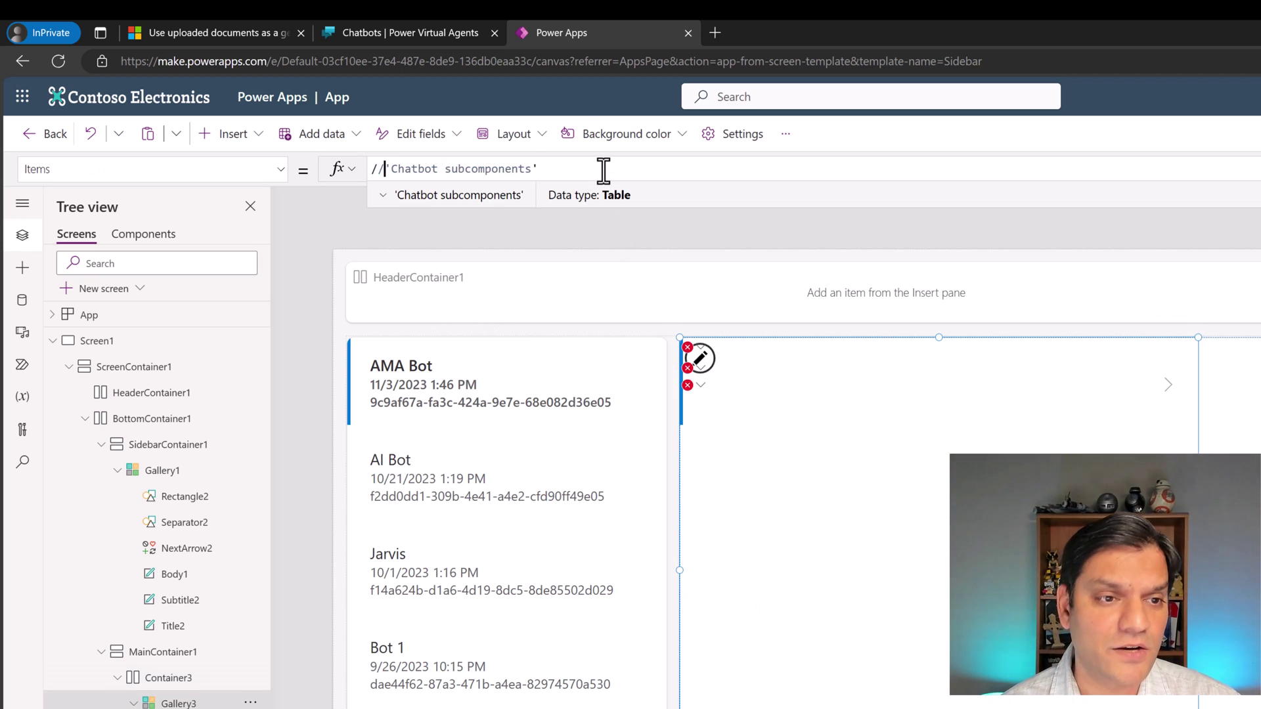
key(End)
Below the comment, enter the Items formula Filter('Chatbot subcomponents', parentbotid.Name=Gallery1.Selected.Name) for the subcomponents gallery
key(shift+Return)
text(F)
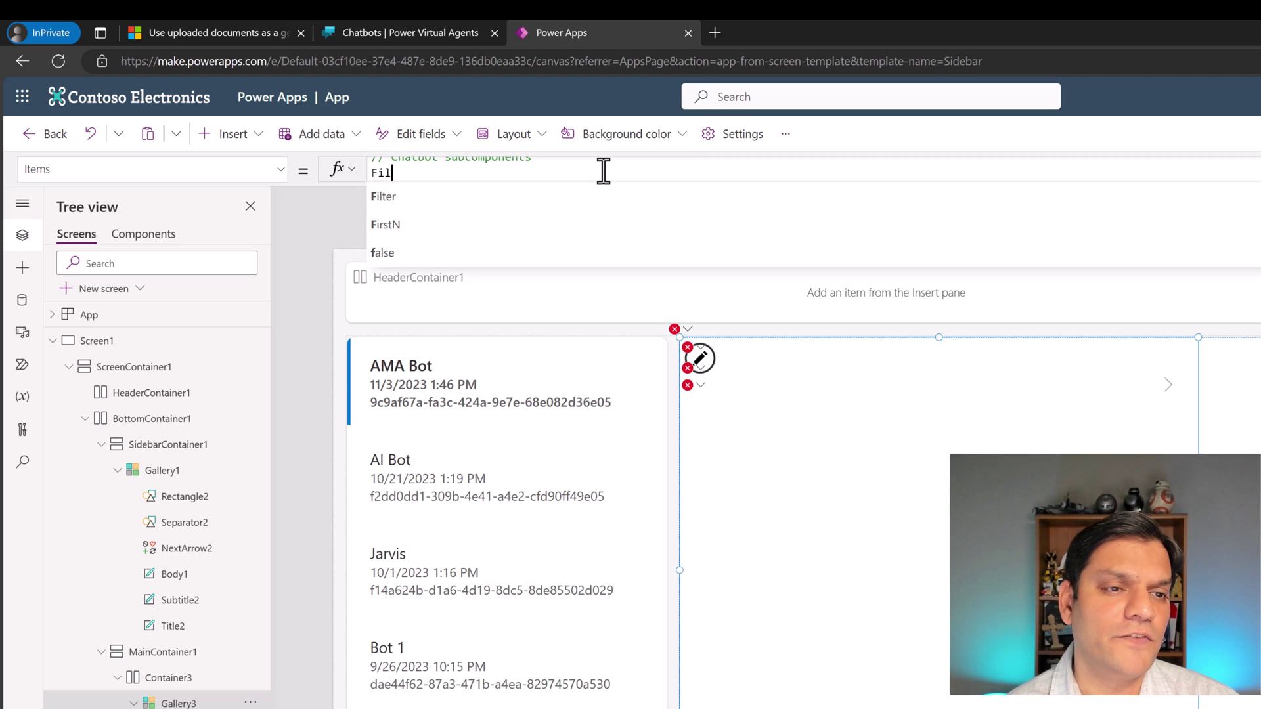
text(il)
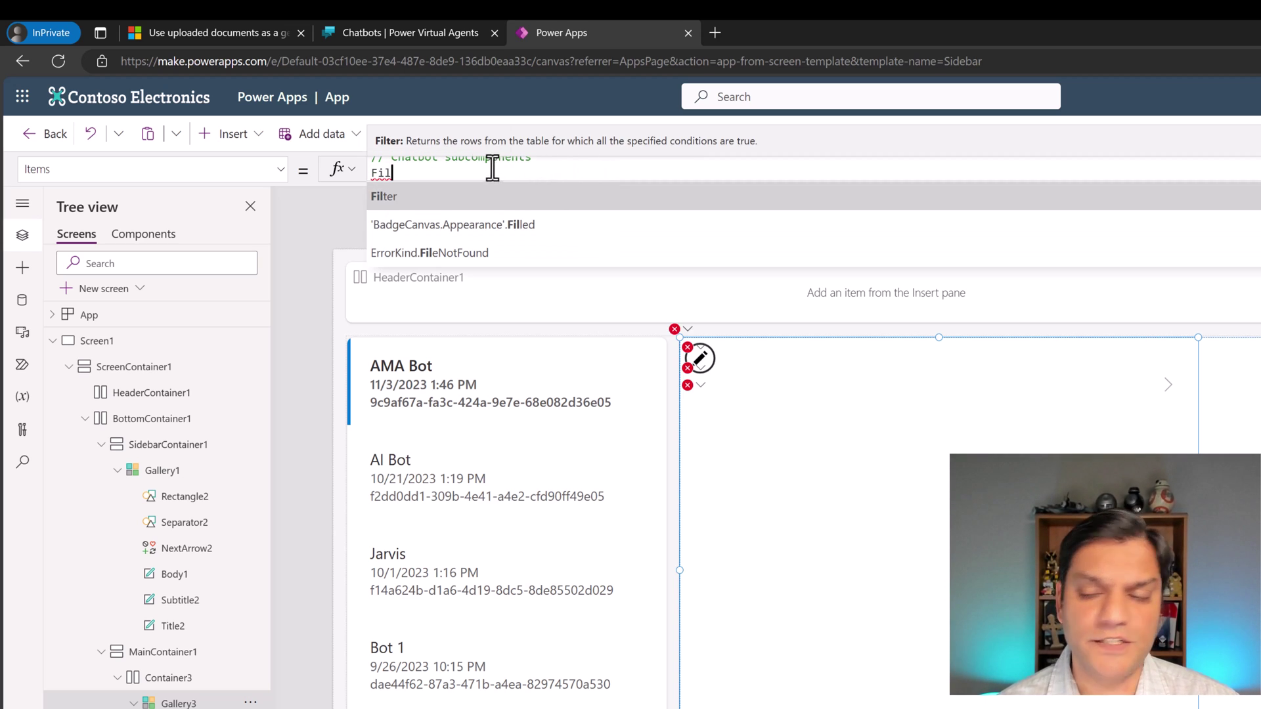
key(Tab)
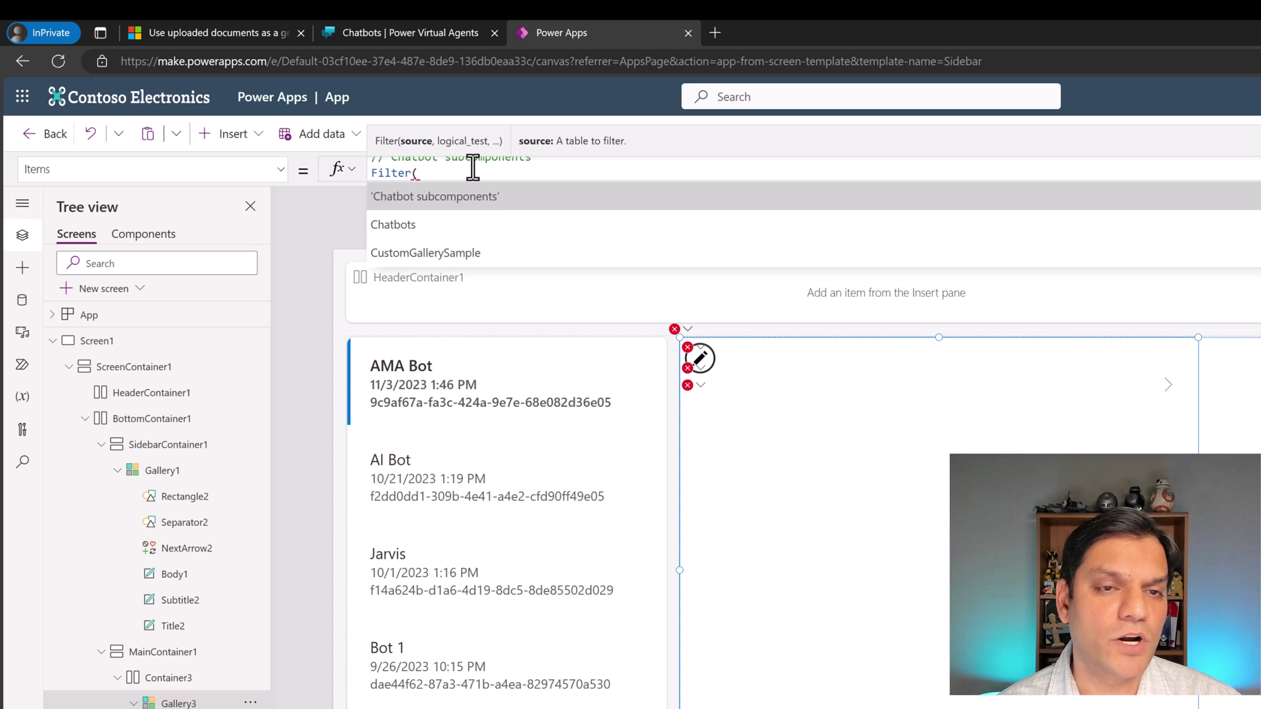
key(Tab)
text(, parent)
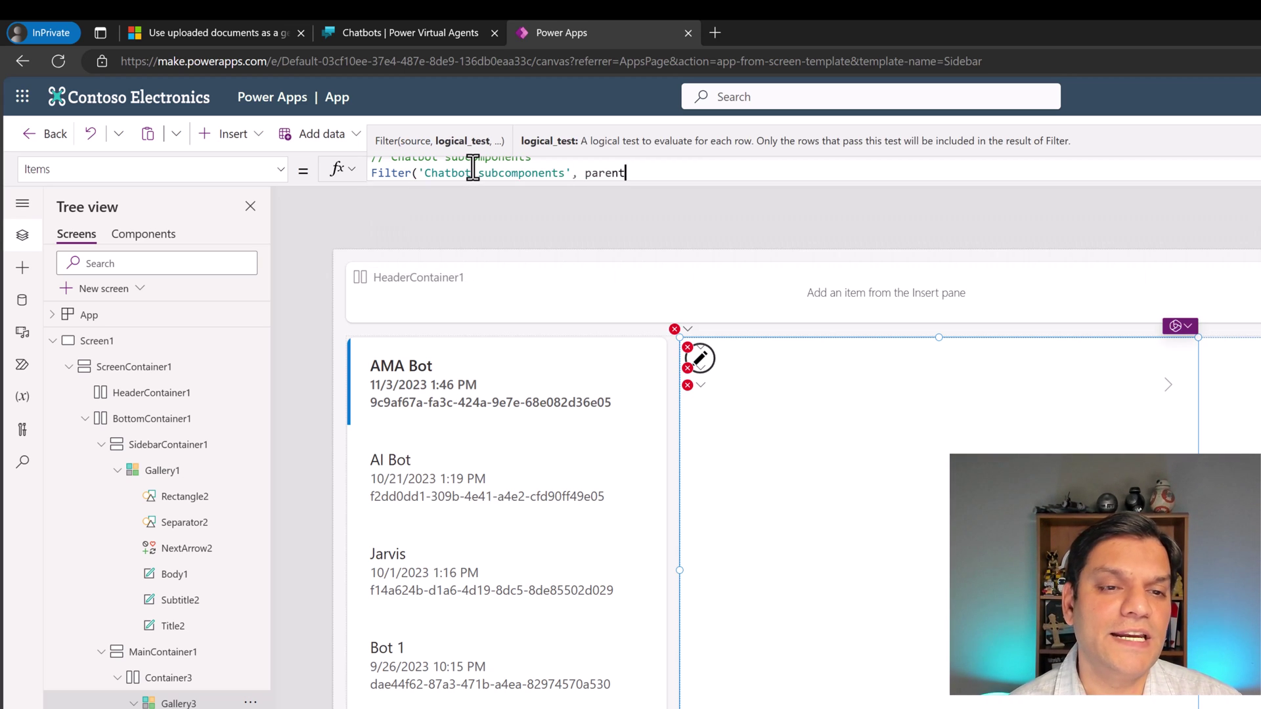
key(Tab)
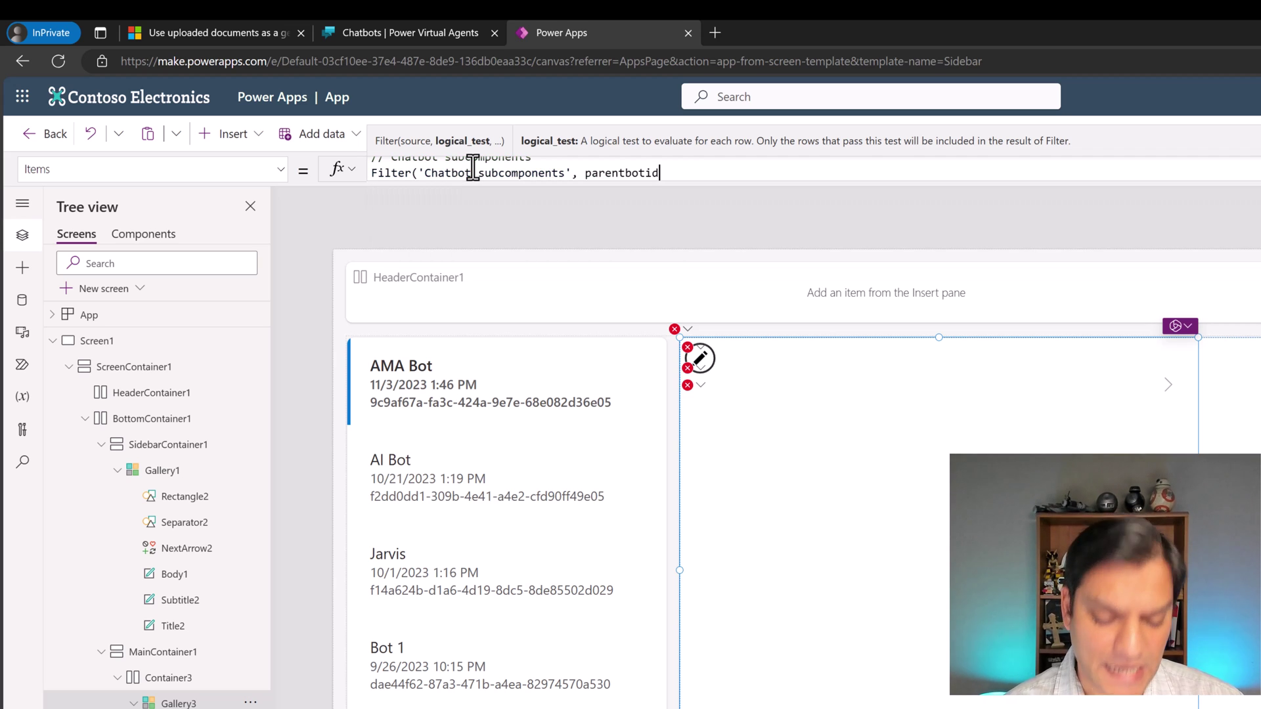
text(.n)
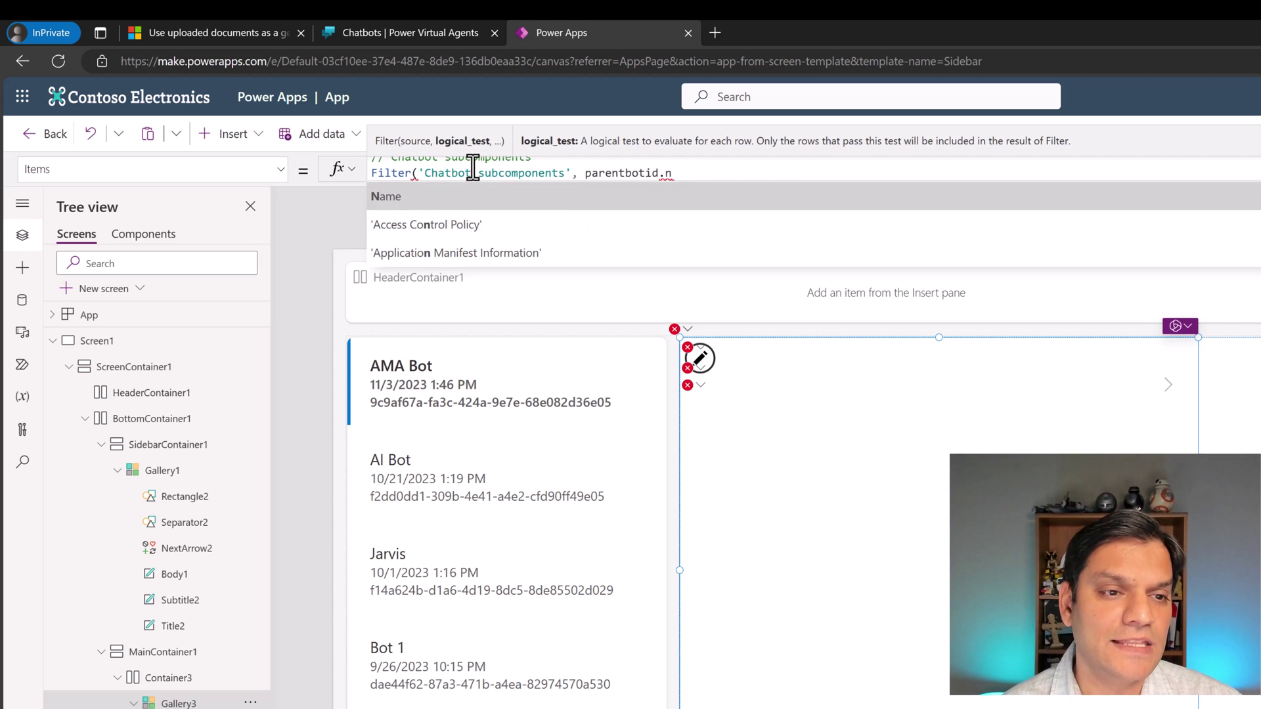
key(Tab)
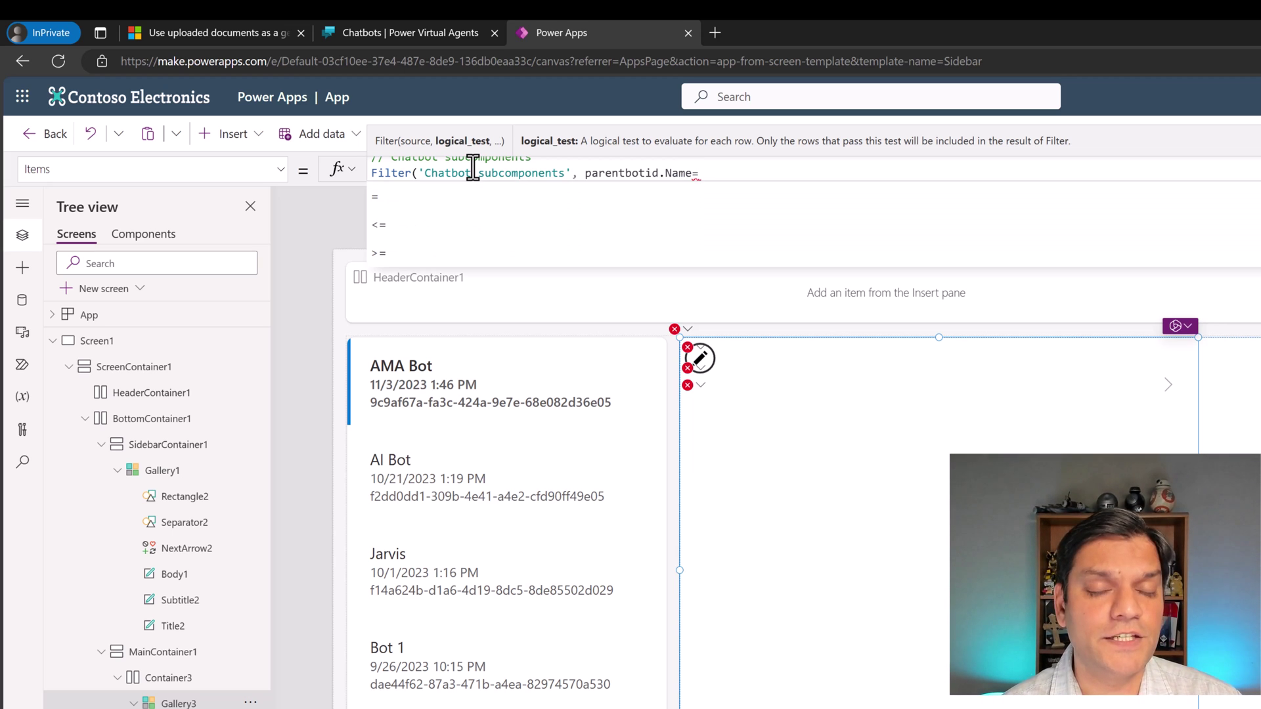
text(gall)
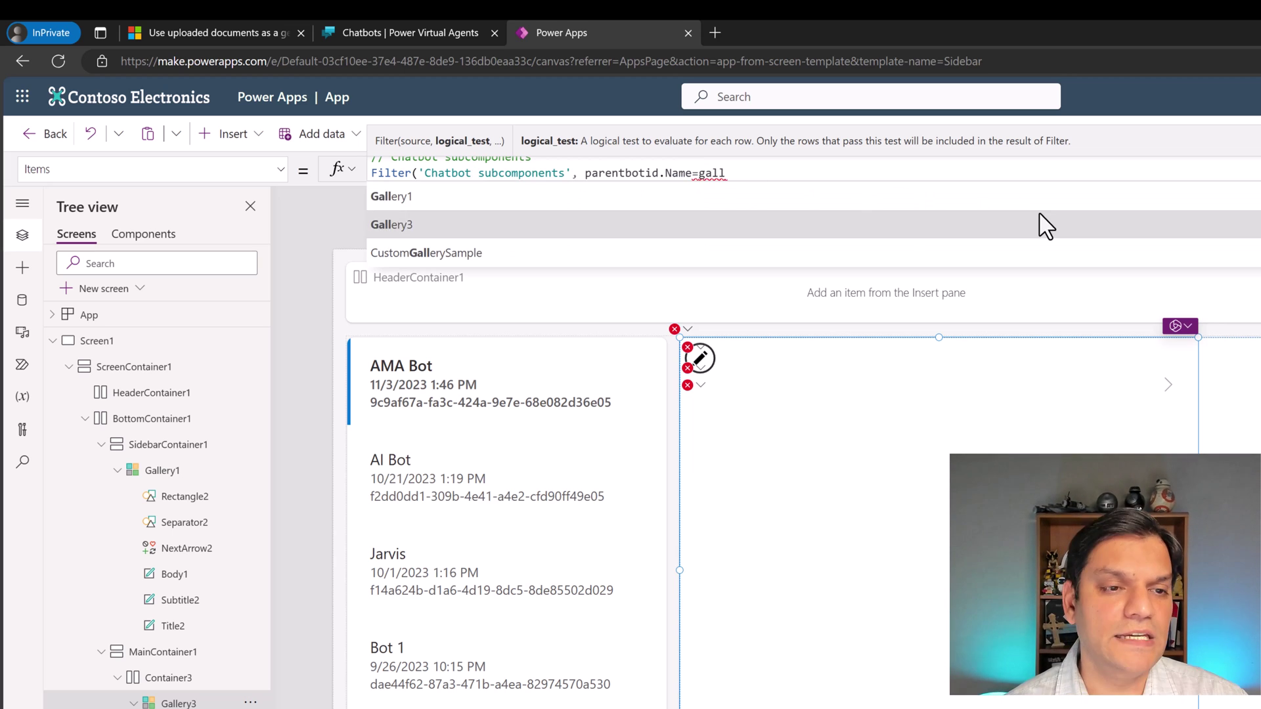
key(Tab)
text(.s)
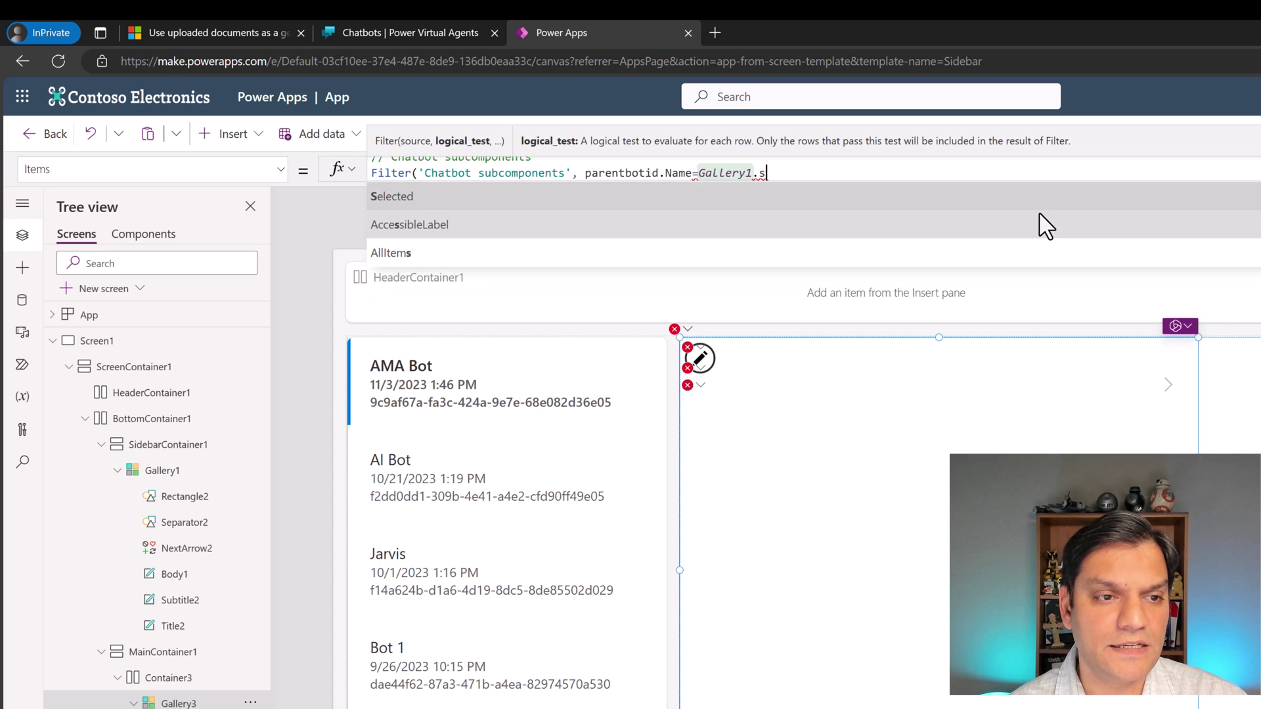
key(Tab)
text(.n)
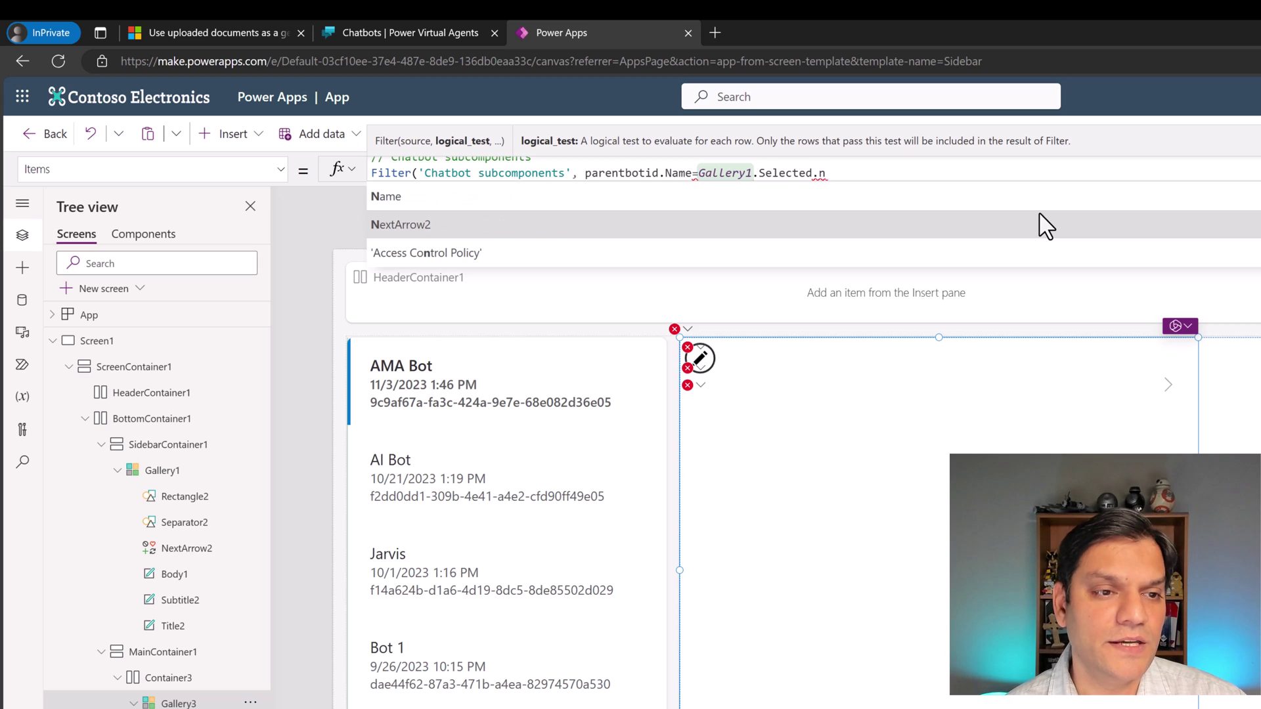
key(Tab)
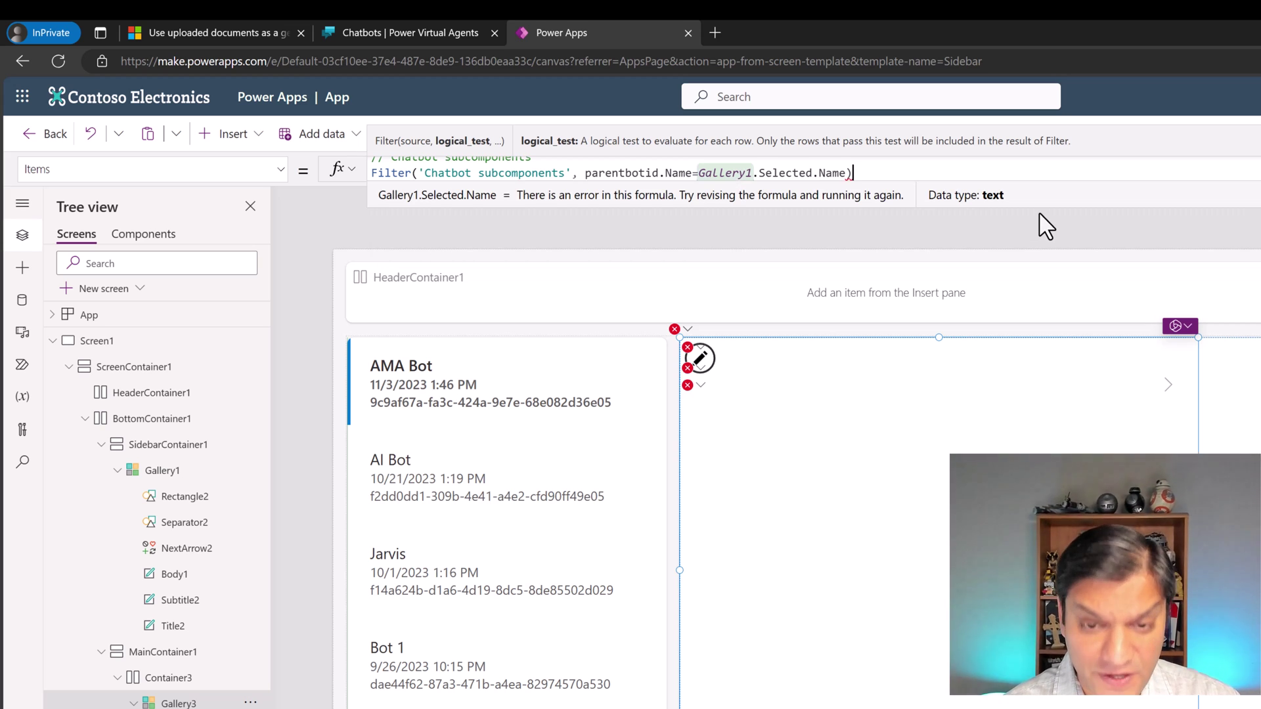
text())
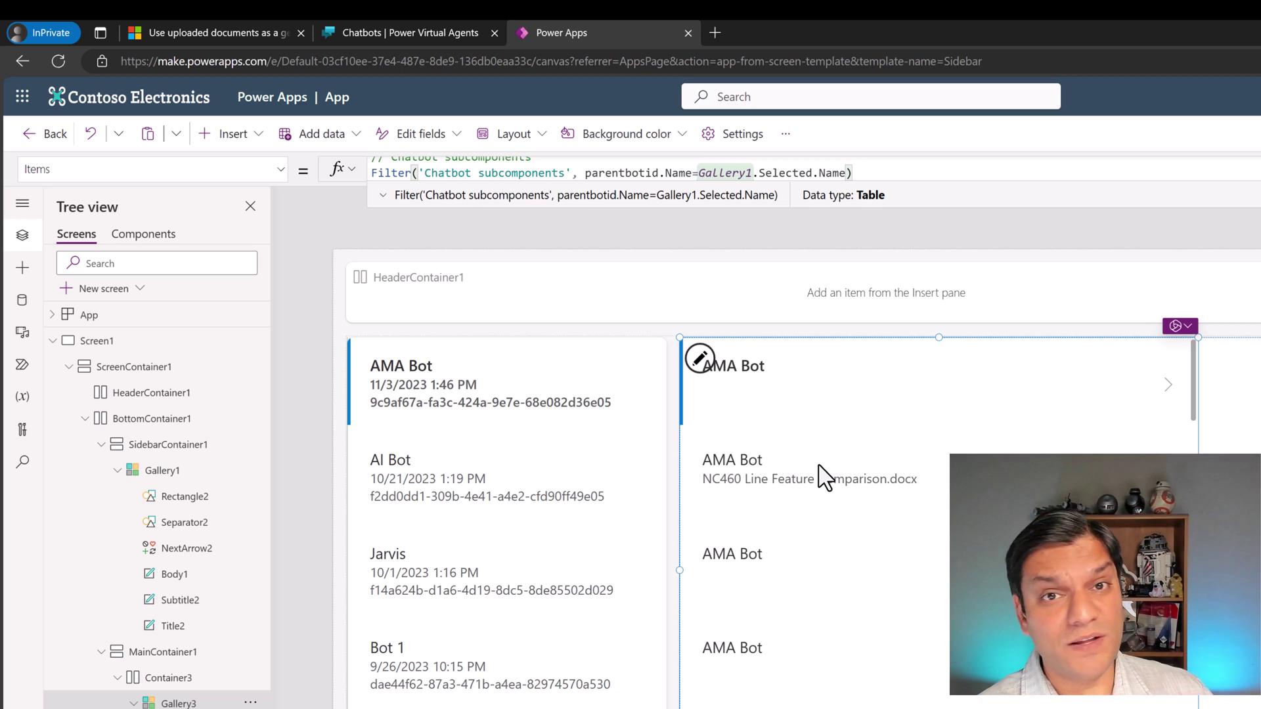
Extend the gallery's filter condition with && IsBlank(filedata.Value)=false to keep only subcomponents that have a file
text(&&)
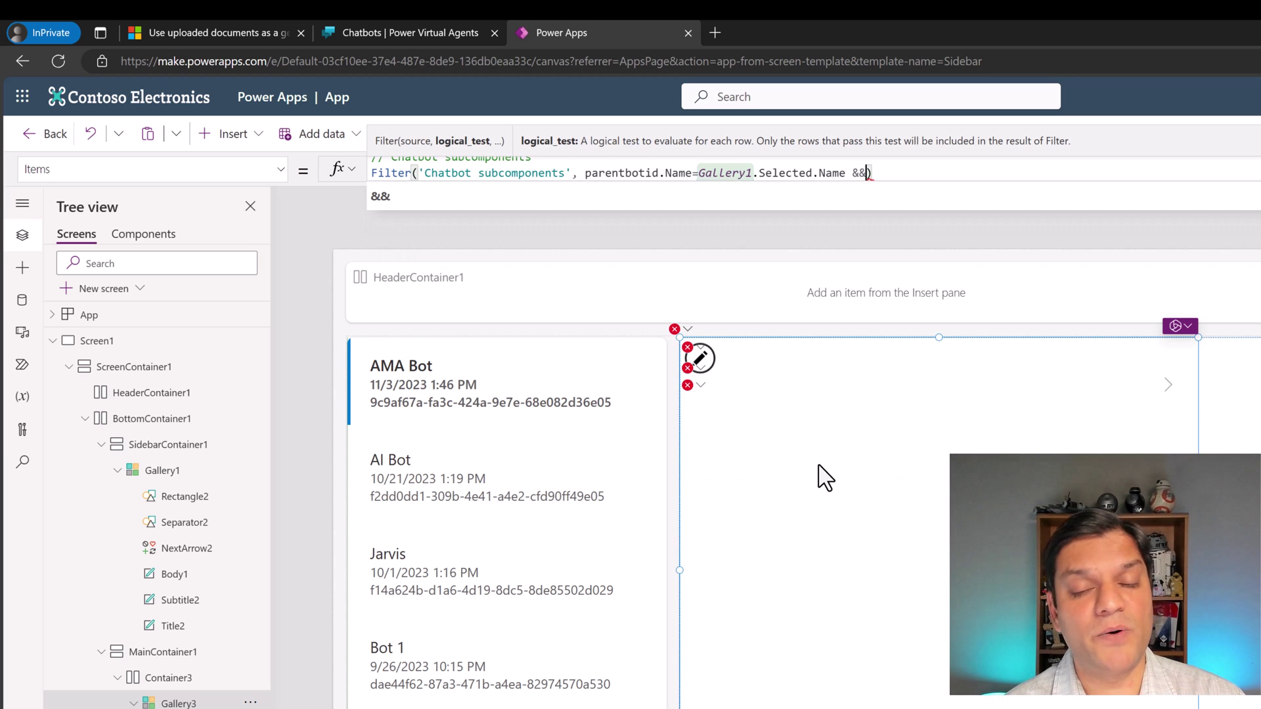
text( IsBlank()
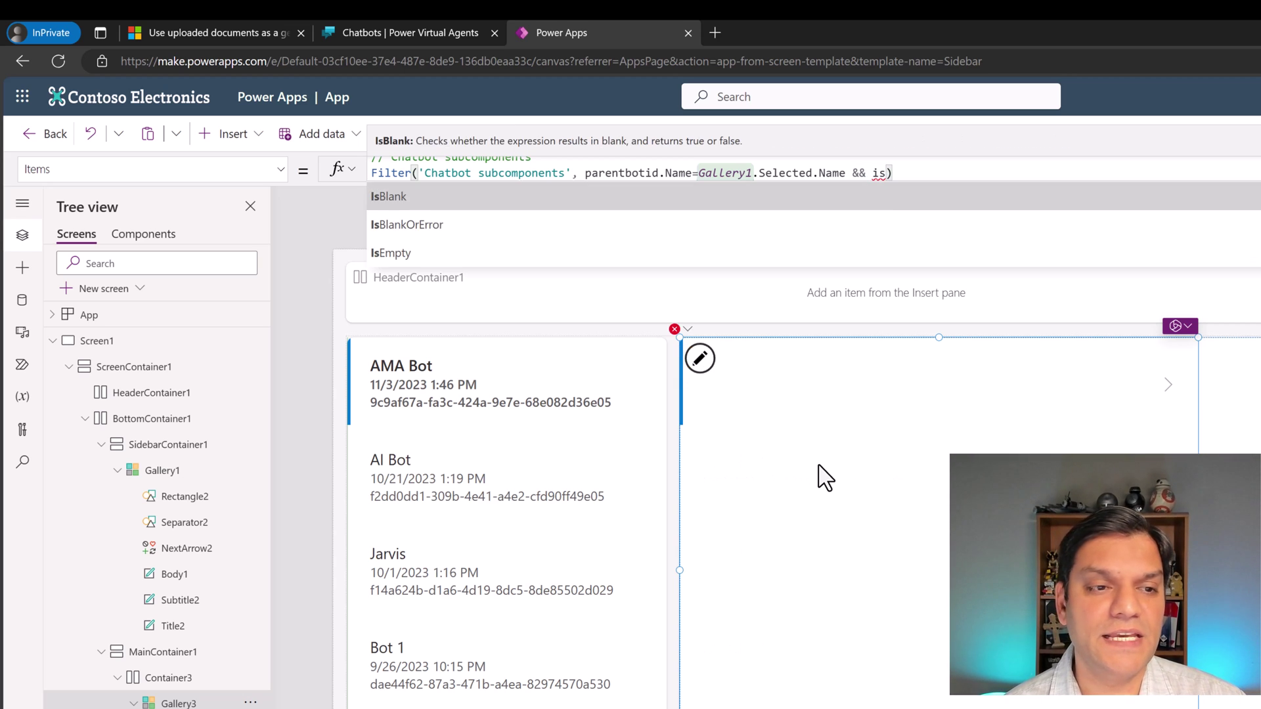
text(filedata)
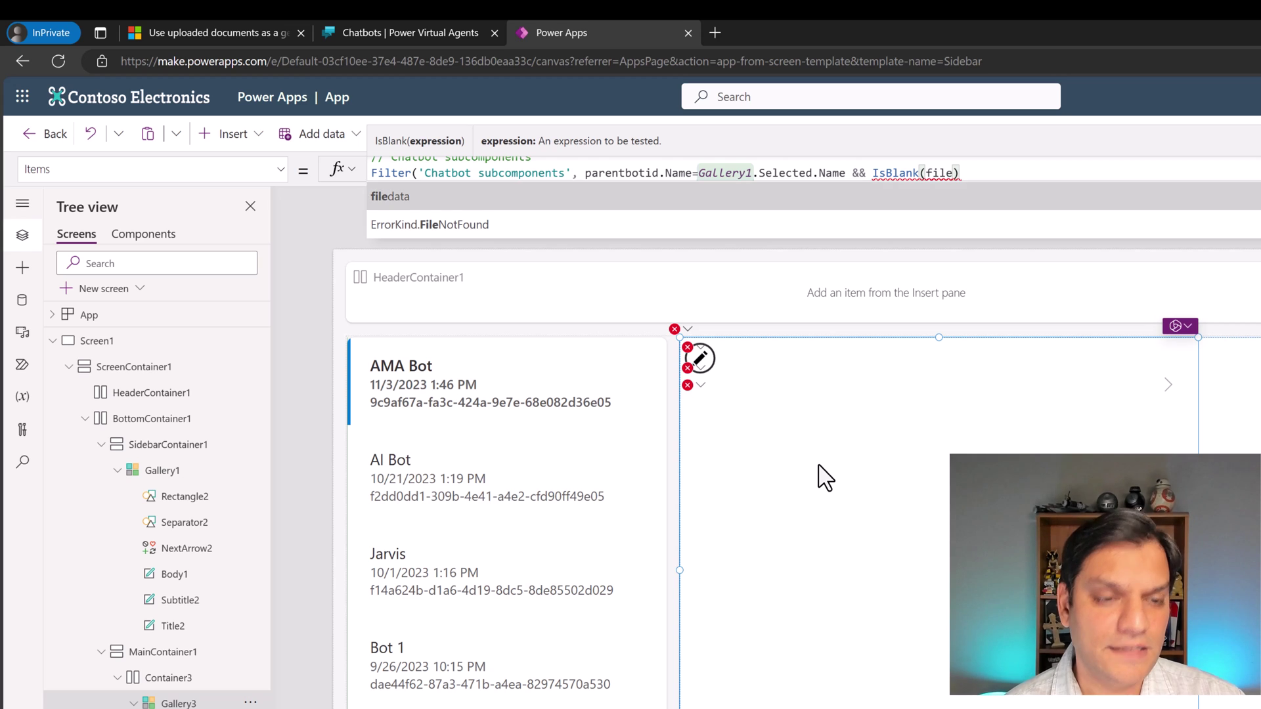
text(.)
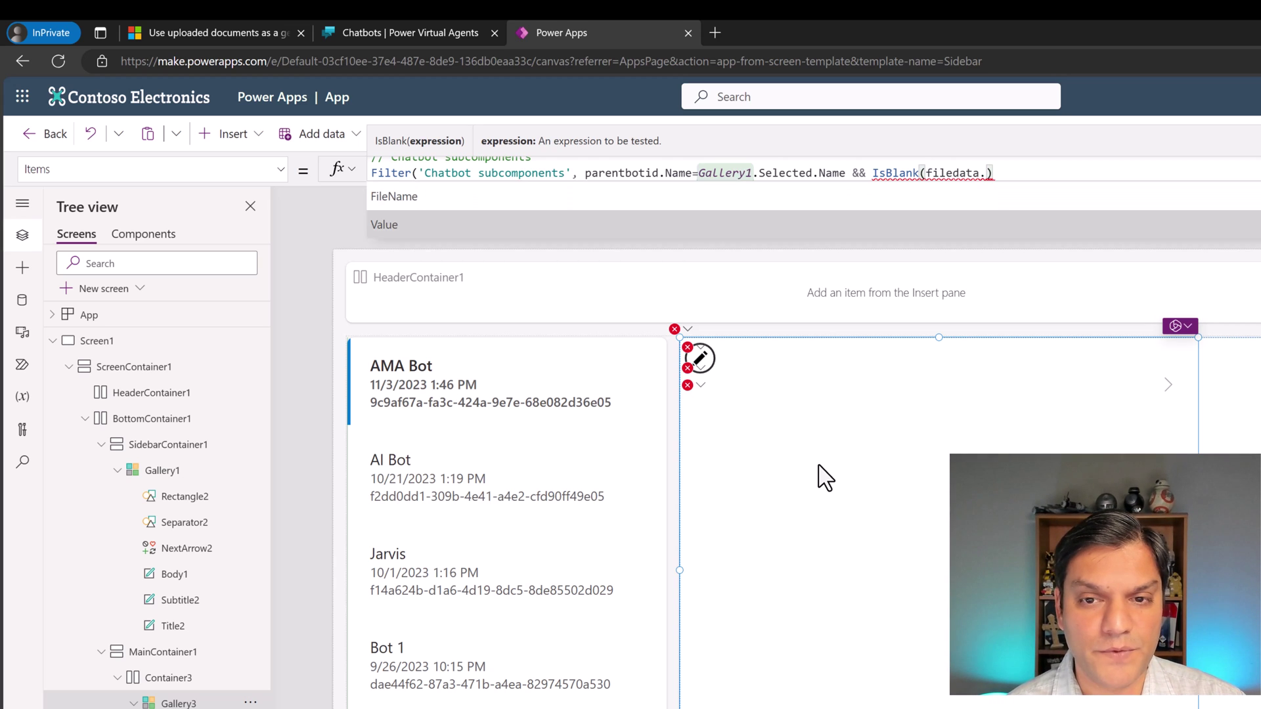
text(Value)=false)
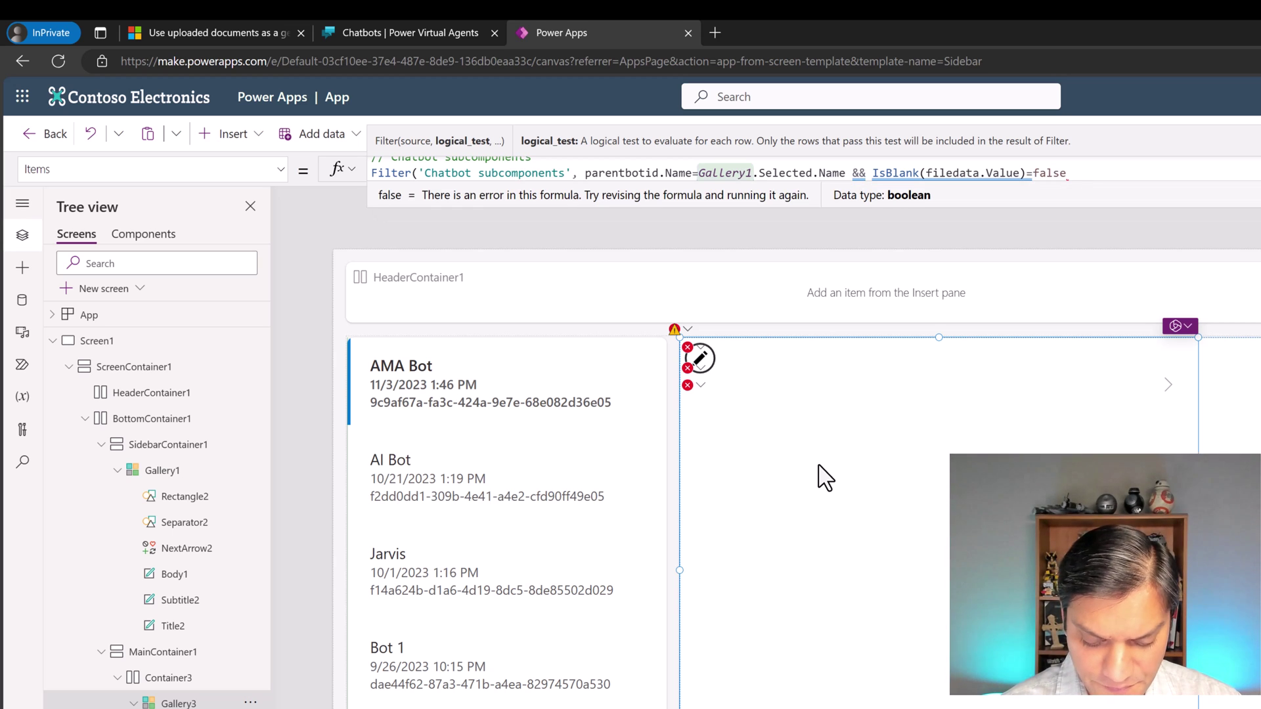
text())
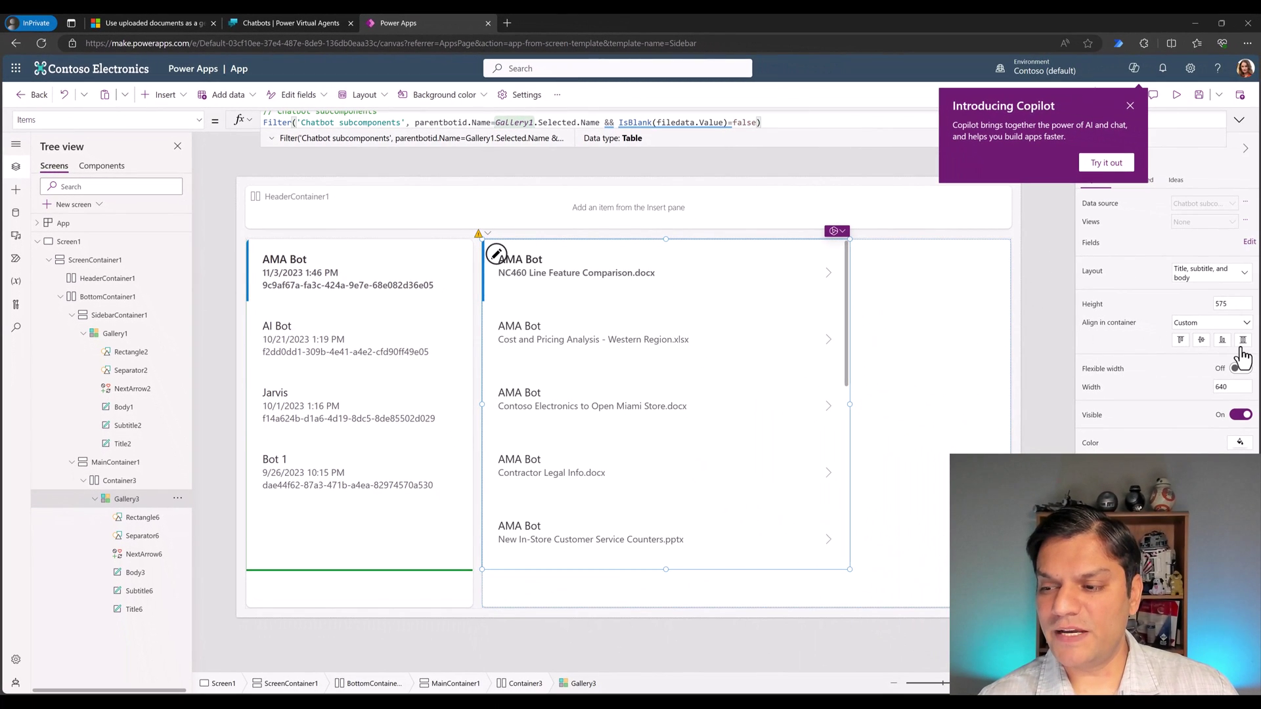
Stretch the subcomponents gallery vertically in its container and turn on flexible width
click(1242, 340)
click(1239, 368)
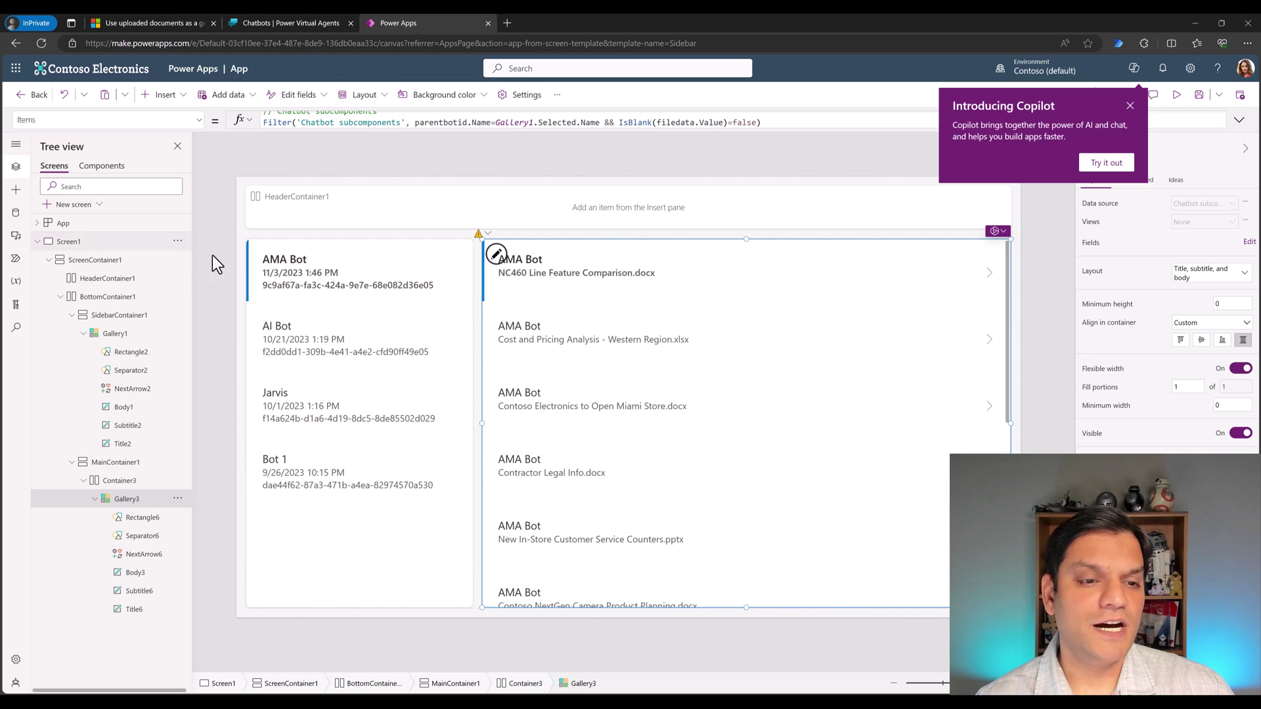
Insert a text label into the container that holds the subcomponents gallery
click(121, 486)
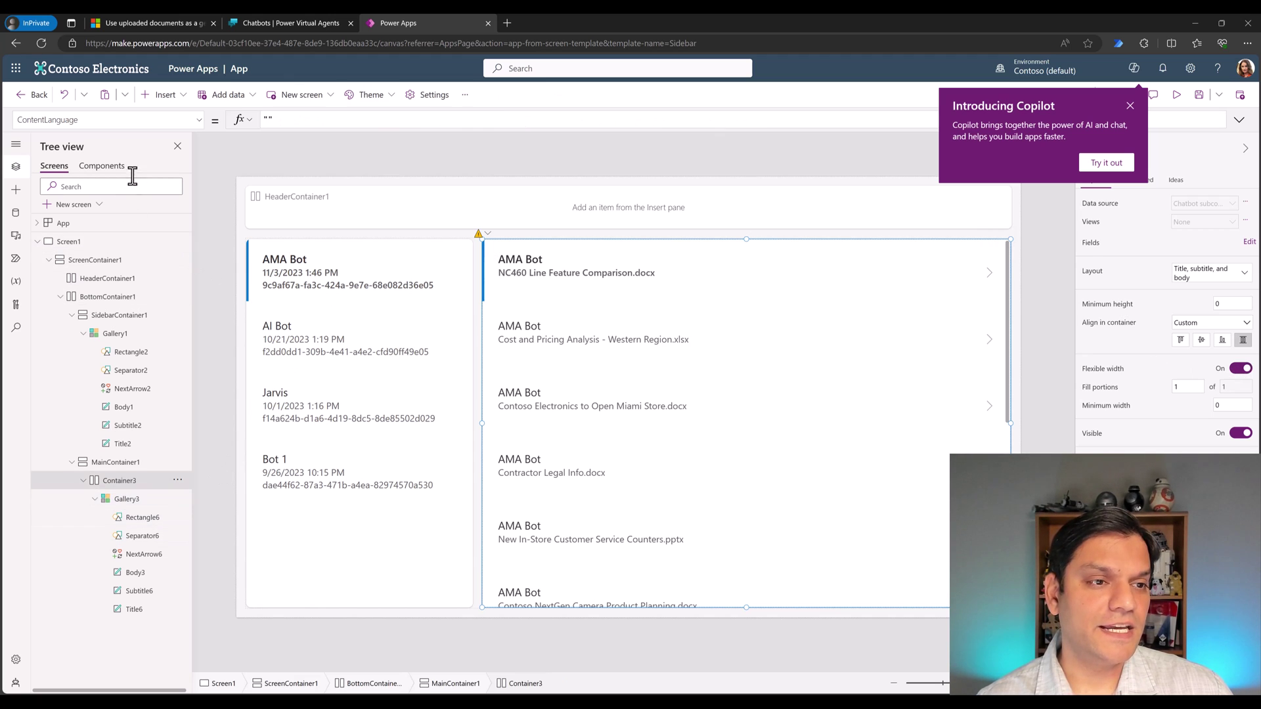
click(165, 96)
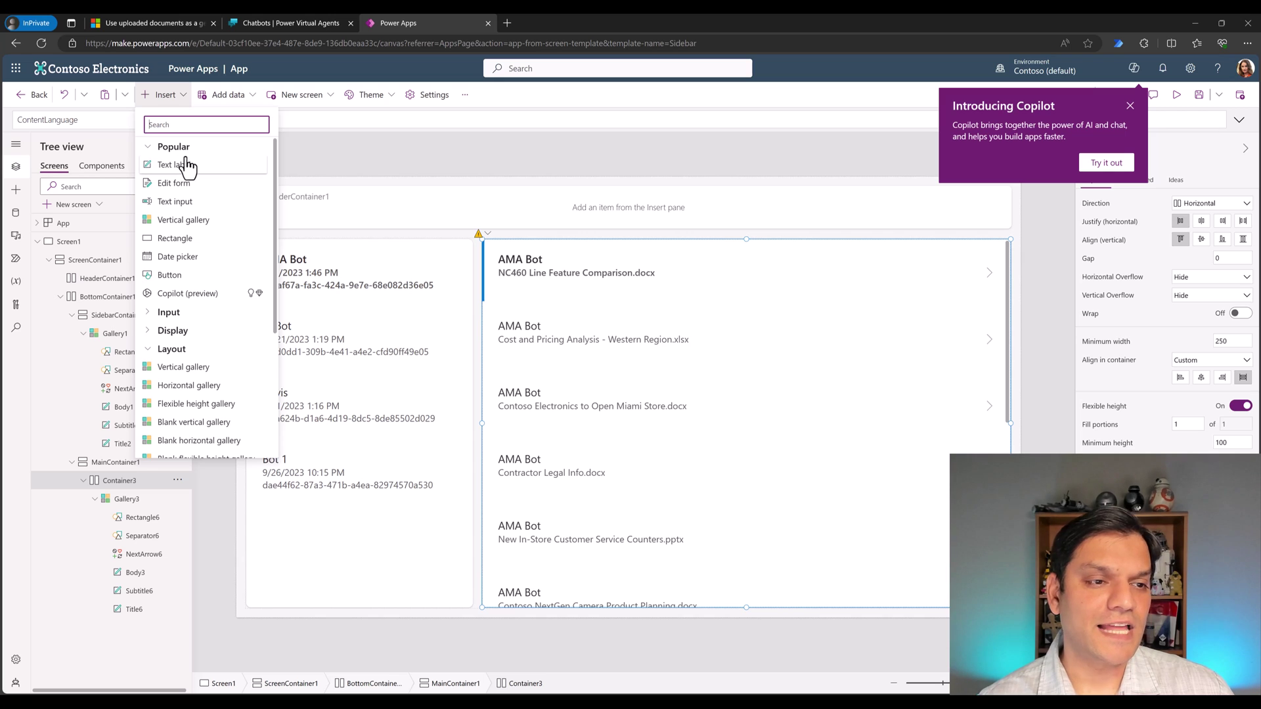
click(181, 165)
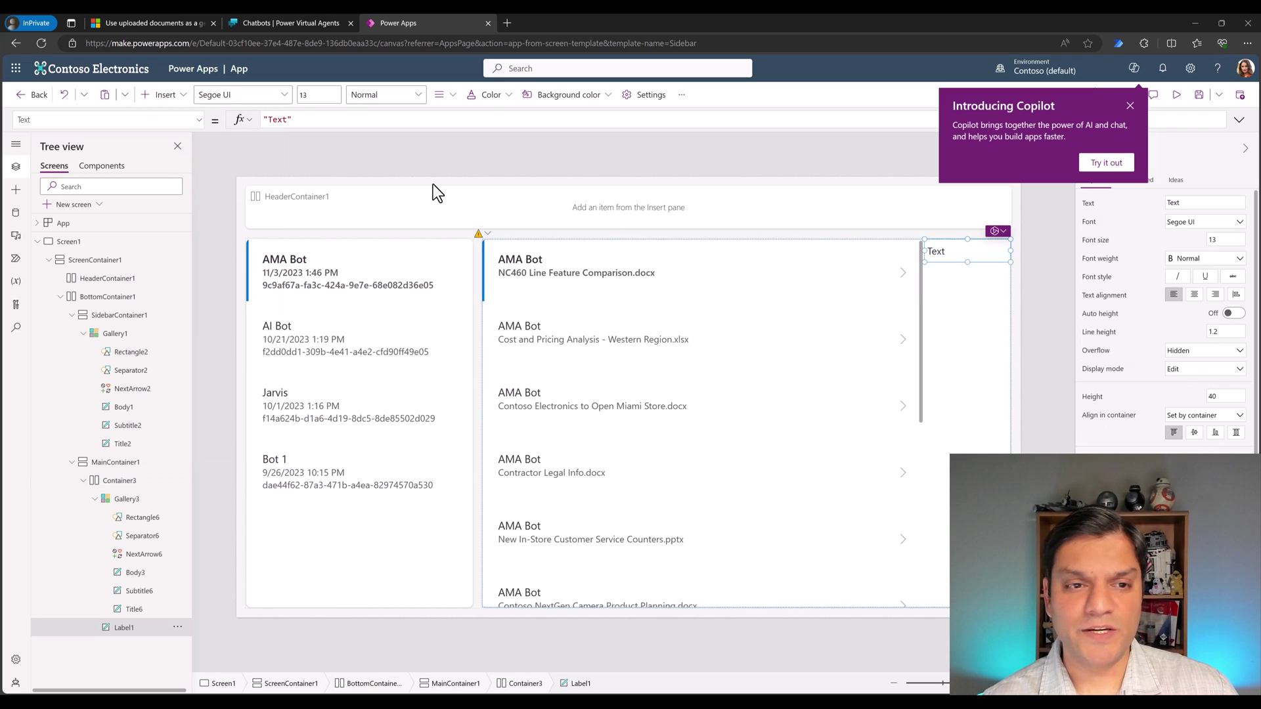
Set the new label's Text formula to CountRows(Gallery3.AllItems)
triple_click(269, 121)
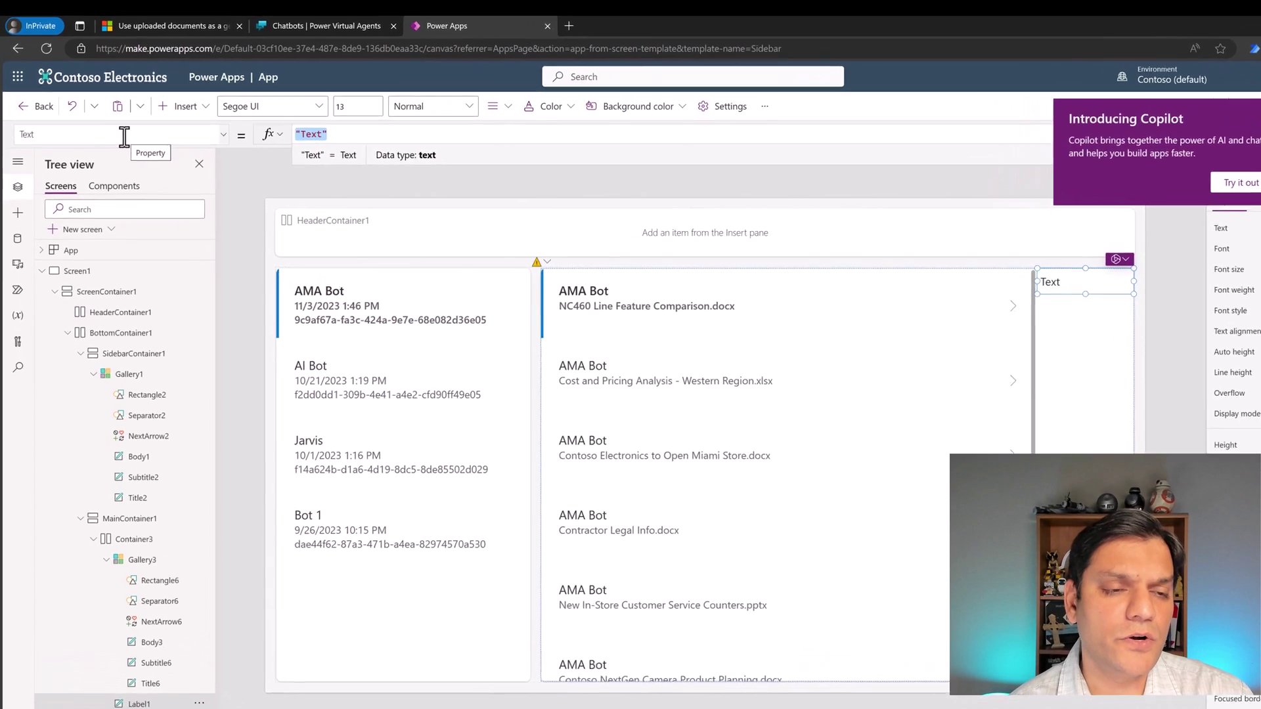
text(count)
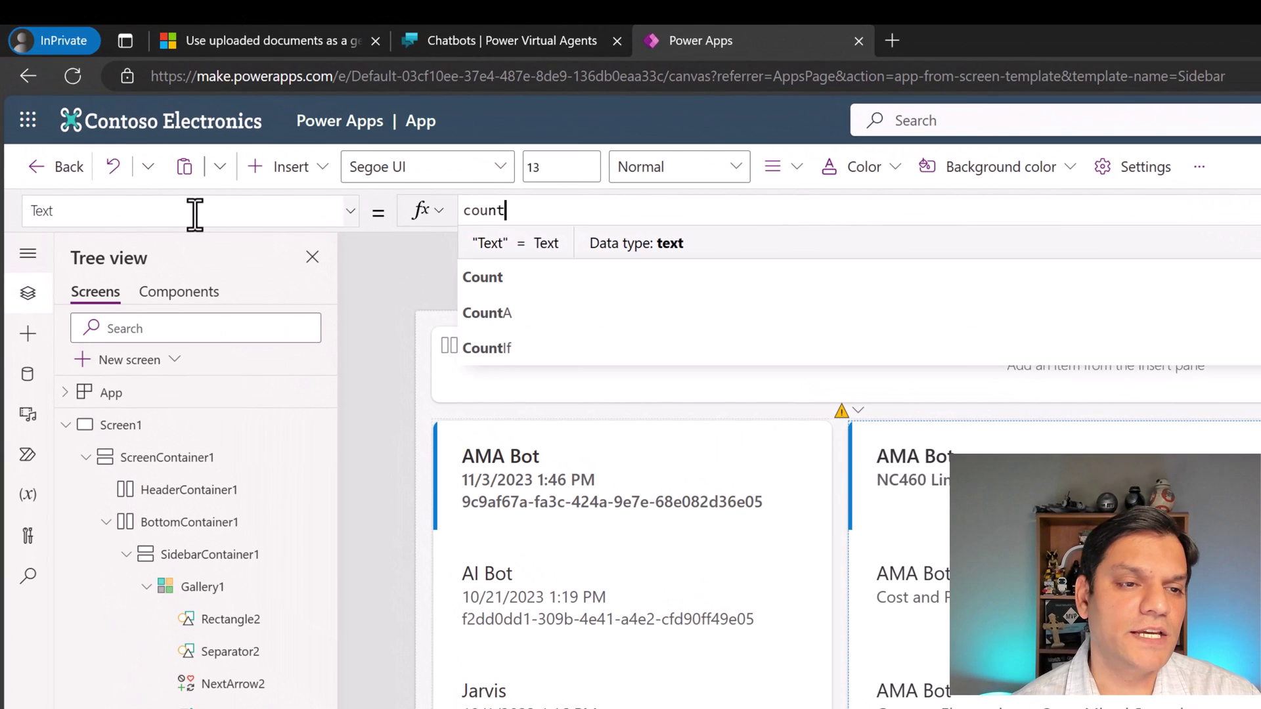
text(rows()
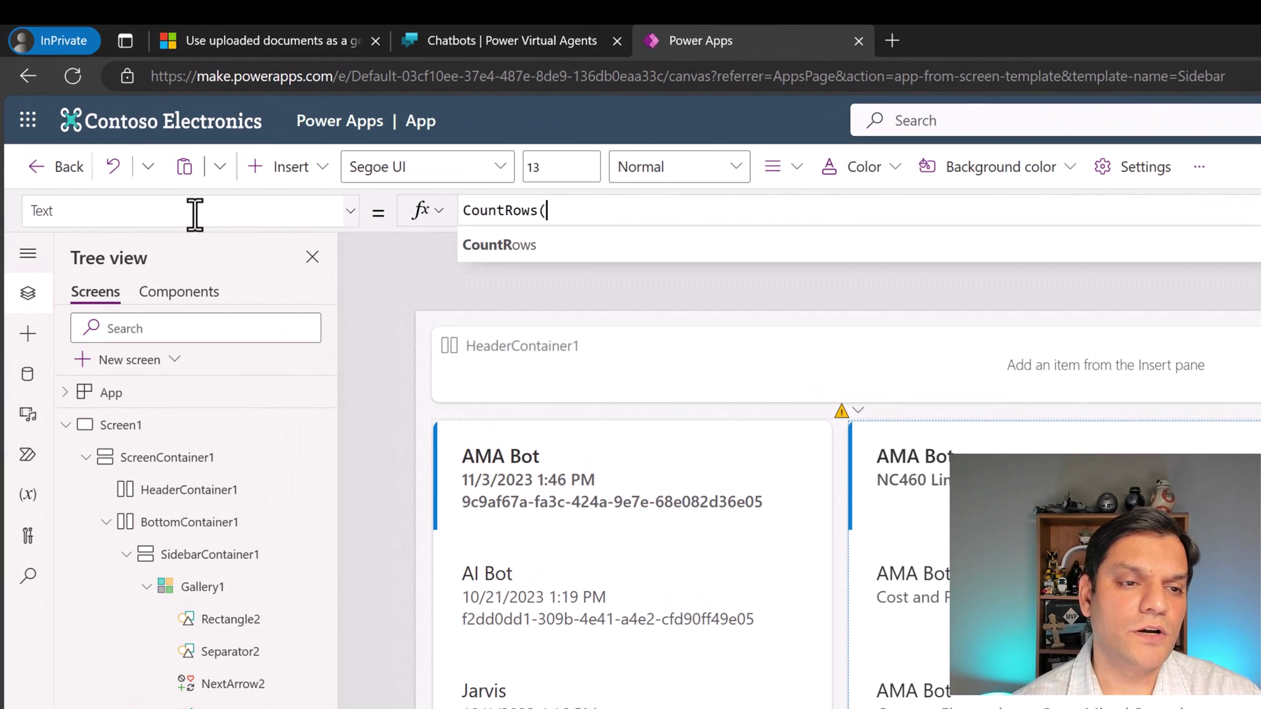
text(gall)
key(Down)
key(Tab)
text(.a)
key(Tab)
text())
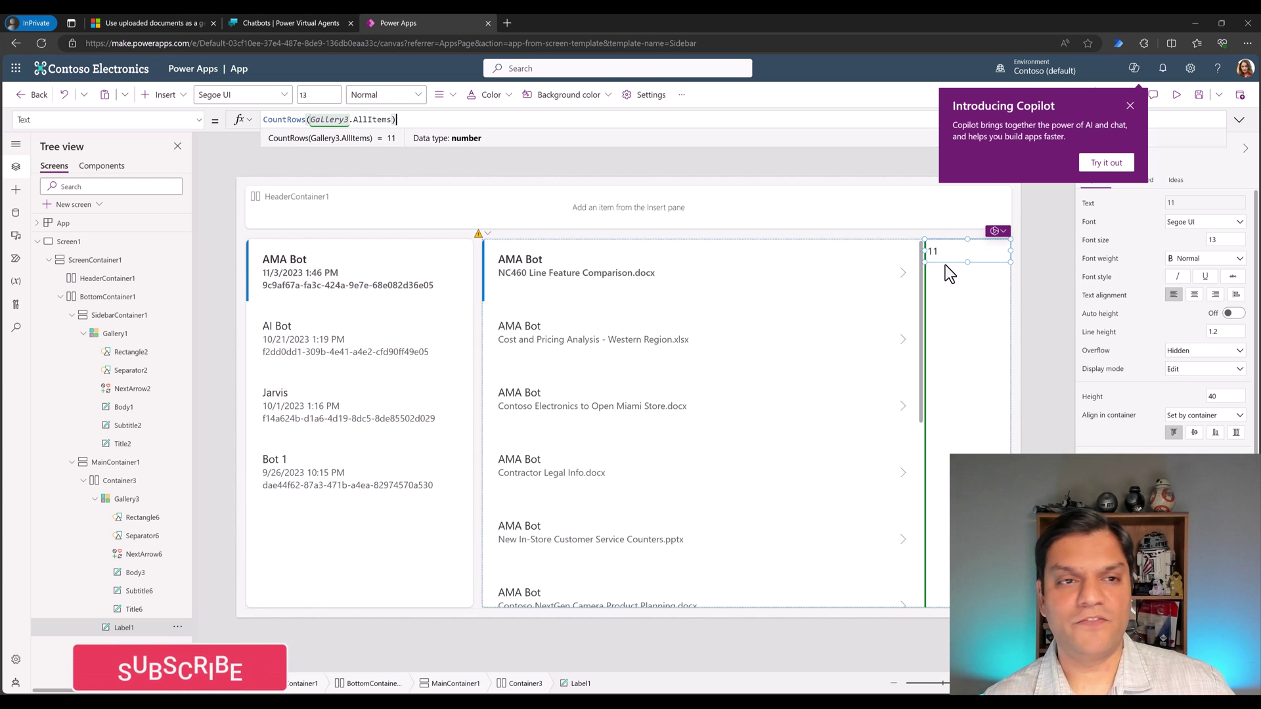
Switch to Power Virtual Agents, open AMA Bot's AI capabilities settings and examine its full list of uploaded documents
mouse_move(326, 25)
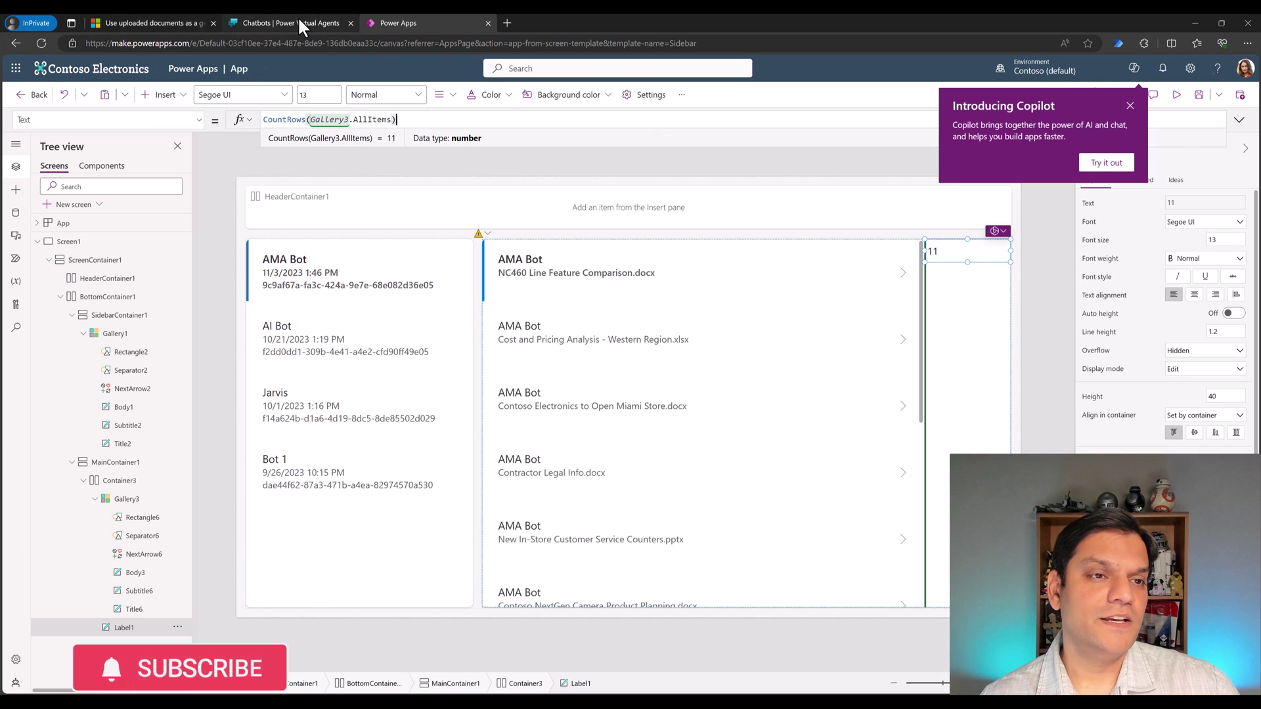
click(299, 23)
click(255, 242)
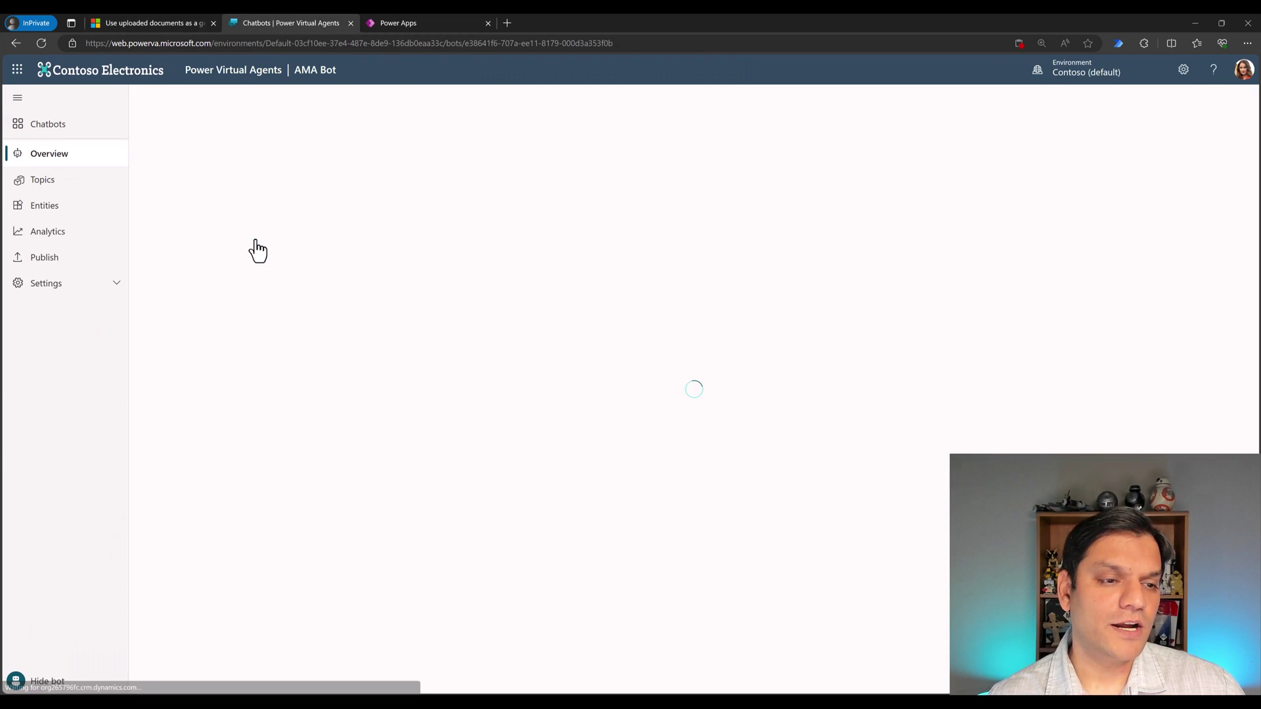
click(56, 287)
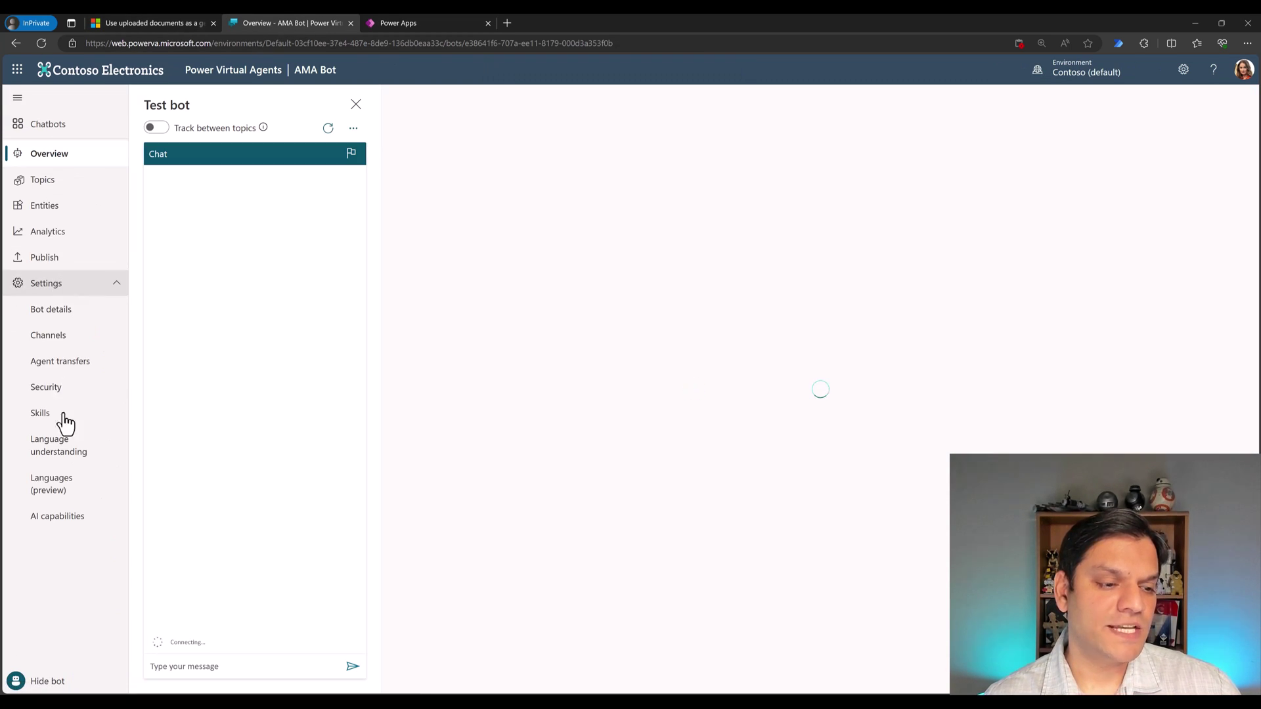
click(58, 518)
scroll(671, 570, down, 5)
scroll(672, 570, down, 3)
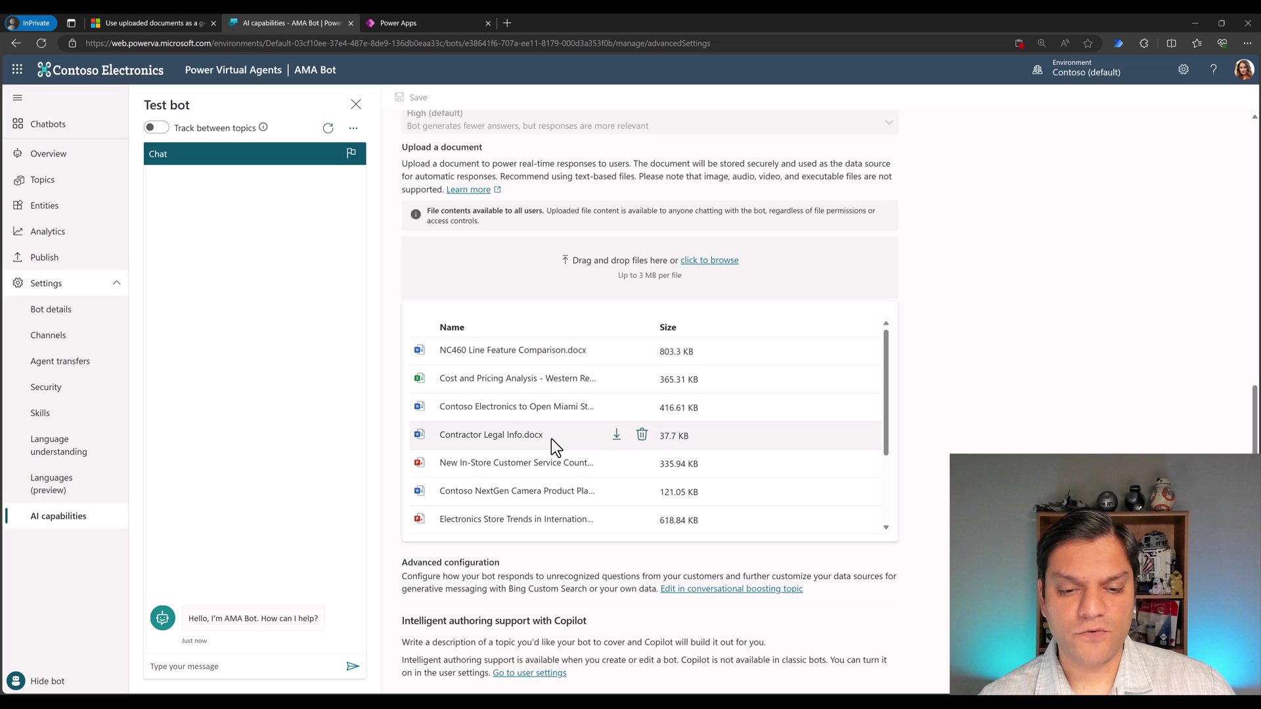
scroll(590, 529, down, 1)
scroll(590, 529, down, 4)
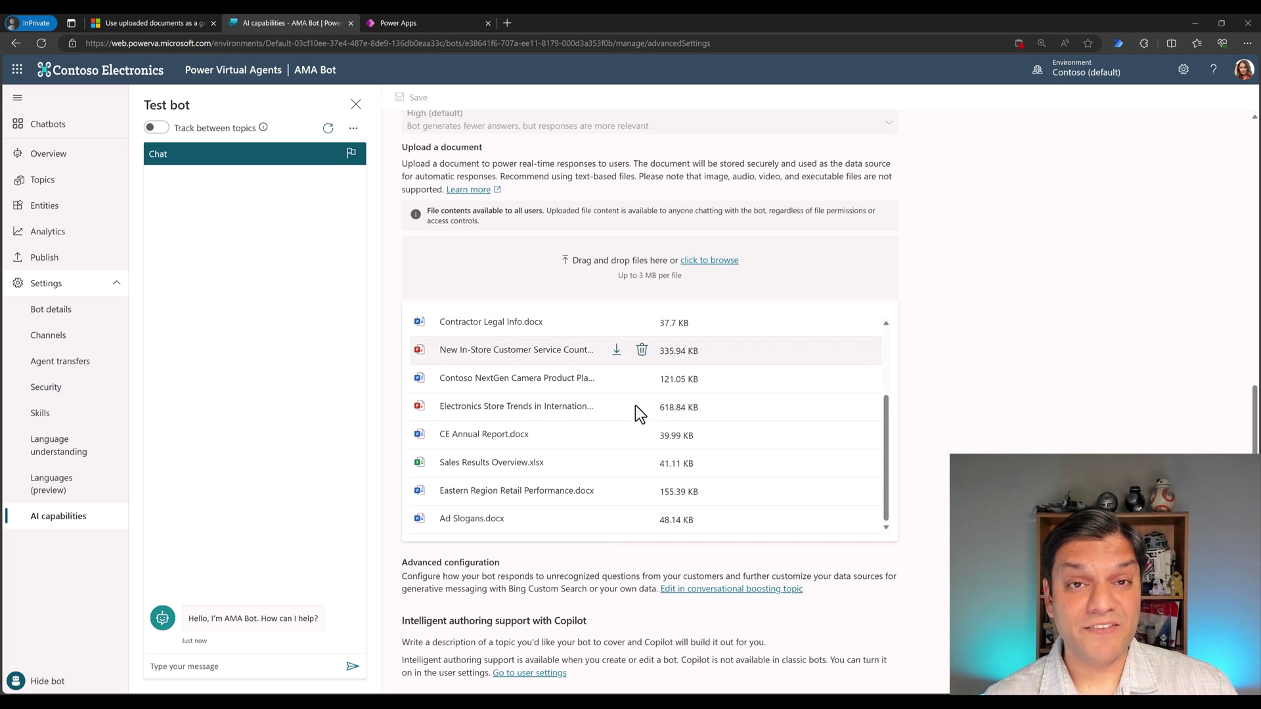
Return to the canvas app in Power Apps, dismiss the Copilot introduction and expand the subcomponents gallery's Items formula for review
click(435, 24)
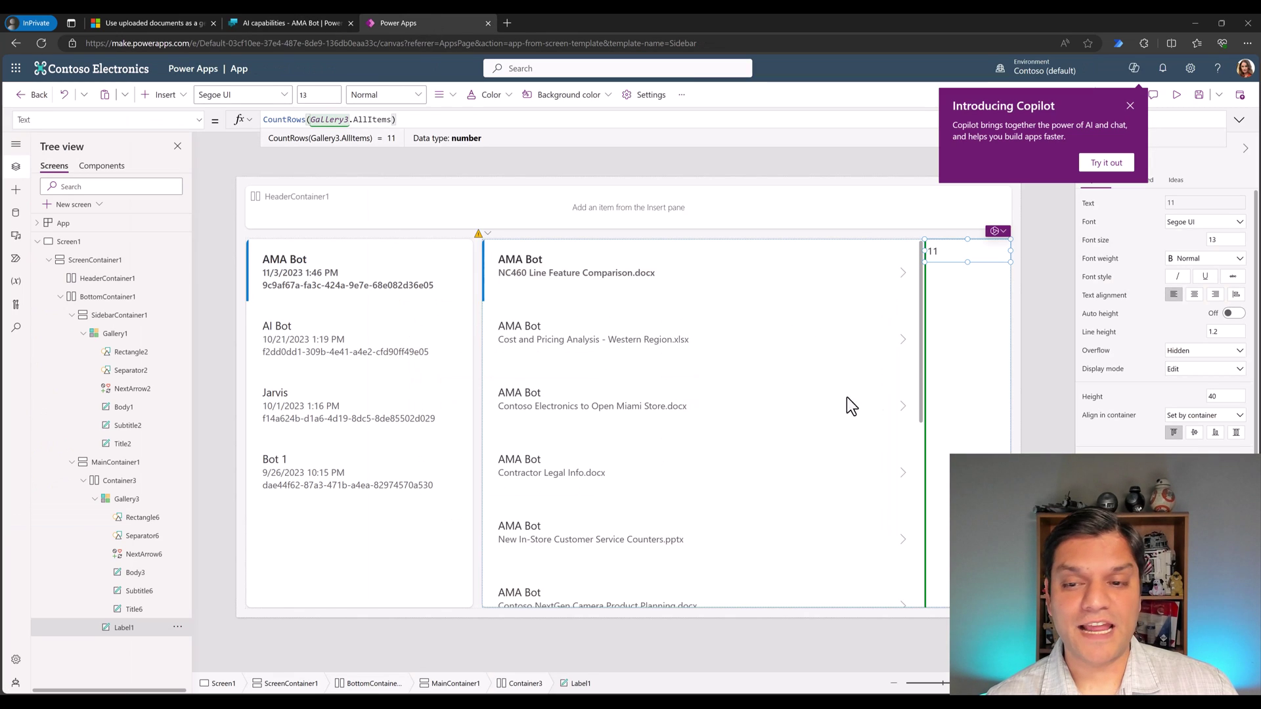
click(763, 381)
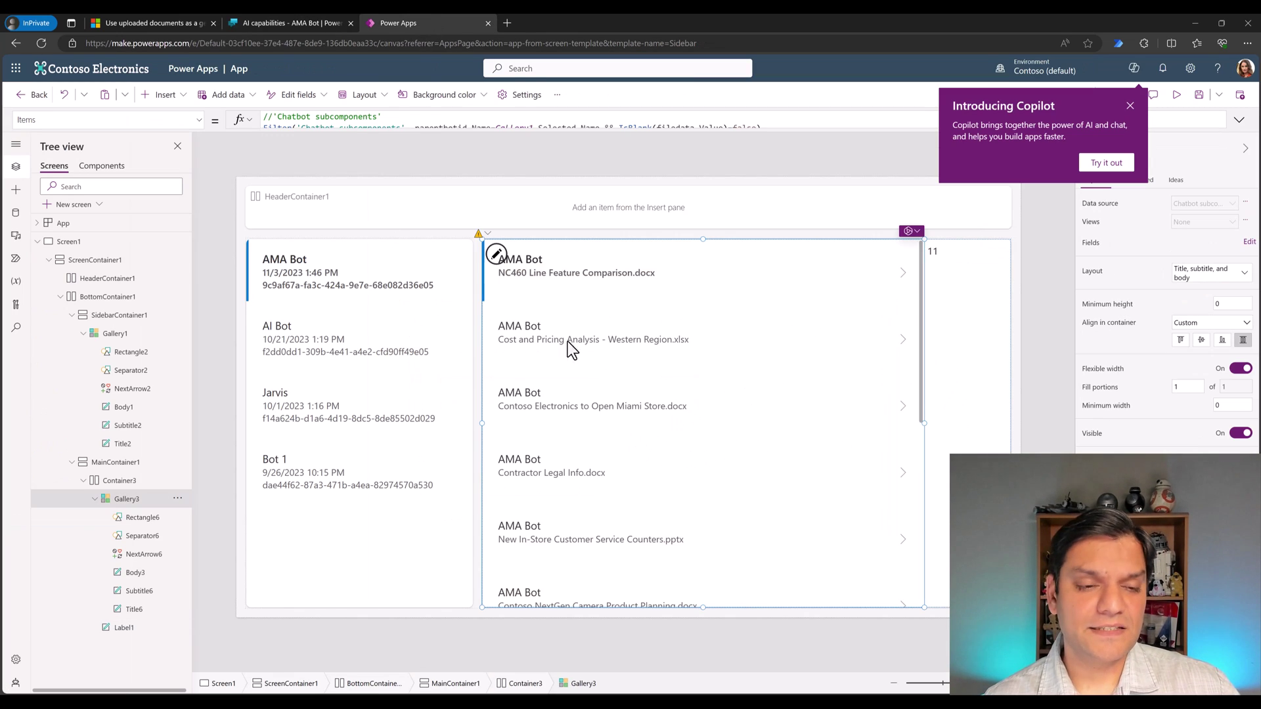
click(372, 514)
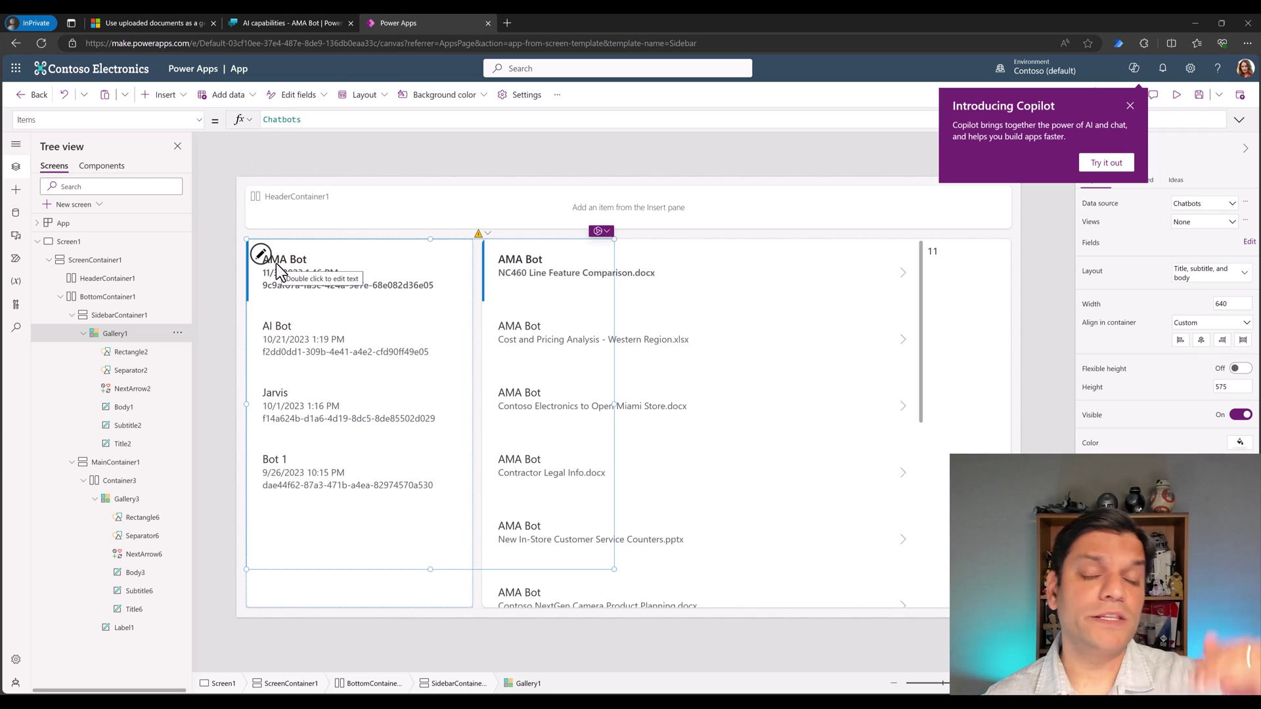
click(760, 322)
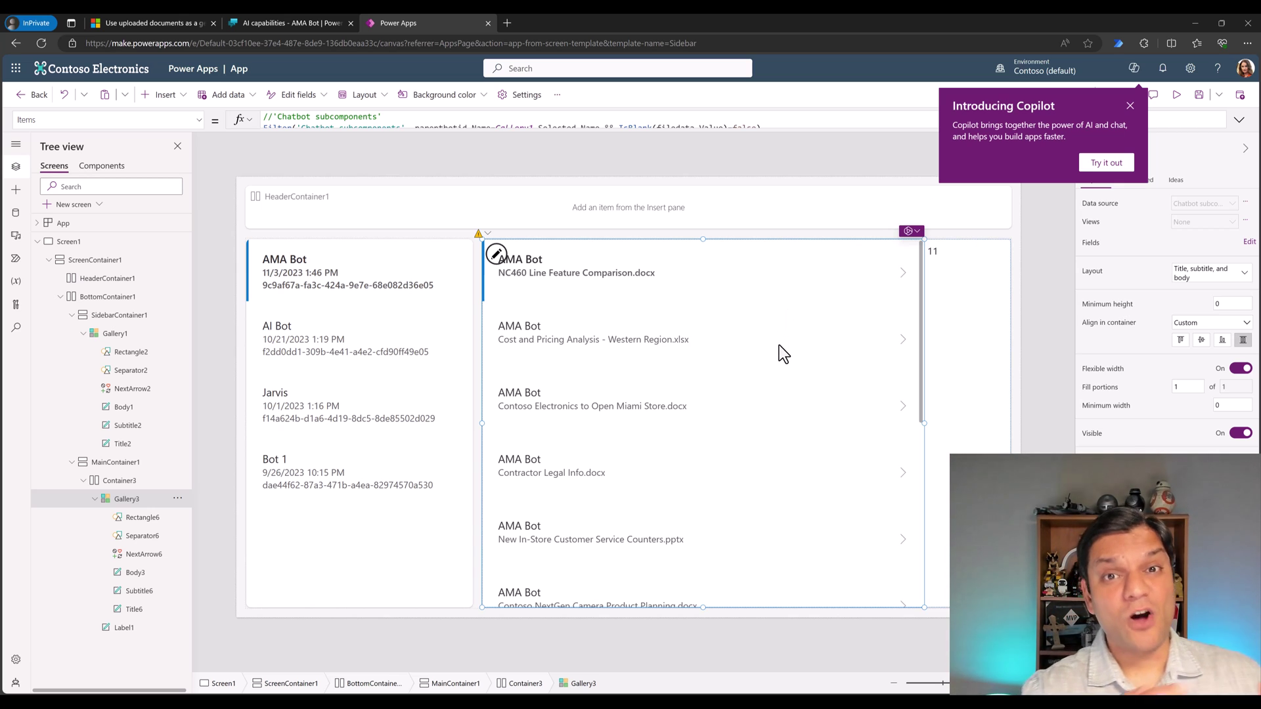
click(1130, 106)
click(1239, 120)
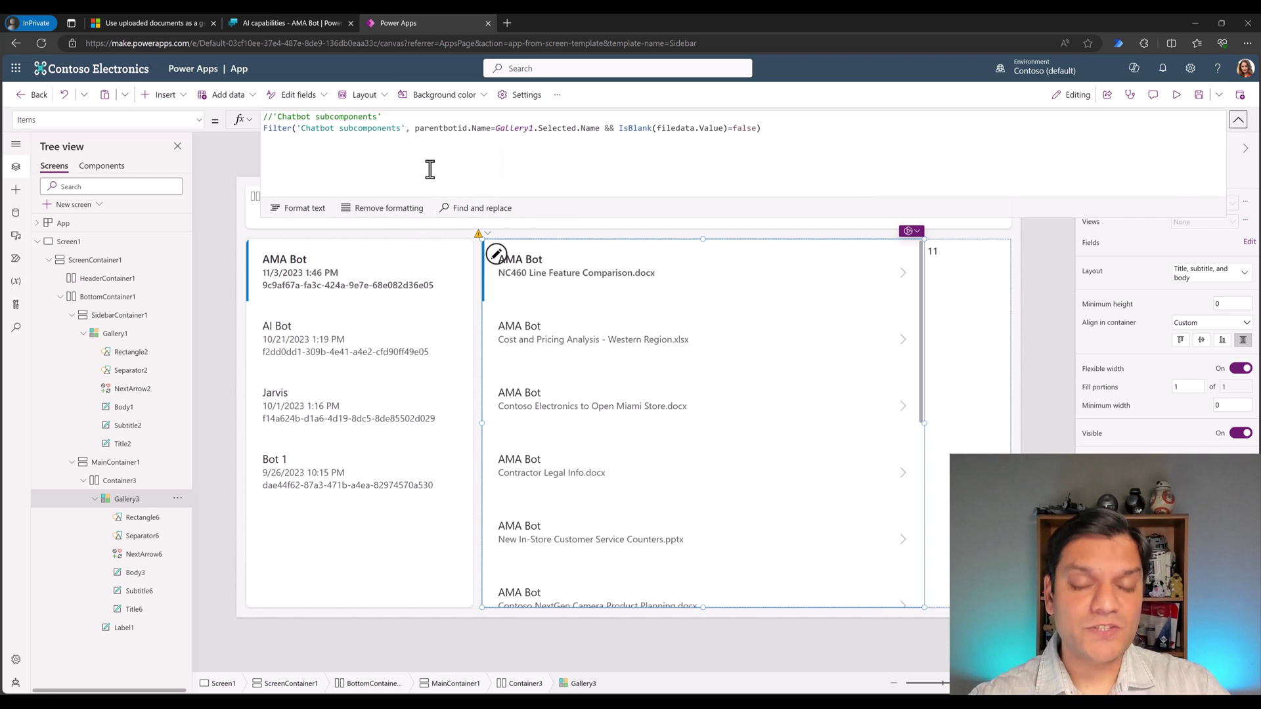
Open the Power Apps home page of the Contoso (default) environment in a new browser tab
click(503, 23)
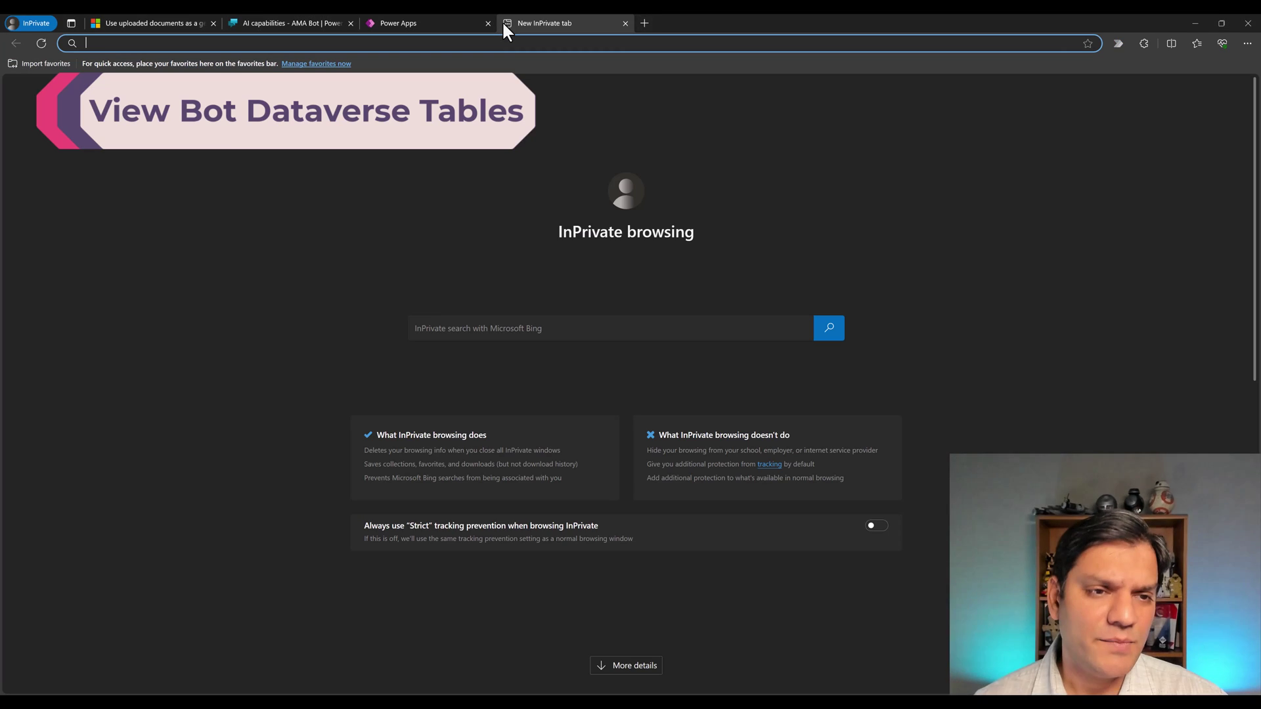
text(https://make.powerapps.com/environments/Default-03cf10ee-37e4-487e-8de9-136db0eaa33c/home)
key(Return)
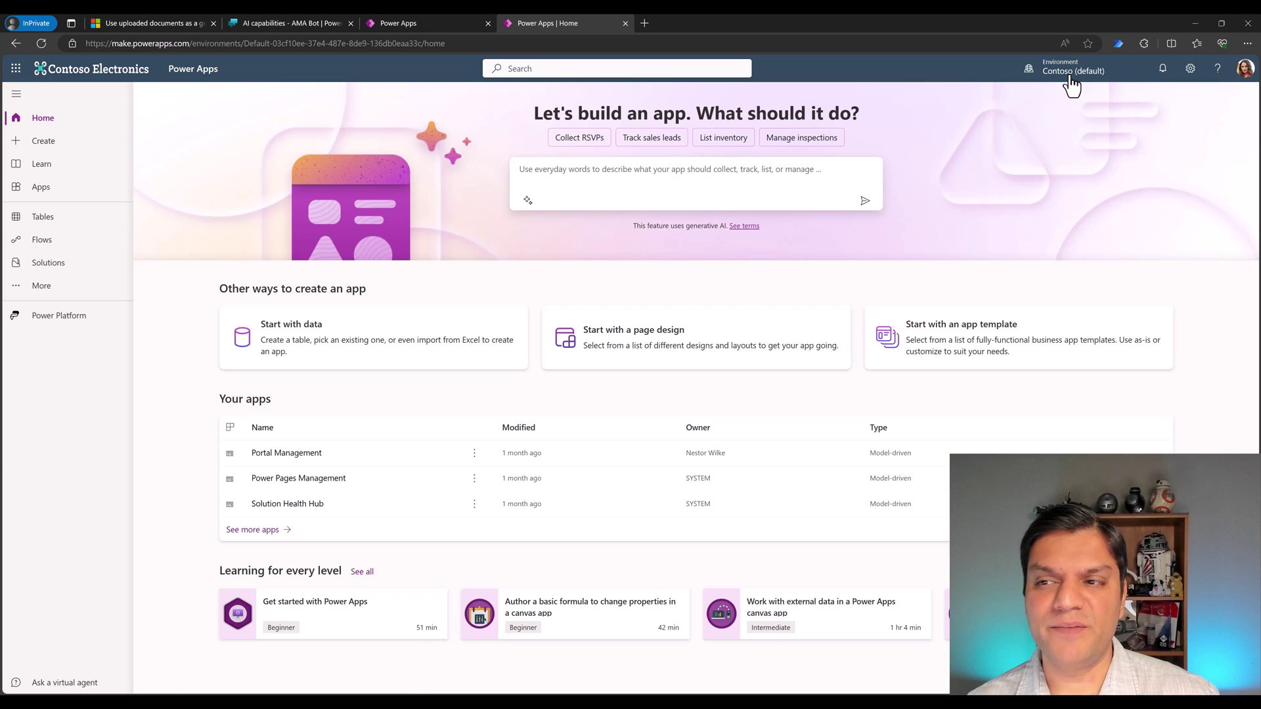
Search all Dataverse tables for chatbot and open the Chatbot table to view its records
click(30, 226)
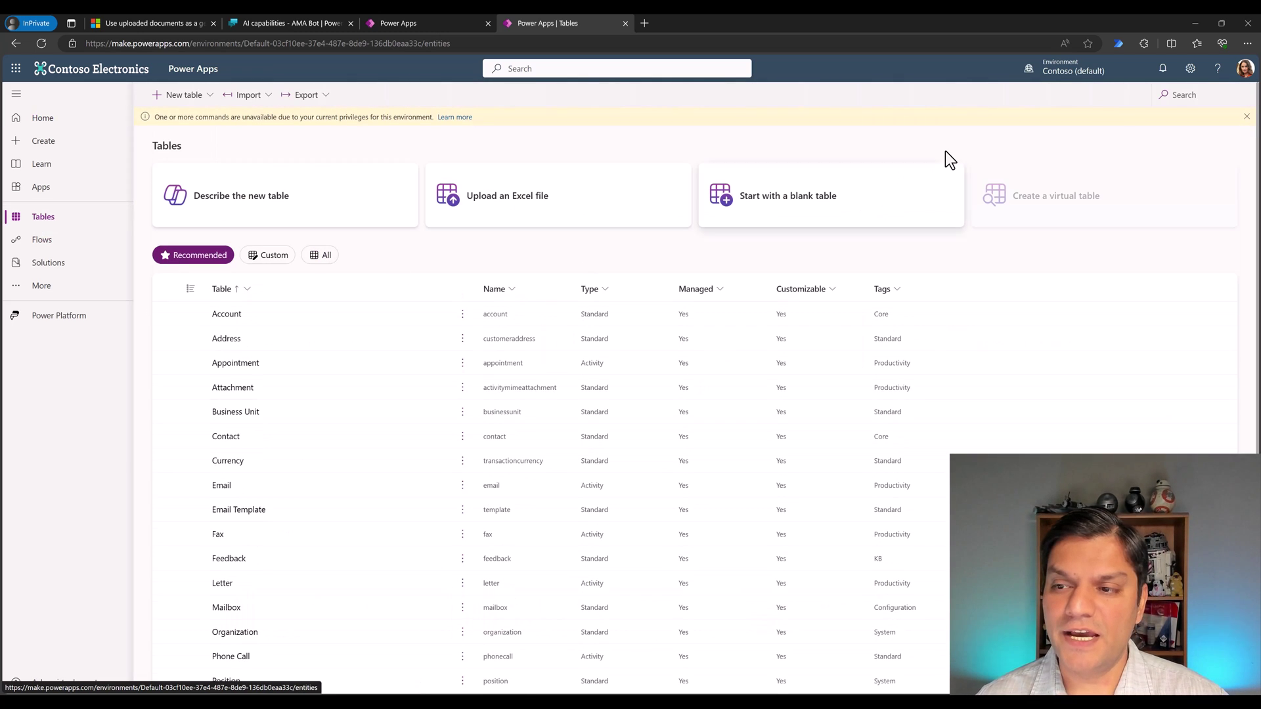
click(1191, 94)
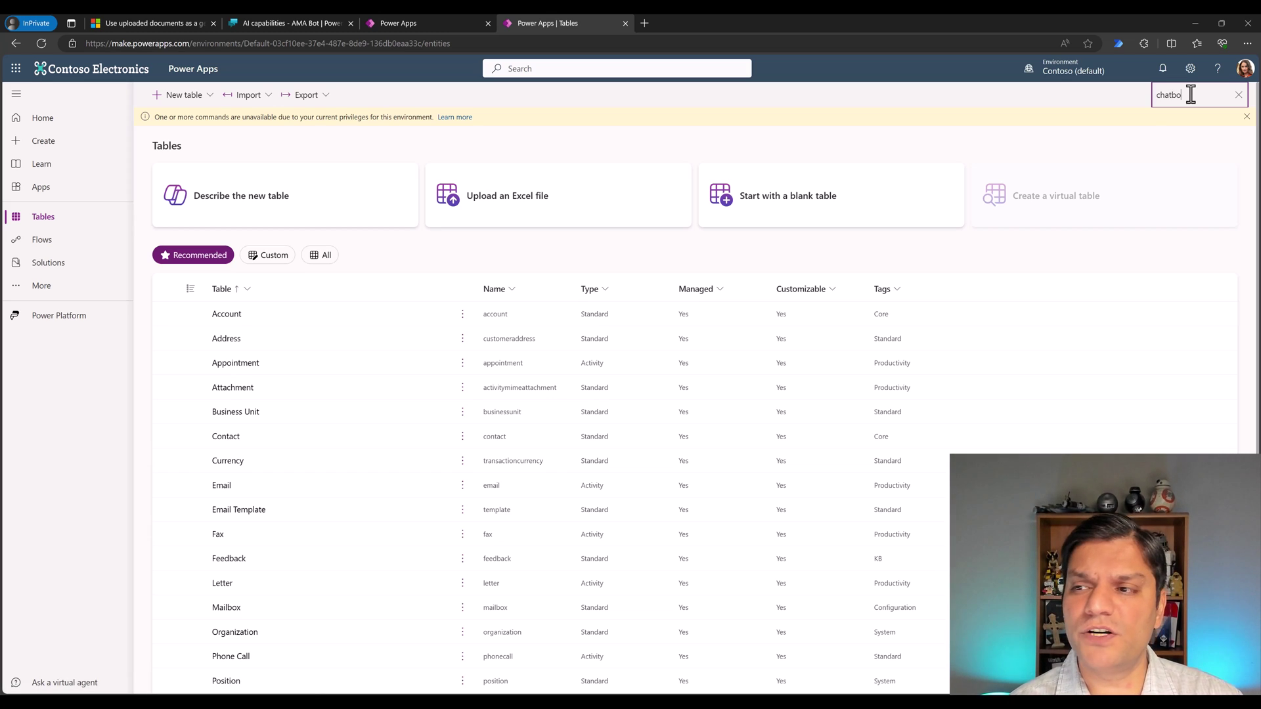
key(Return)
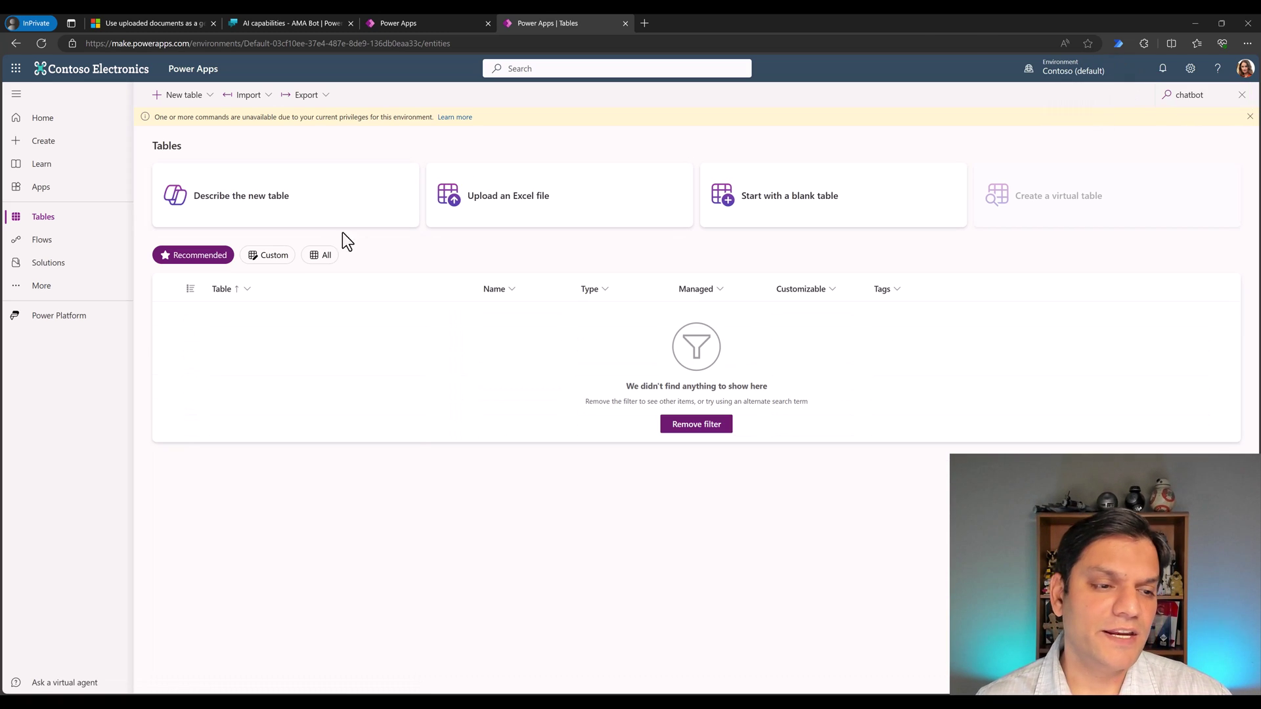
click(330, 260)
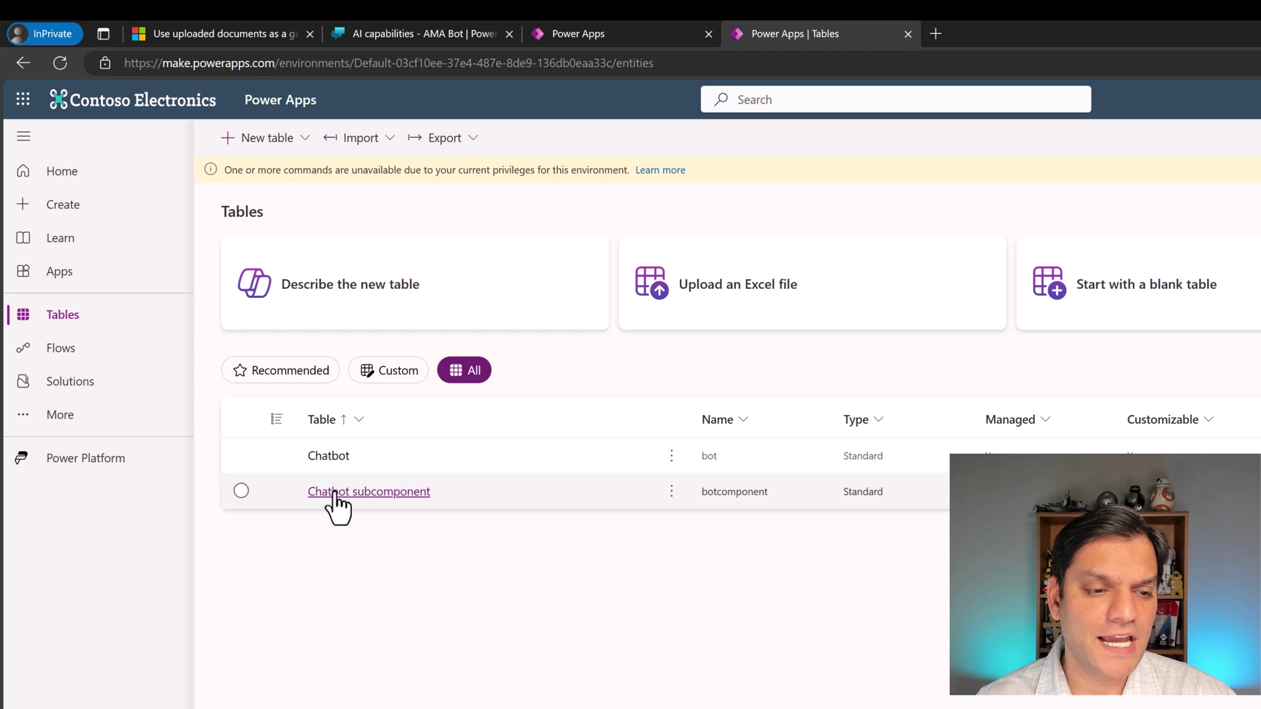
click(331, 457)
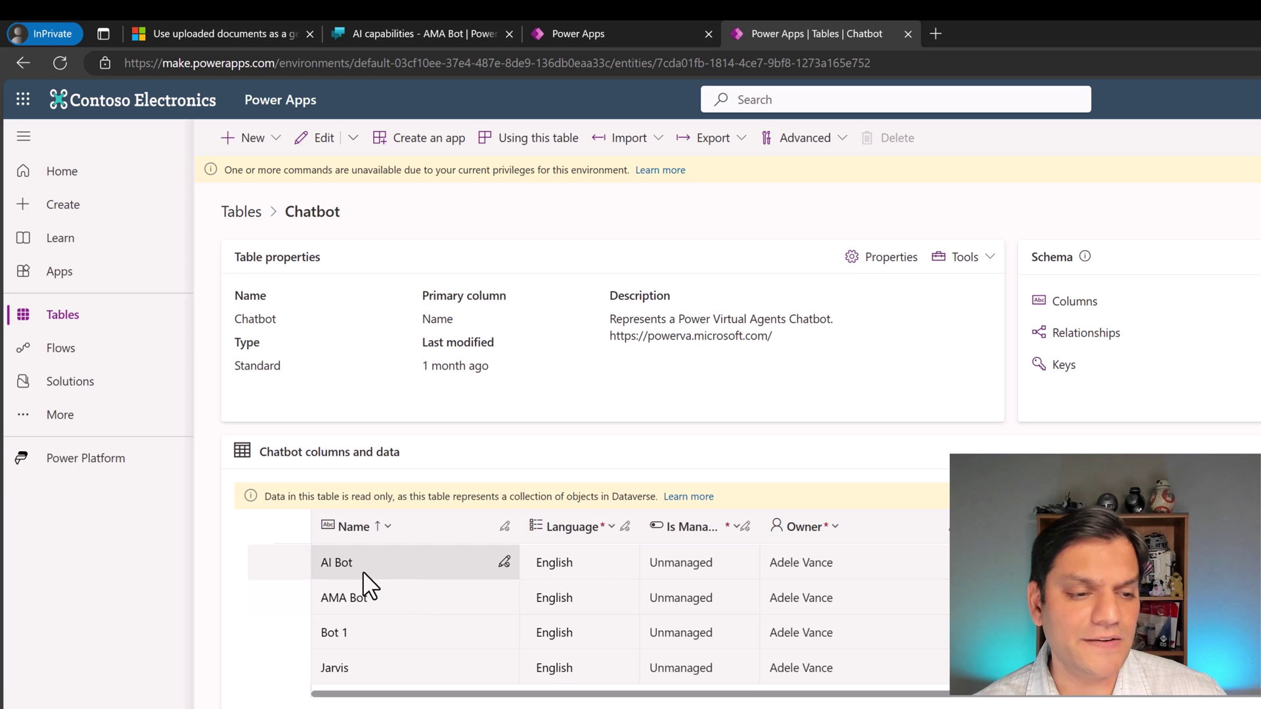
In a duplicate of this browser tab, search all tables for chatbo and open the Chatbot subcomponent table
right_click(813, 25)
click(878, 124)
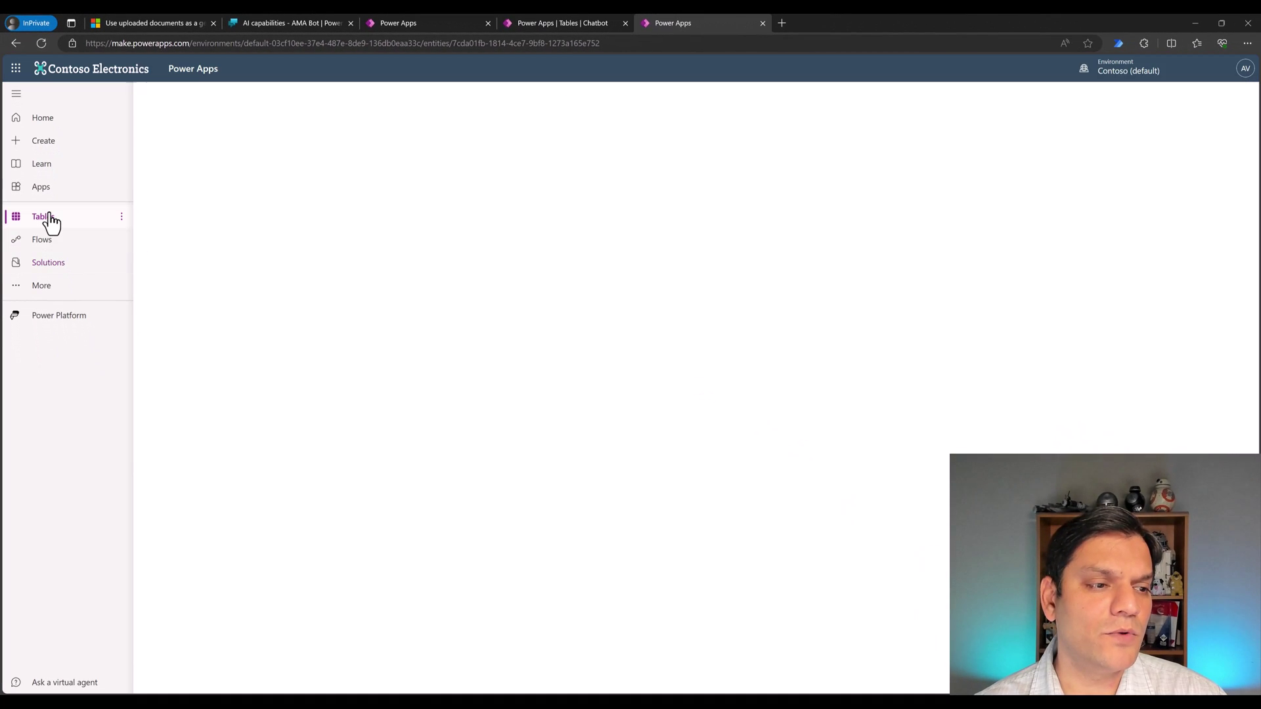
click(49, 227)
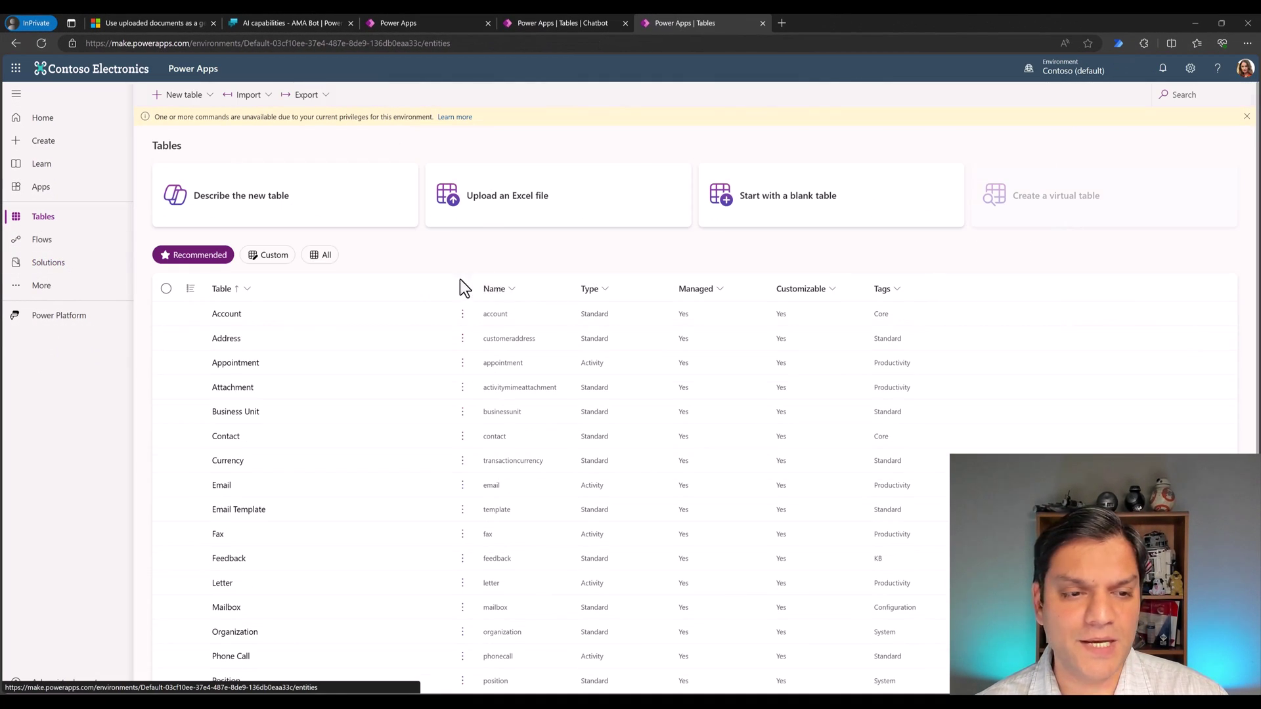
click(321, 254)
click(1186, 96)
text(chatbo)
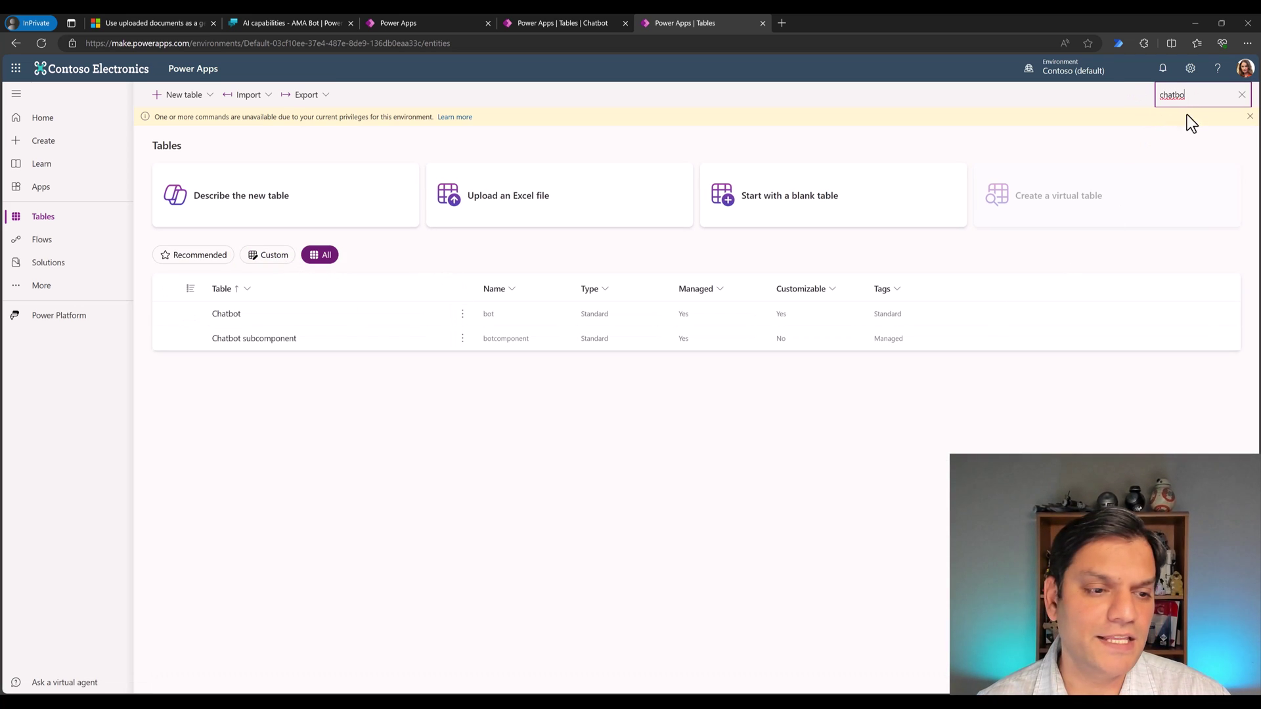
click(253, 339)
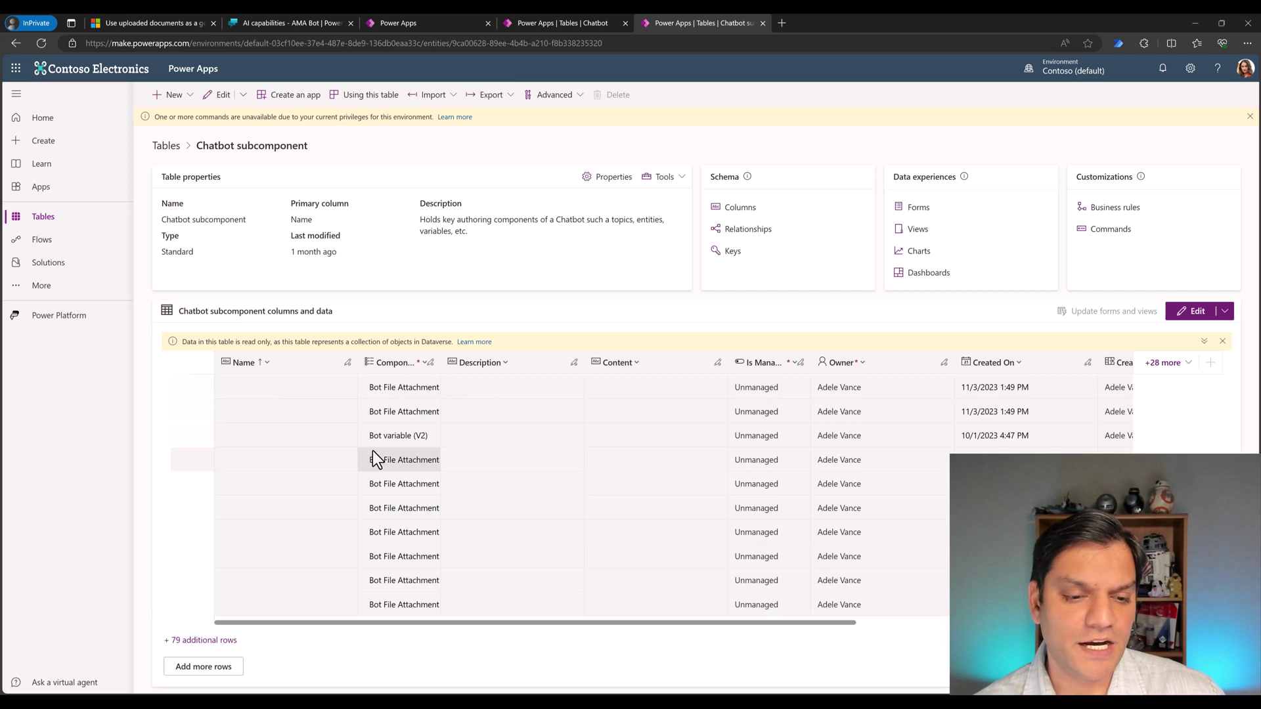
Widen the ComponentType column and show all existing columns in the Chatbot subcomponent data grid
drag(442, 362, 510, 363)
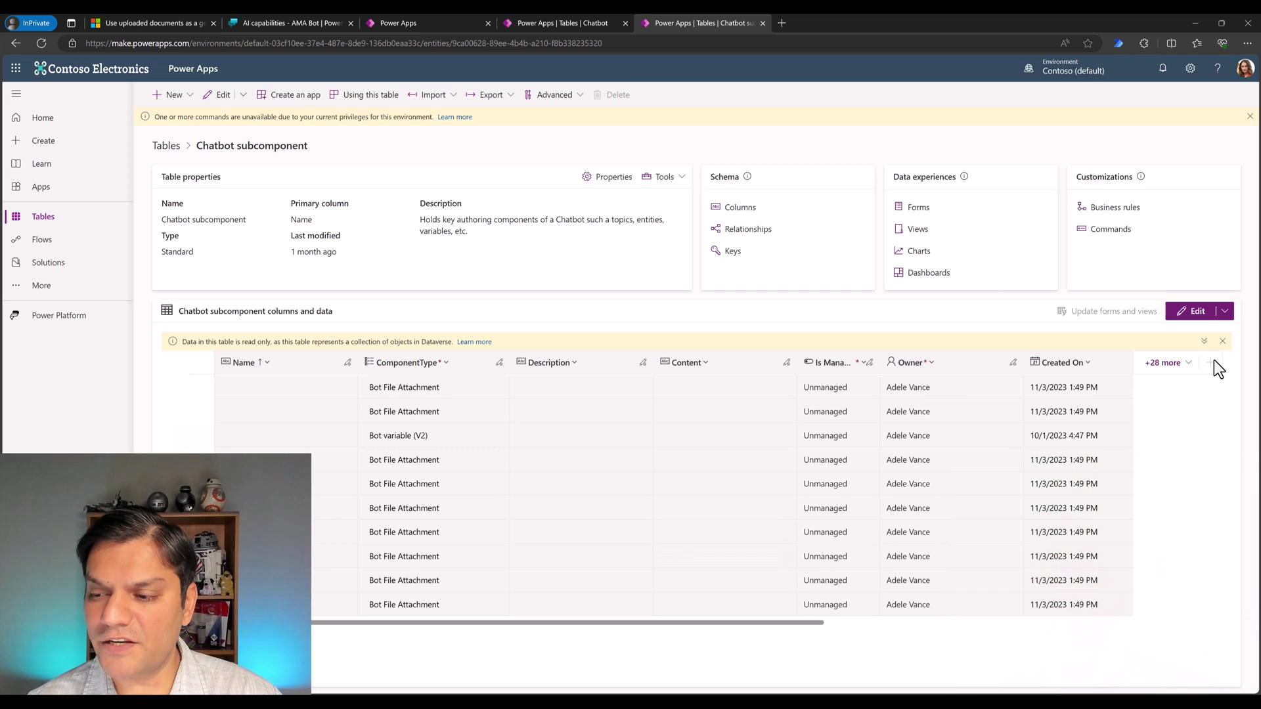
click(1175, 363)
click(960, 443)
click(960, 443)
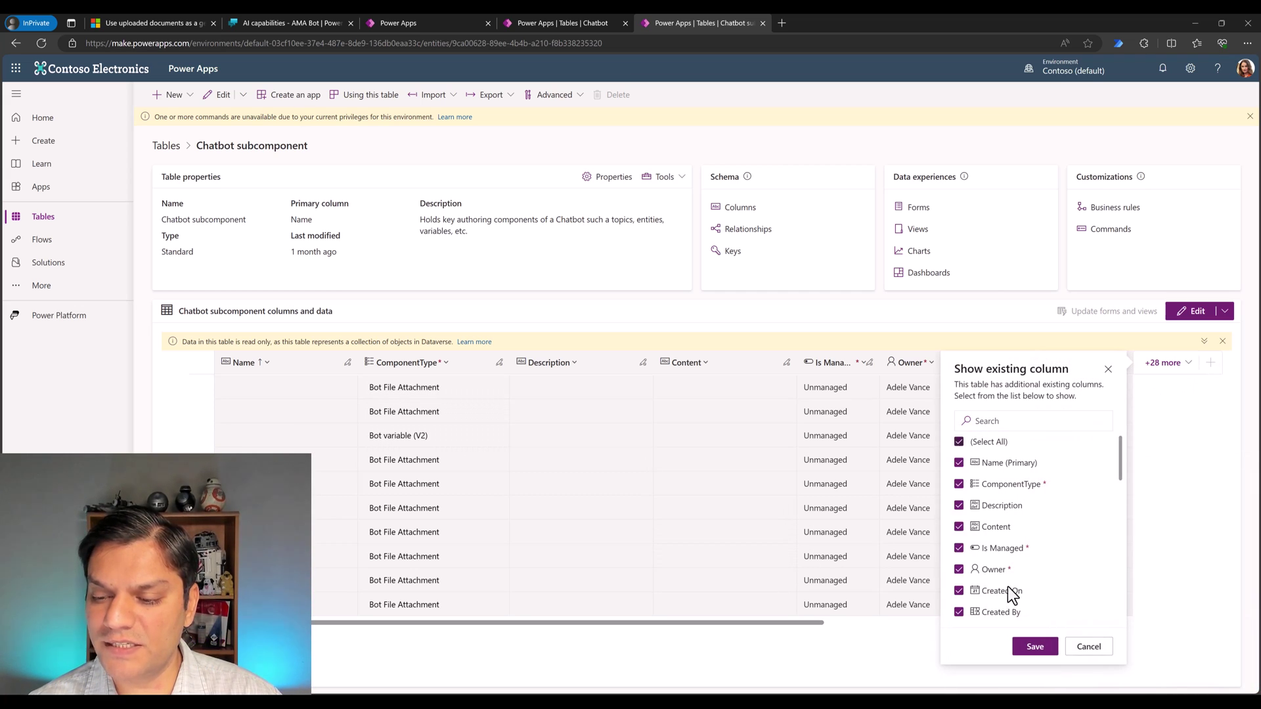
click(1035, 647)
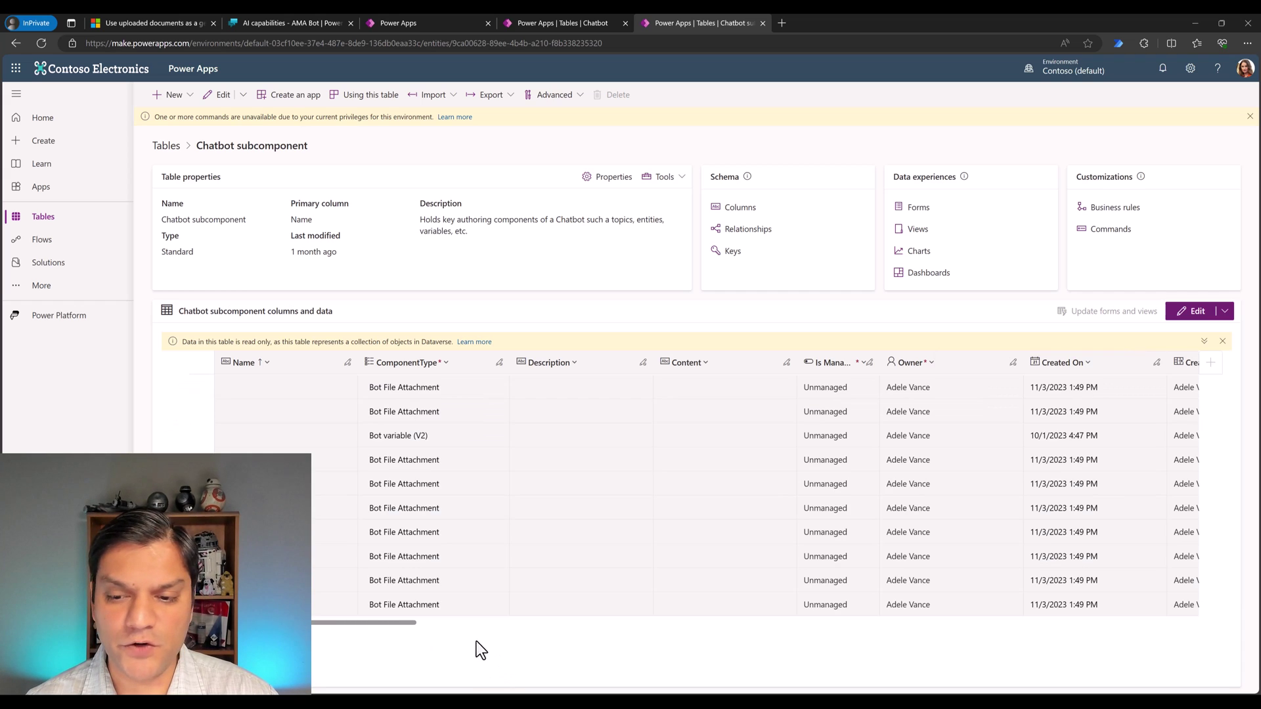
Examine the filedata column of the Chatbot subcomponent data and select the first record's attachment cell
drag(387, 624, 693, 641)
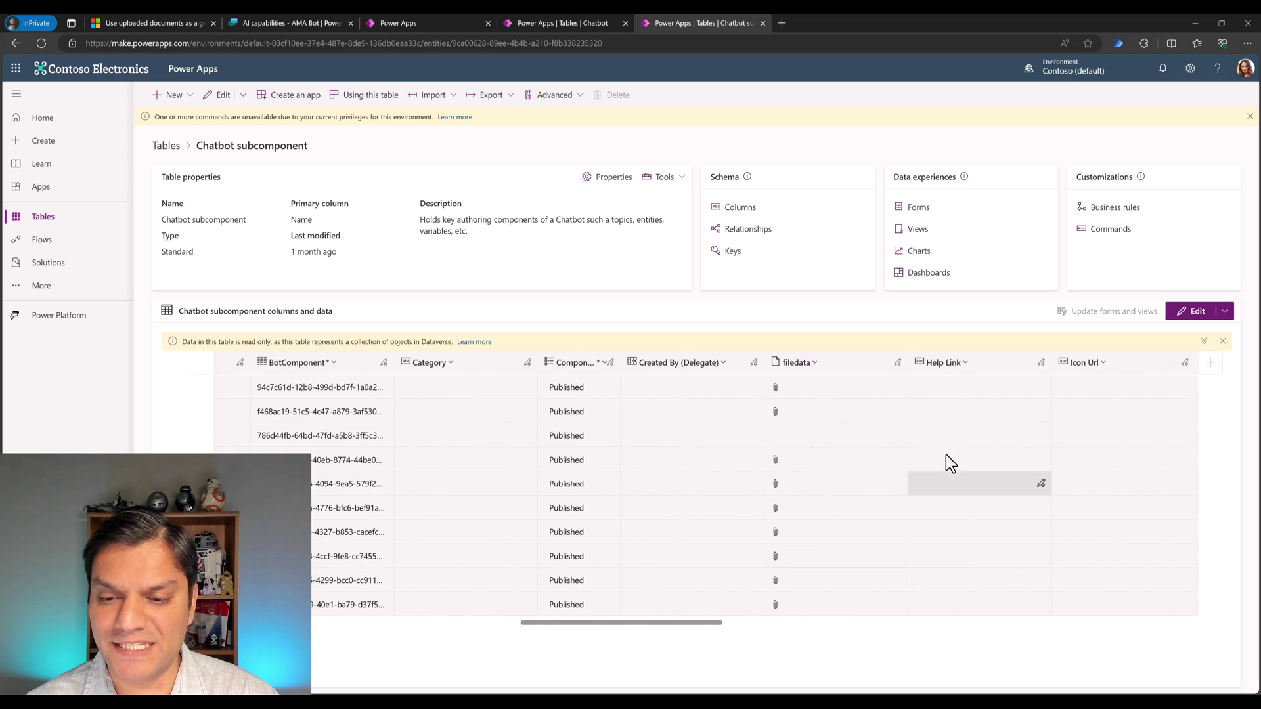
click(777, 386)
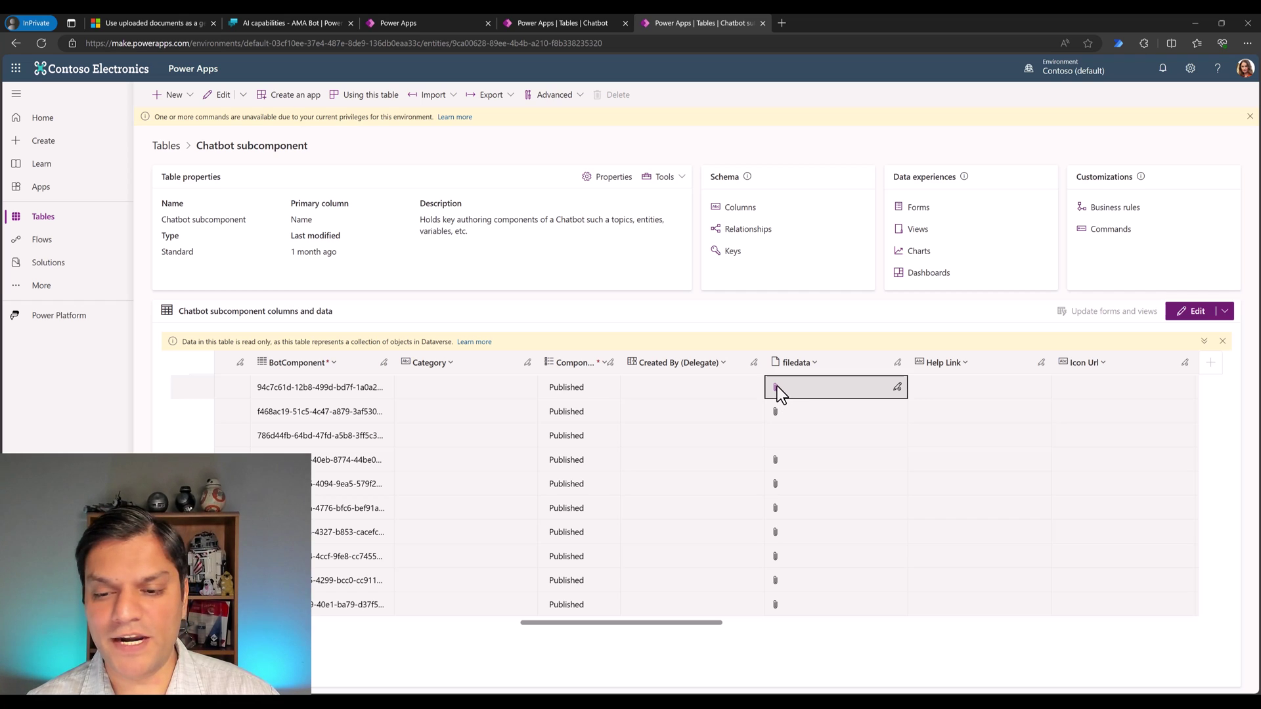